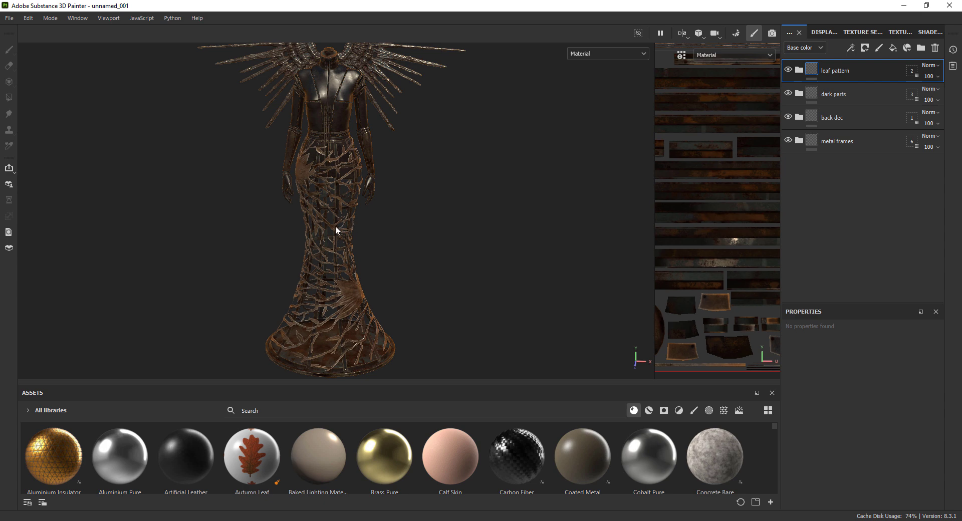
# Step: Switch to Photoshop and bring up the workflow.tif diagram for review
pyautogui.hotkey('alt', 'Tab')
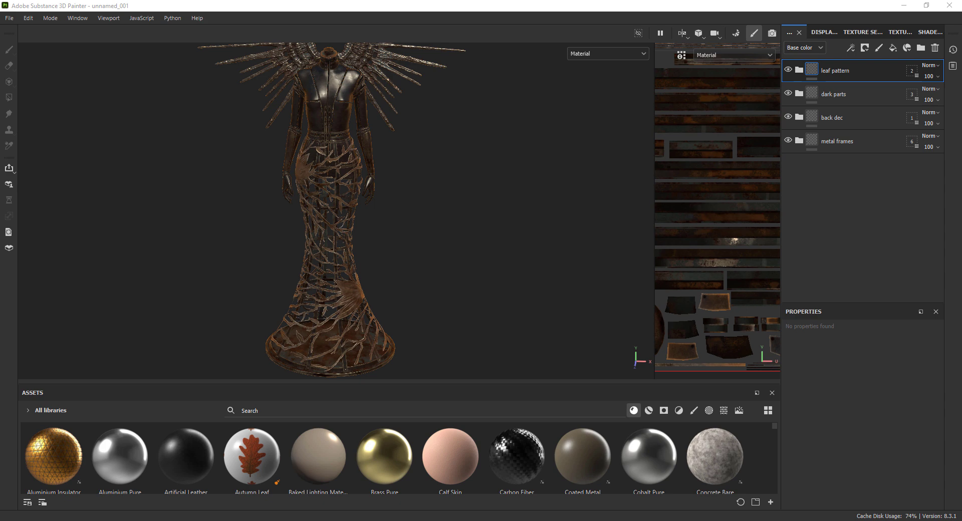
pyautogui.moveTo(306, 520)
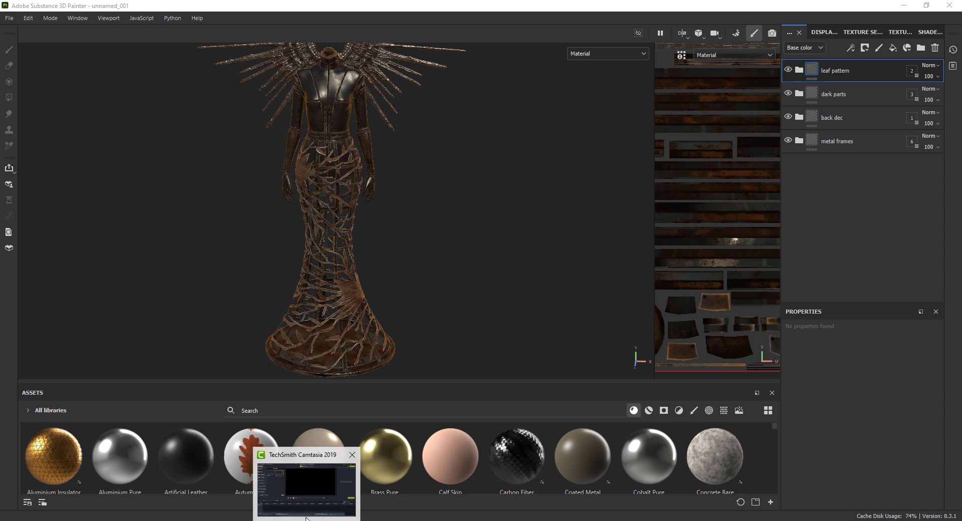
pyautogui.click(247, 518)
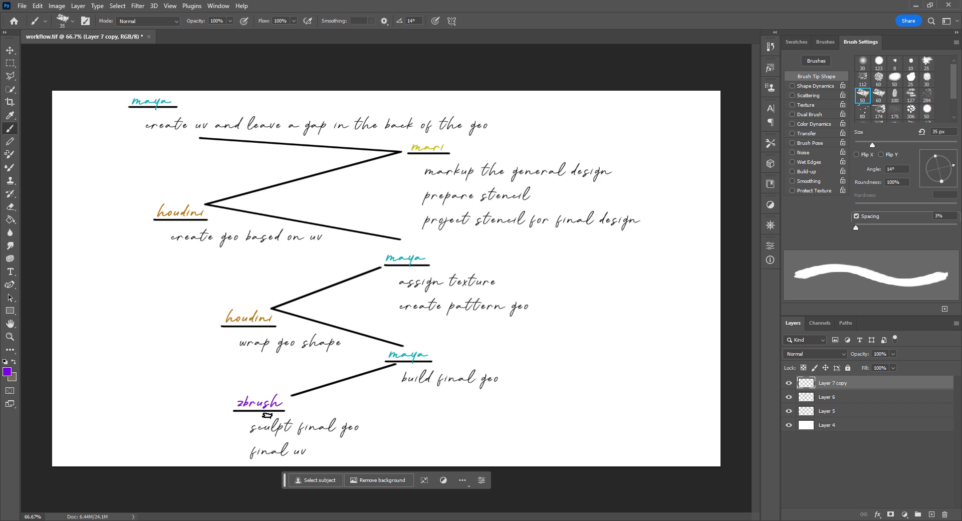
# Step: Switch to Maya and select the long skirt mesh on the figure
pyautogui.hotkey('alt', 'Tab')
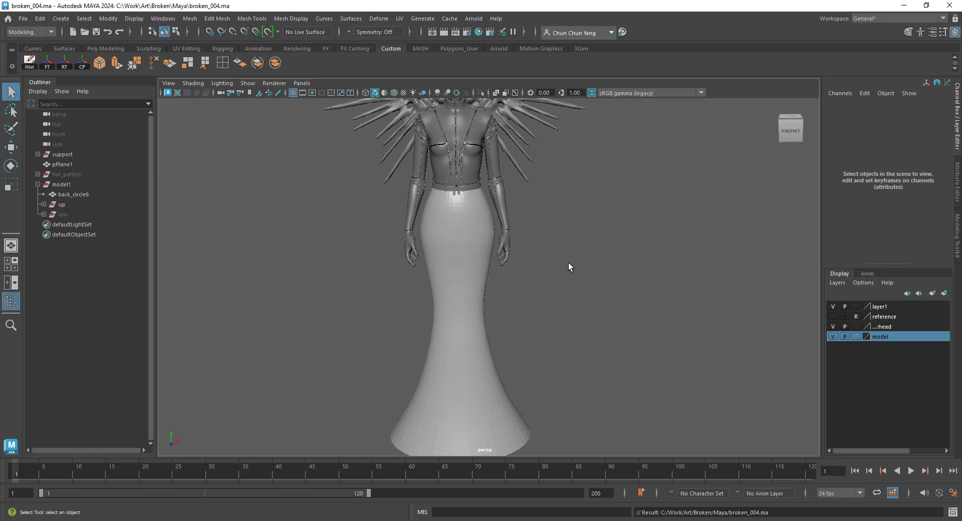
pyautogui.keyDown('alt'); pyautogui.moveTo(492, 294); pyautogui.dragTo(482, 246); pyautogui.keyUp('alt')
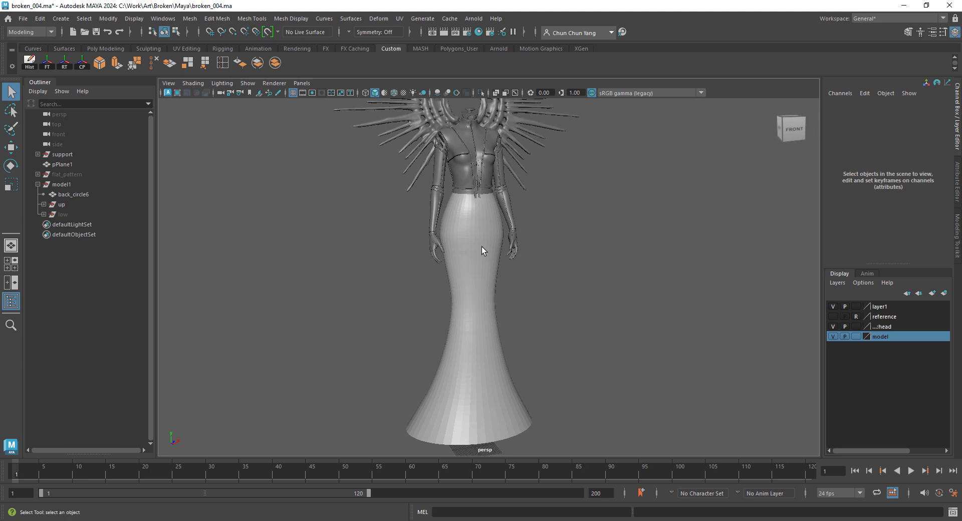
pyautogui.click(482, 246)
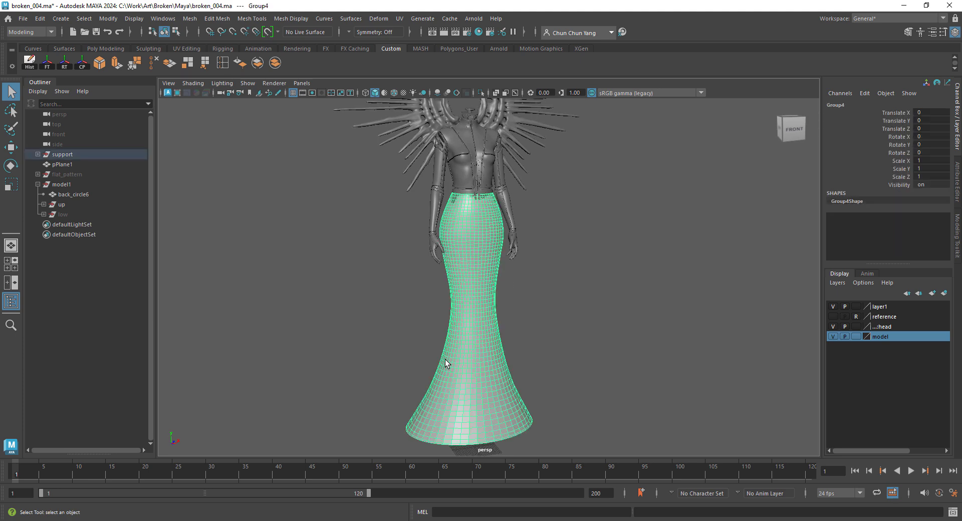
# Step: Examine the selected skirt's overall silhouette and mesh from the front and side
pyautogui.keyDown('alt'); pyautogui.moveTo(404, 362); pyautogui.dragTo(510, 334); pyautogui.keyUp('alt')
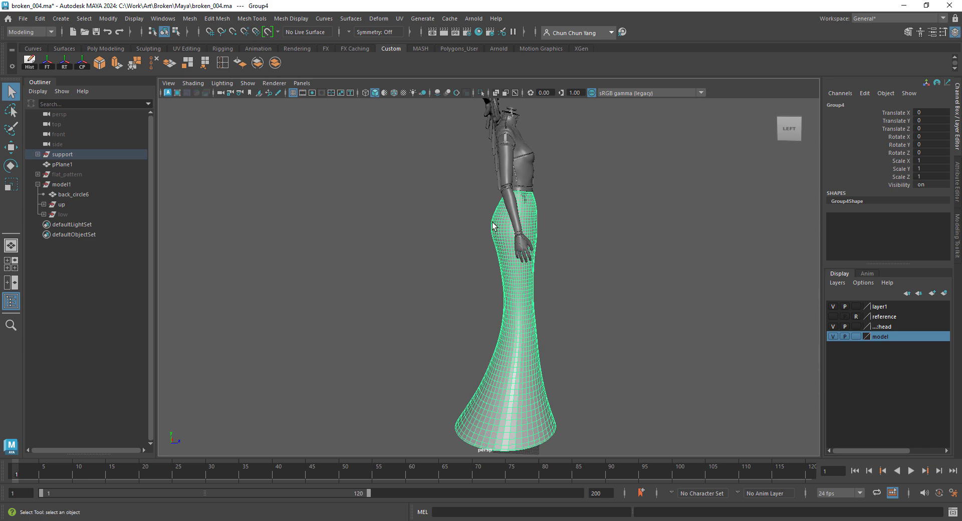
pyautogui.keyDown('alt'); pyautogui.moveTo(459, 389); pyautogui.dragTo(615, 326); pyautogui.keyUp('alt')
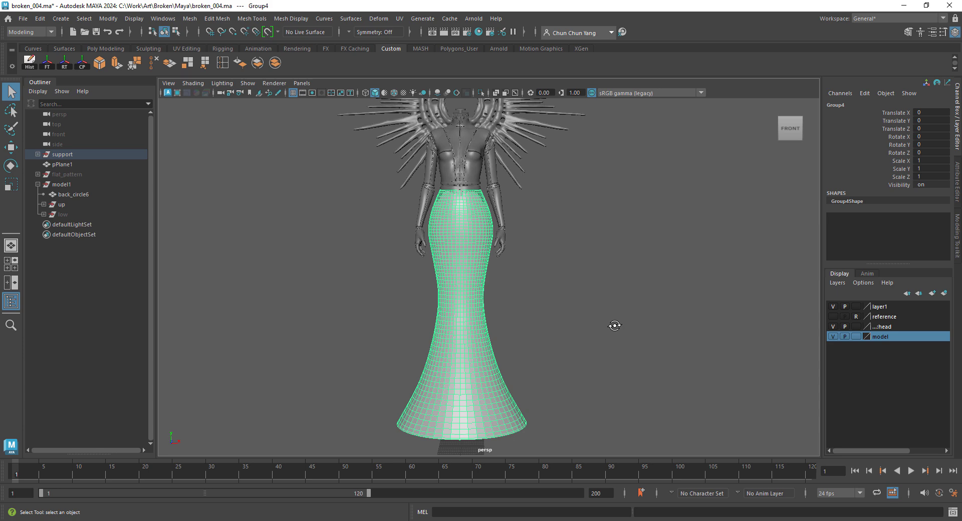
pyautogui.scroll(-2, 551, 302)
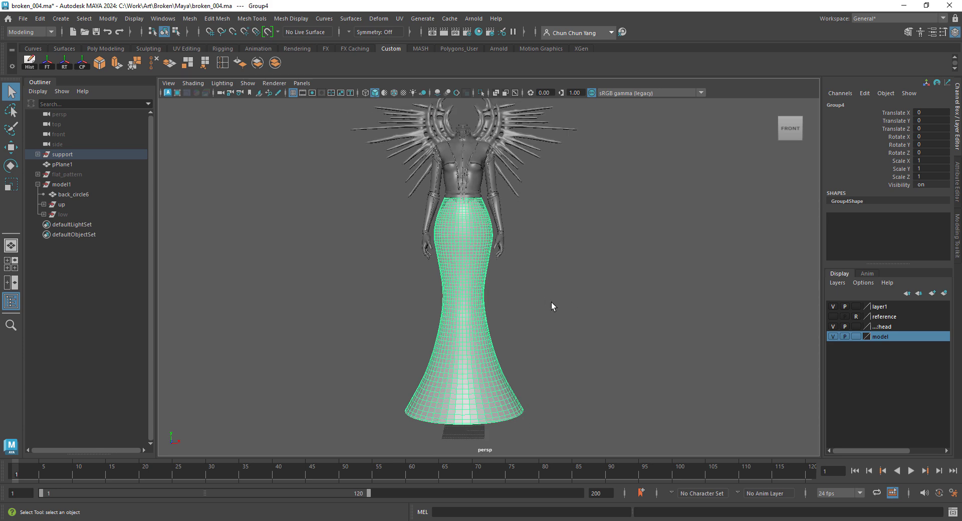
pyautogui.keyDown('alt'); pyautogui.moveTo(541, 302); pyautogui.dragTo(548, 318, button='middle'); pyautogui.keyUp('alt')
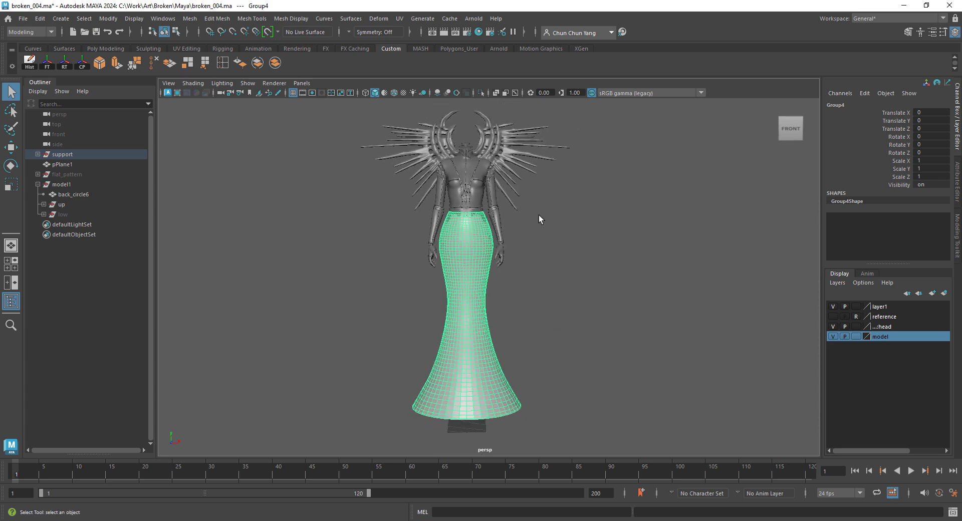
pyautogui.keyDown('alt'); pyautogui.moveTo(638, 201); pyautogui.dragTo(644, 201); pyautogui.keyUp('alt')
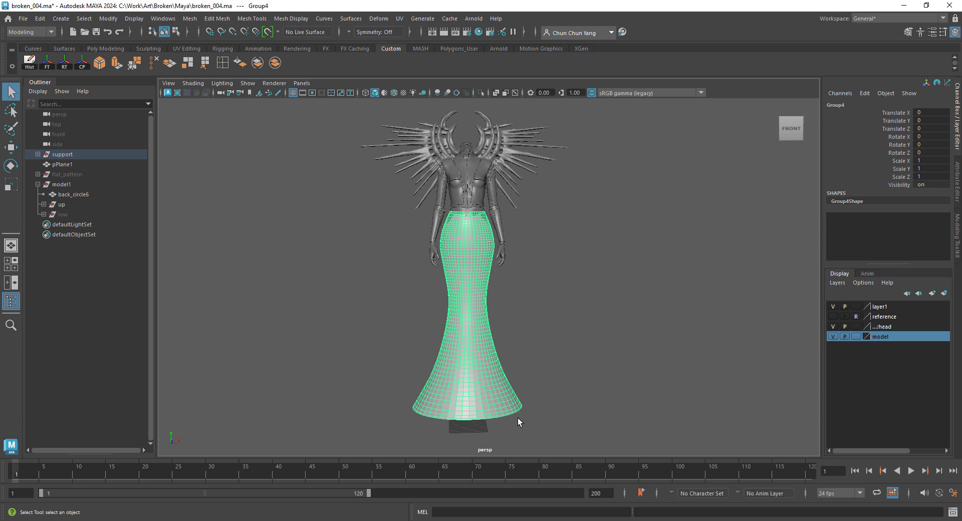
pyautogui.keyDown('alt'); pyautogui.moveTo(517, 421); pyautogui.dragTo(498, 403); pyautogui.keyUp('alt')
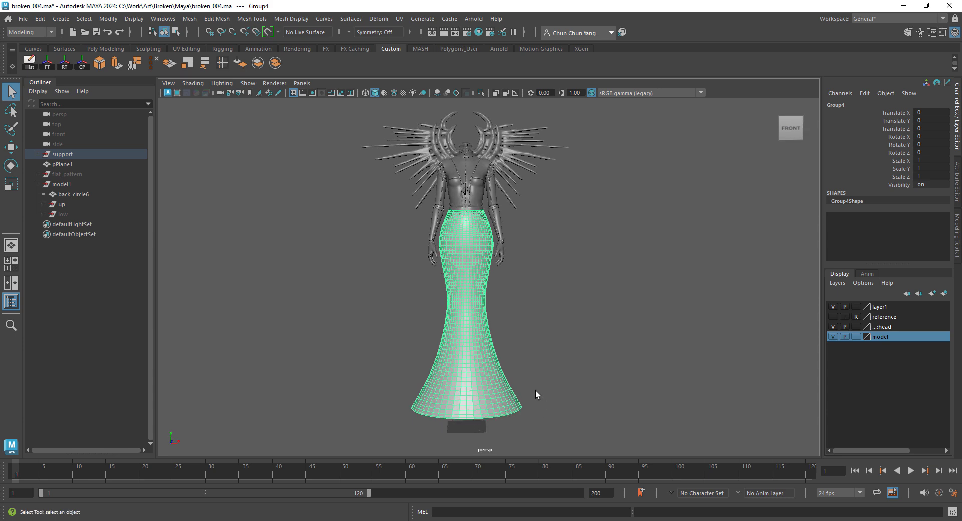
pyautogui.keyDown('alt'); pyautogui.moveTo(535, 390); pyautogui.dragTo(538, 390); pyautogui.keyUp('alt')
pyautogui.keyDown('alt'); pyautogui.moveTo(538, 391); pyautogui.dragTo(551, 378, button='right'); pyautogui.keyUp('alt')
pyautogui.keyDown('alt'); pyautogui.moveTo(551, 377); pyautogui.dragTo(494, 296); pyautogui.keyUp('alt')
pyautogui.keyDown('alt'); pyautogui.moveTo(493, 296); pyautogui.dragTo(496, 258, button='right'); pyautogui.keyUp('alt')
pyautogui.keyDown('alt'); pyautogui.moveTo(496, 258); pyautogui.dragTo(524, 322, button='middle'); pyautogui.keyUp('alt')
pyautogui.keyDown('alt'); pyautogui.moveTo(524, 322); pyautogui.dragTo(479, 361, button='right'); pyautogui.keyUp('alt')
pyautogui.keyDown('alt'); pyautogui.moveTo(479, 360); pyautogui.dragTo(465, 354); pyautogui.keyUp('alt')
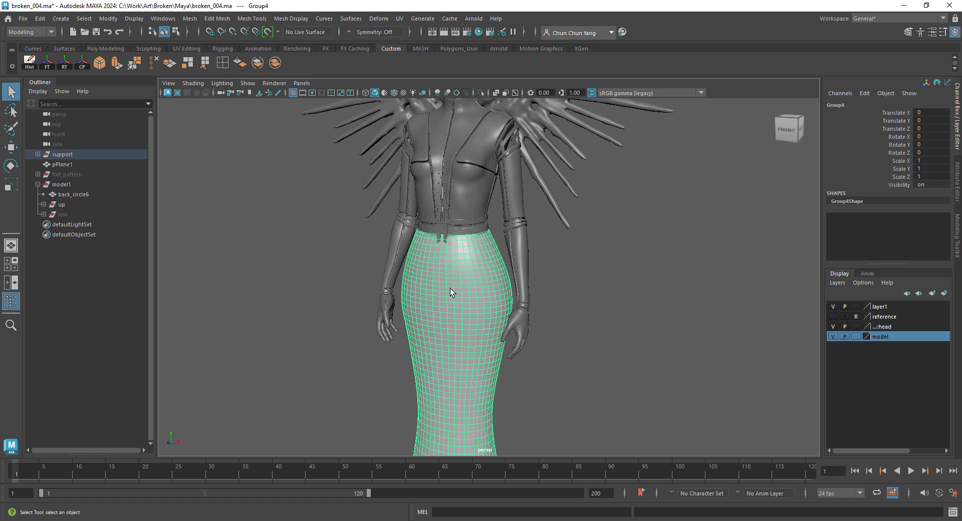
# Step: Inspect the back of the skirt mesh, focusing on the vertical seam below the waistband
pyautogui.keyDown('alt'); pyautogui.moveTo(680, 374); pyautogui.dragTo(696, 368); pyautogui.keyUp('alt')
pyautogui.keyDown('alt'); pyautogui.moveTo(696, 369); pyautogui.dragTo(566, 367, button='right'); pyautogui.keyUp('alt')
pyautogui.keyDown('alt'); pyautogui.moveTo(567, 367); pyautogui.dragTo(547, 348, button='middle'); pyautogui.keyUp('alt')
pyautogui.keyDown('alt'); pyautogui.moveTo(547, 348); pyautogui.dragTo(567, 377, button='right'); pyautogui.keyUp('alt')
pyautogui.keyDown('alt'); pyautogui.moveTo(496, 301); pyautogui.dragTo(404, 277); pyautogui.keyUp('alt')
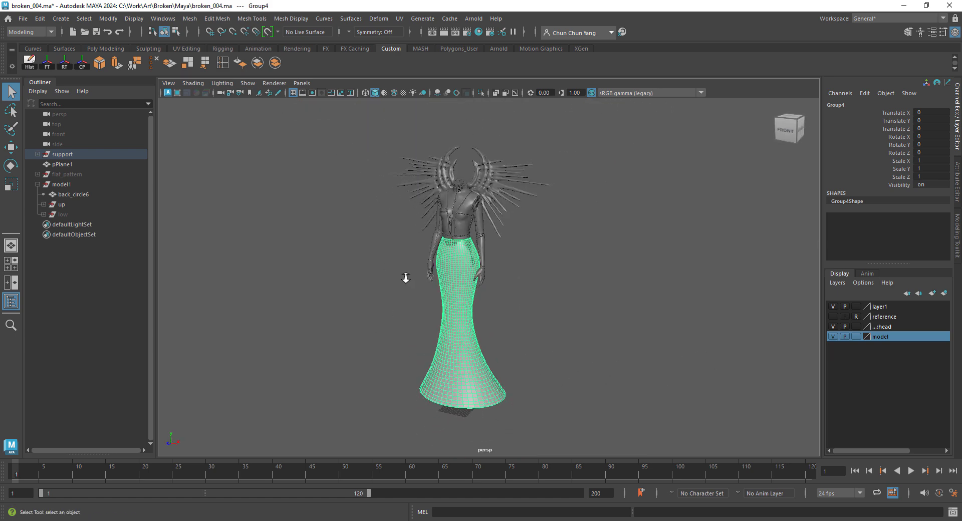
pyautogui.keyDown('alt'); pyautogui.moveTo(404, 277); pyautogui.dragTo(464, 300, button='right'); pyautogui.keyUp('alt')
pyautogui.keyDown('alt'); pyautogui.moveTo(463, 300); pyautogui.dragTo(431, 290); pyautogui.keyUp('alt')
pyautogui.keyDown('alt'); pyautogui.moveTo(431, 290); pyautogui.dragTo(491, 317, button='right'); pyautogui.keyUp('alt')
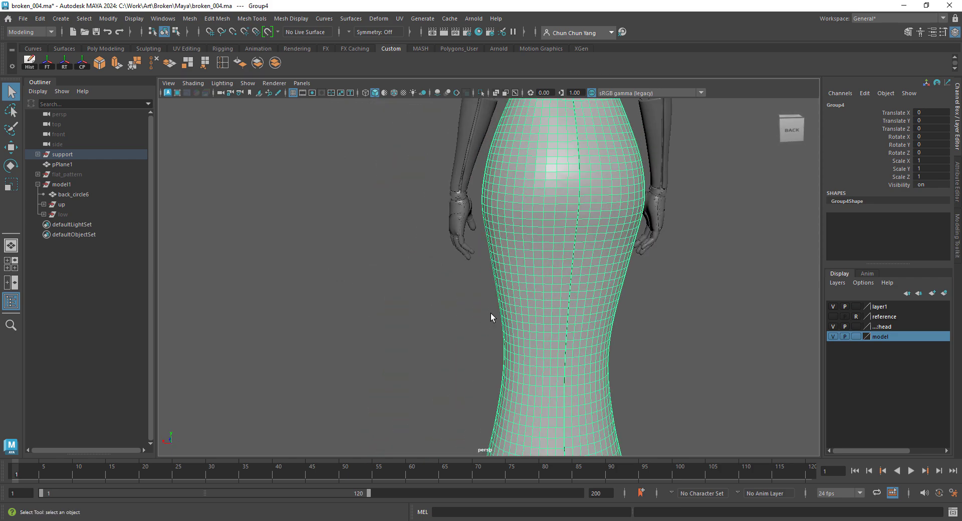
pyautogui.keyDown('alt'); pyautogui.moveTo(492, 317); pyautogui.dragTo(470, 291); pyautogui.keyUp('alt')
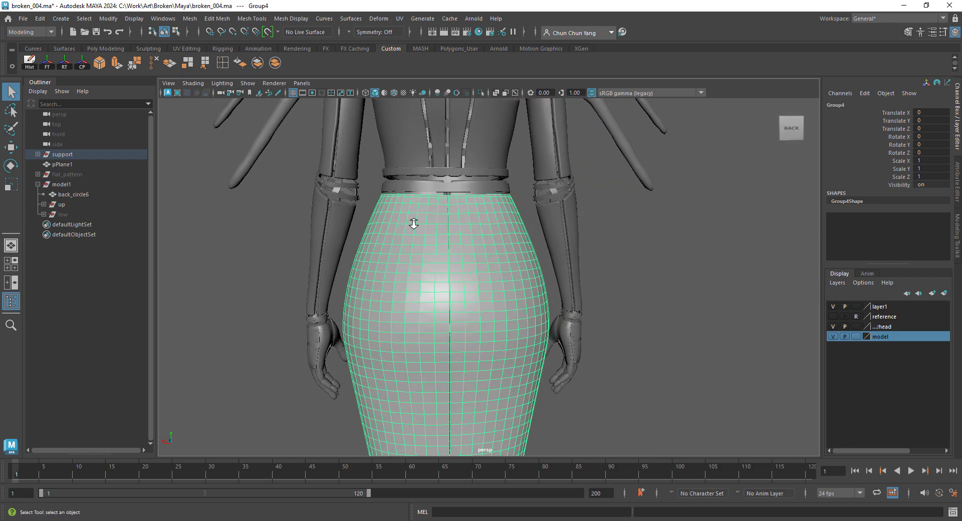
# Step: Show the skirt's UV layout in the UV Editor and place its window so the skirt mesh remains visible
pyautogui.keyDown('alt'); pyautogui.moveTo(413, 223); pyautogui.dragTo(275, 281); pyautogui.keyUp('alt')
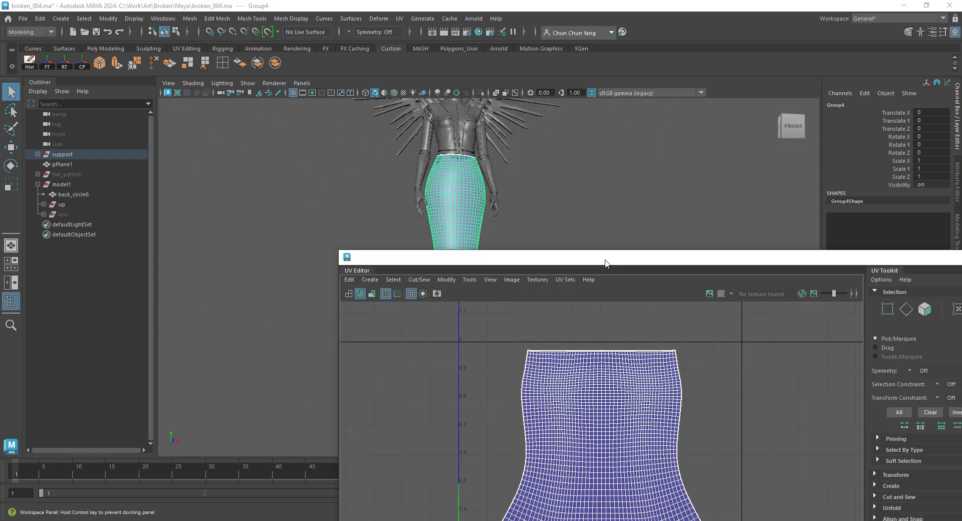
pyautogui.moveTo(605, 264); pyautogui.dragTo(501, 107)
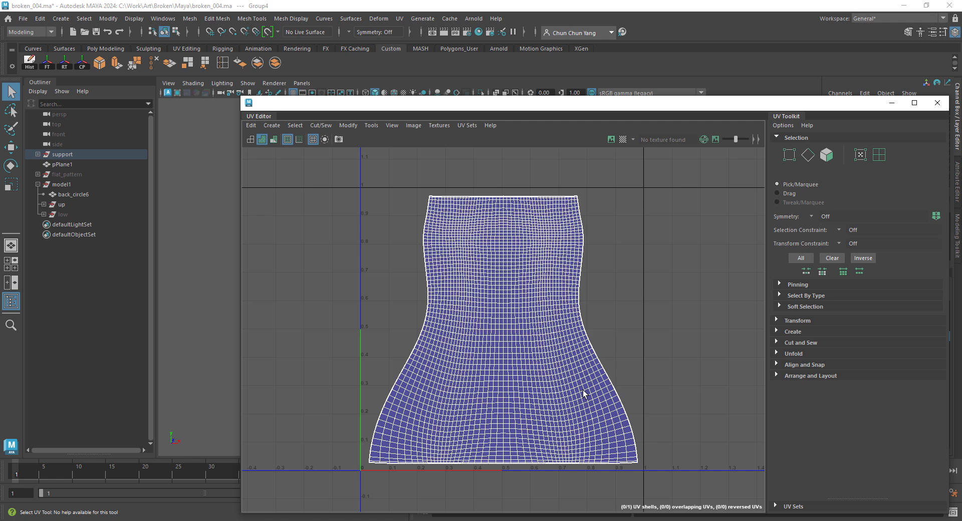
pyautogui.moveTo(506, 108); pyautogui.dragTo(469, 114)
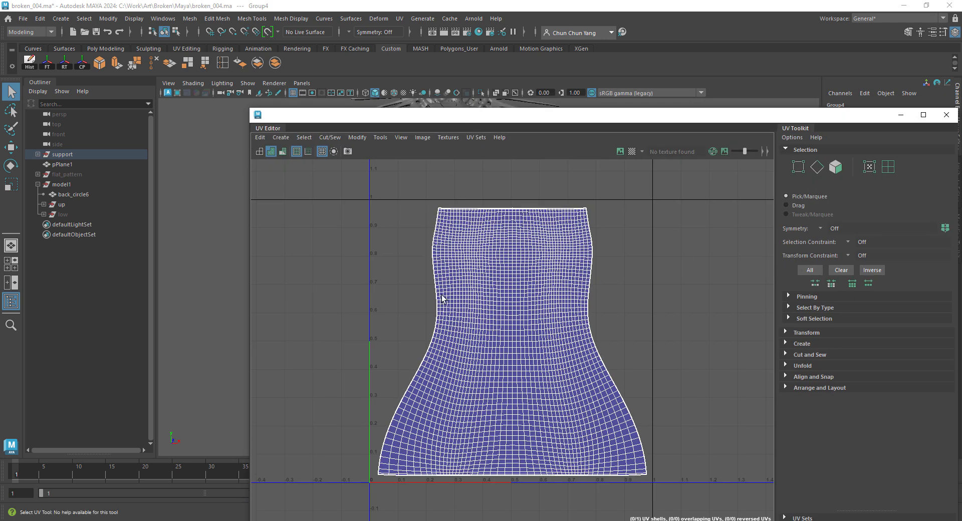
pyautogui.moveTo(446, 115); pyautogui.dragTo(465, 325)
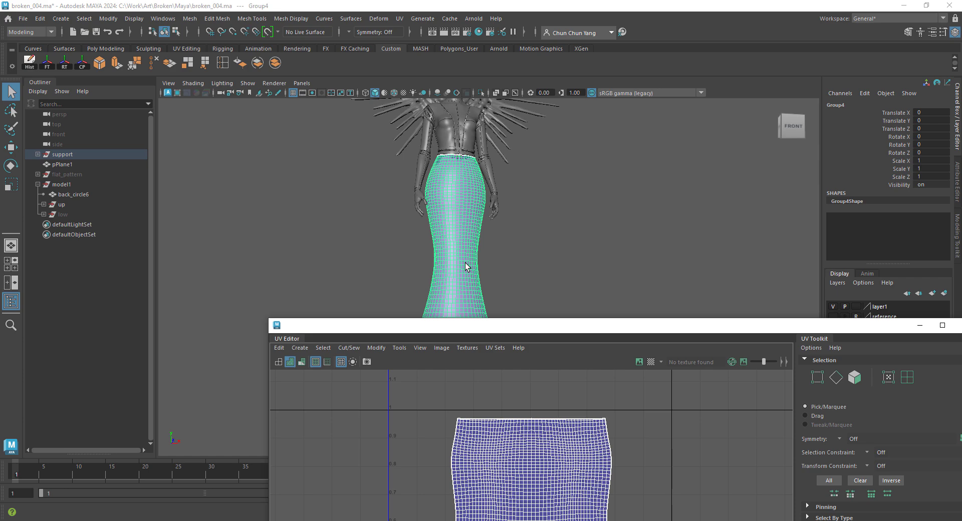
# Step: Examine the gap down the skirt's back and its UV border from the waist downward
pyautogui.keyDown('alt'); pyautogui.moveTo(349, 232); pyautogui.dragTo(591, 245); pyautogui.keyUp('alt')
pyautogui.scroll(8, 581, 225)
pyautogui.keyDown('alt'); pyautogui.moveTo(576, 210); pyautogui.dragTo(534, 300, button='middle'); pyautogui.keyUp('alt')
pyautogui.scroll(4, 530, 205)
pyautogui.keyDown('alt'); pyautogui.moveTo(530, 205); pyautogui.dragTo(450, 179, button='right'); pyautogui.keyUp('alt')
pyautogui.keyDown('alt'); pyautogui.moveTo(451, 179); pyautogui.dragTo(475, 253, button='middle'); pyautogui.keyUp('alt')
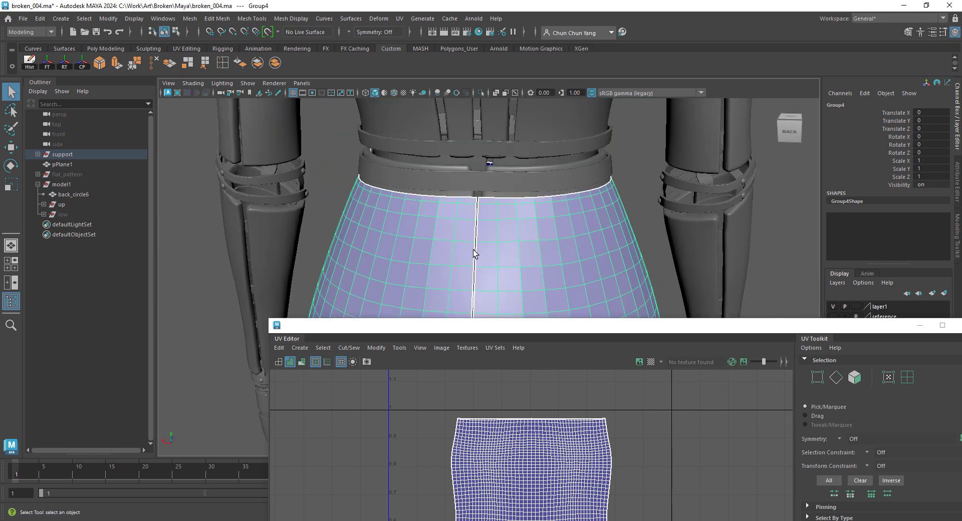
pyautogui.keyDown('alt'); pyautogui.moveTo(474, 254); pyautogui.dragTo(452, 228, button='right'); pyautogui.keyUp('alt')
pyautogui.keyDown('alt'); pyautogui.moveTo(568, 292); pyautogui.dragTo(554, 202, button='middle'); pyautogui.keyUp('alt')
pyautogui.keyDown('alt'); pyautogui.moveTo(554, 202); pyautogui.dragTo(461, 217, button='right'); pyautogui.keyUp('alt')
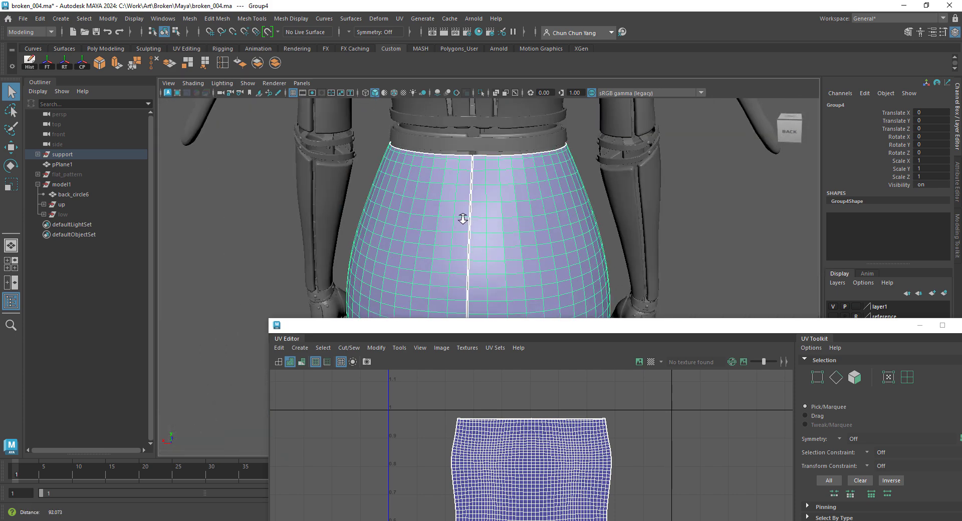
pyautogui.keyDown('alt'); pyautogui.moveTo(568, 225); pyautogui.dragTo(532, 230, button='right'); pyautogui.keyUp('alt')
pyautogui.keyDown('alt'); pyautogui.moveTo(558, 252); pyautogui.dragTo(573, 240); pyautogui.keyUp('alt')
pyautogui.keyDown('alt'); pyautogui.moveTo(573, 240); pyautogui.dragTo(531, 239, button='right'); pyautogui.keyUp('alt')
pyautogui.keyDown('alt'); pyautogui.moveTo(531, 239); pyautogui.dragTo(494, 190, button='middle'); pyautogui.keyUp('alt')
pyautogui.keyDown('alt'); pyautogui.moveTo(494, 189); pyautogui.dragTo(504, 234, button='right'); pyautogui.keyUp('alt')
pyautogui.keyDown('alt'); pyautogui.moveTo(504, 234); pyautogui.dragTo(452, 115, button='middle'); pyautogui.keyUp('alt')
pyautogui.keyDown('alt'); pyautogui.moveTo(565, 235); pyautogui.dragTo(594, 216); pyautogui.keyUp('alt')
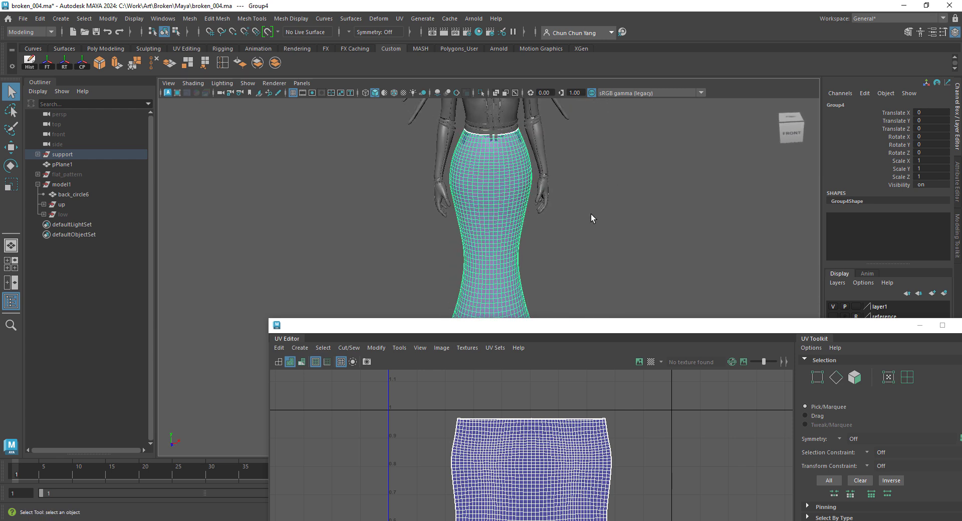
# Step: Move the UV Editor window aside and view the full skirt from the front
pyautogui.keyDown('alt'); pyautogui.moveTo(526, 241); pyautogui.dragTo(496, 184, button='right'); pyautogui.keyUp('alt')
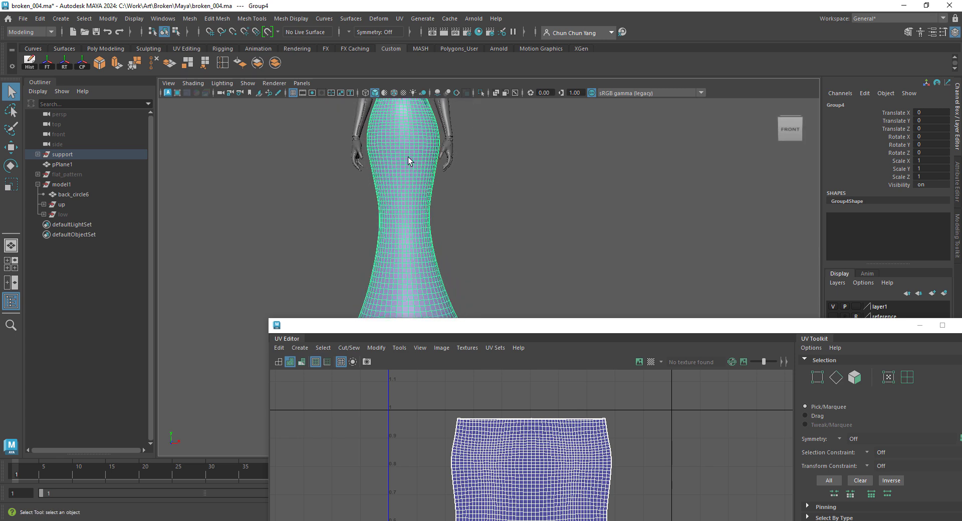
pyautogui.keyDown('alt'); pyautogui.moveTo(497, 183); pyautogui.dragTo(543, 392); pyautogui.keyUp('alt')
pyautogui.moveTo(465, 330); pyautogui.dragTo(764, 345)
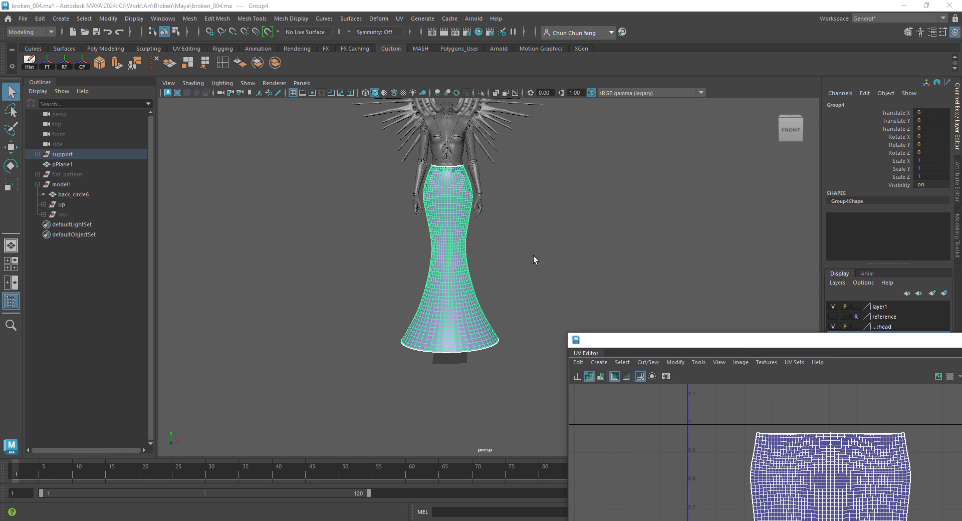
pyautogui.keyDown('alt'); pyautogui.moveTo(532, 261); pyautogui.dragTo(524, 283, button='right'); pyautogui.keyUp('alt')
pyautogui.keyDown('alt'); pyautogui.moveTo(525, 284); pyautogui.dragTo(530, 270); pyautogui.keyUp('alt')
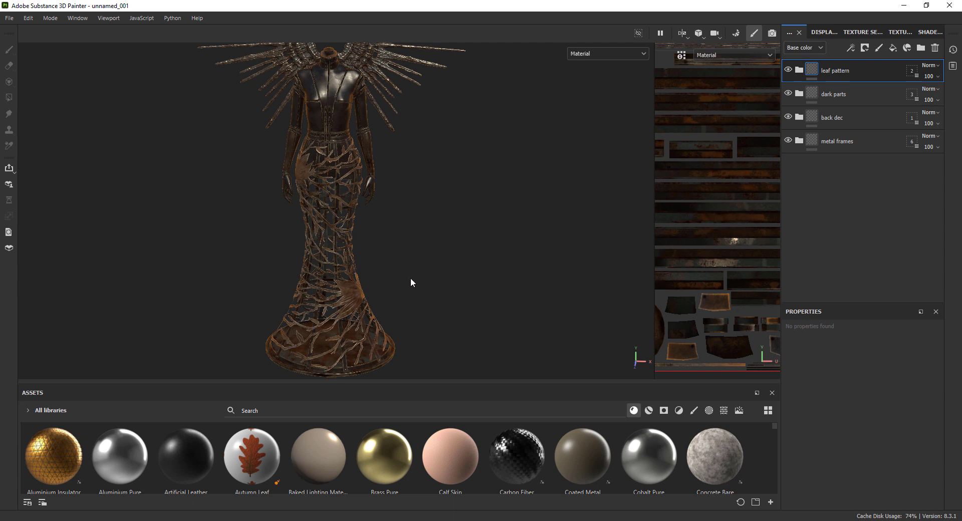
# Step: Switch to Mari and compare the dress's painted pattern in the UV and Ortho views
pyautogui.click(904, 5)
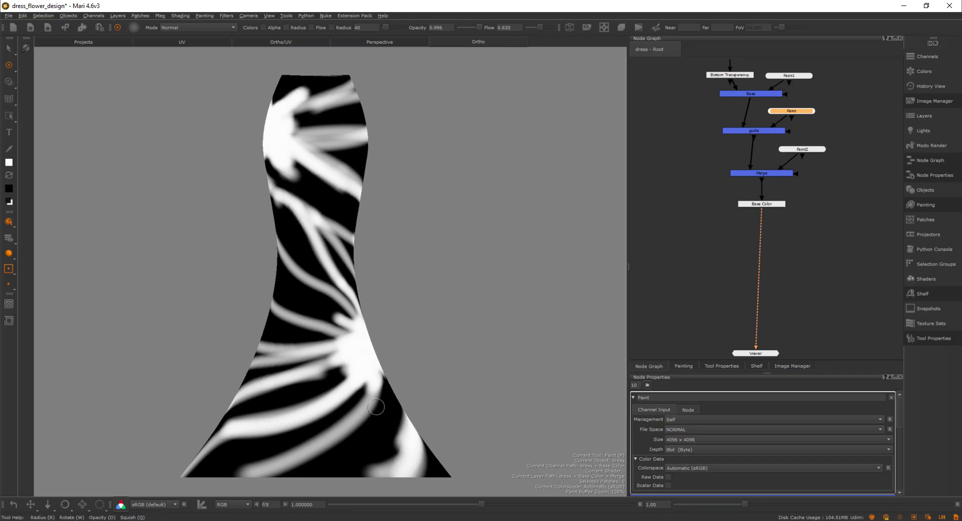
pyautogui.keyDown('alt'); pyautogui.moveTo(371, 315); pyautogui.dragTo(352, 281); pyautogui.keyUp('alt')
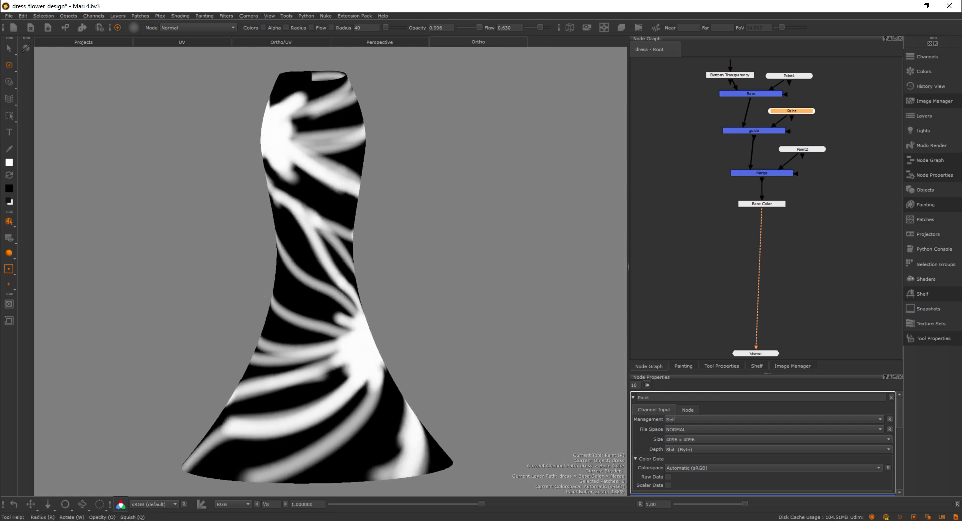
pyautogui.click(216, 44)
pyautogui.keyDown('alt'); pyautogui.moveTo(528, 295); pyautogui.dragTo(496, 275, button='right'); pyautogui.keyUp('alt')
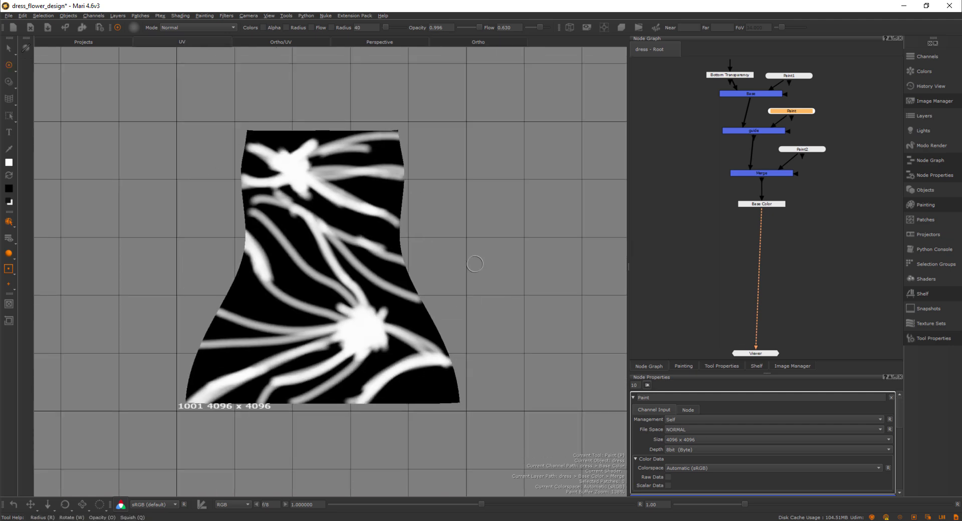
pyautogui.click(506, 42)
pyautogui.moveTo(383, 247)
pyautogui.keyDown('alt'); pyautogui.mouseDown()
pyautogui.moveTo(371, 243)
pyautogui.moveTo(470, 250)
pyautogui.moveTo(394, 222)
pyautogui.mouseUp(); pyautogui.keyUp('alt')
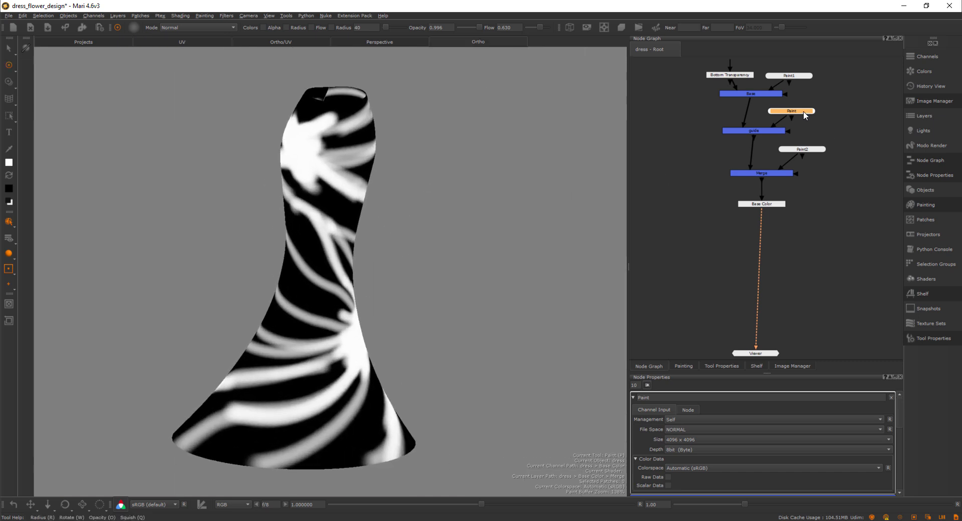
# Step: Inspect the black-and-white painted design on the dress from the front around to the back seam
pyautogui.moveTo(805, 115); pyautogui.dragTo(809, 115)
pyautogui.moveTo(399, 236)
pyautogui.keyDown('alt'); pyautogui.mouseDown()
pyautogui.moveTo(388, 228)
pyautogui.moveTo(354, 264)
pyautogui.moveTo(303, 175)
pyautogui.mouseUp(); pyautogui.keyUp('alt')
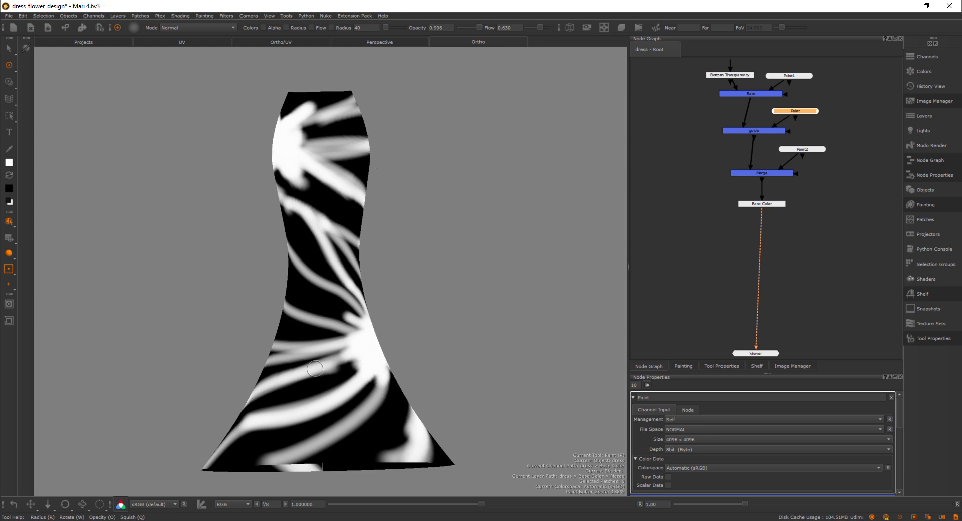
pyautogui.keyDown('alt'); pyautogui.moveTo(489, 288); pyautogui.dragTo(486, 292); pyautogui.keyUp('alt')
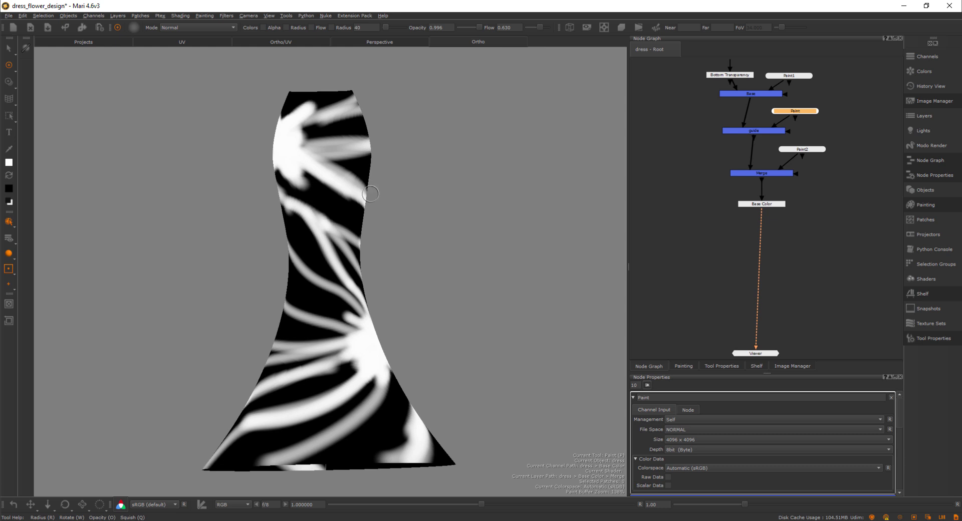
pyautogui.keyDown('alt'); pyautogui.moveTo(294, 192); pyautogui.dragTo(289, 188); pyautogui.keyUp('alt')
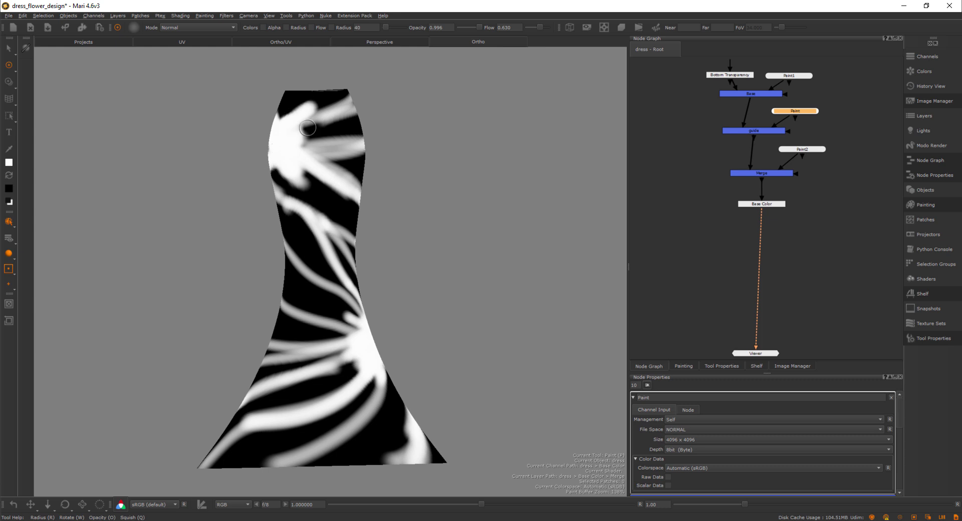
pyautogui.keyDown('alt'); pyautogui.moveTo(438, 336); pyautogui.dragTo(356, 329); pyautogui.keyUp('alt')
pyautogui.moveTo(489, 357)
pyautogui.keyDown('alt'); pyautogui.mouseDown(button='right')
pyautogui.moveTo(427, 350)
pyautogui.moveTo(408, 335)
pyautogui.mouseUp(button='right'); pyautogui.keyUp('alt')
pyautogui.keyDown('alt'); pyautogui.moveTo(418, 316); pyautogui.dragTo(393, 310); pyautogui.keyUp('alt')
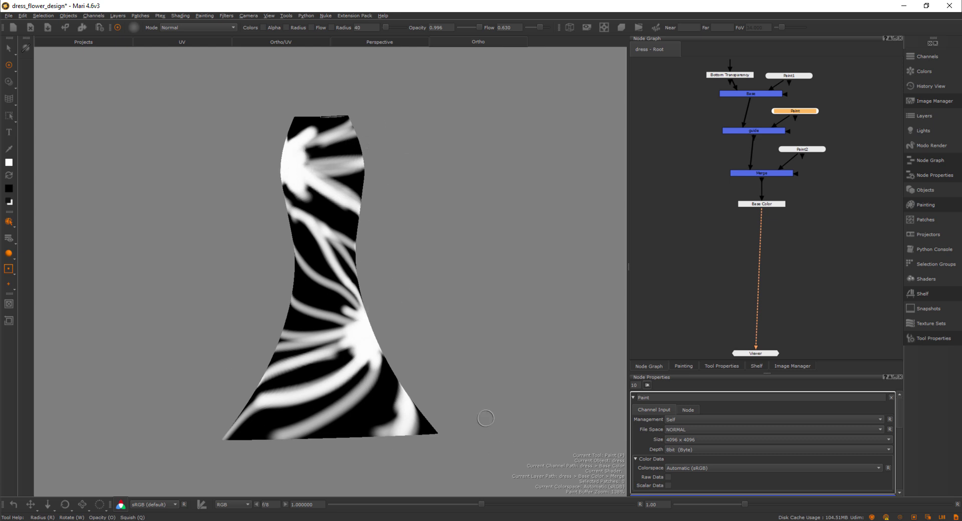
pyautogui.moveTo(482, 421)
pyautogui.keyDown('alt'); pyautogui.mouseDown()
pyautogui.moveTo(388, 369)
pyautogui.moveTo(258, 376)
pyautogui.moveTo(425, 304)
pyautogui.moveTo(381, 433)
pyautogui.mouseUp(); pyautogui.keyUp('alt')
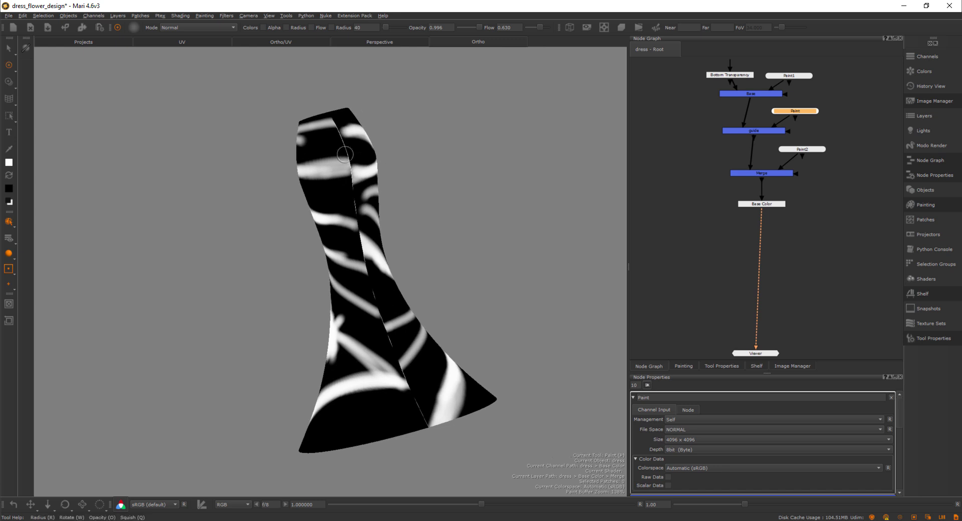
# Step: Compare the painted guide strokes in the flat UV layout with the dress's front and back seam in the Ortho view
pyautogui.moveTo(477, 382)
pyautogui.keyDown('alt'); pyautogui.mouseDown()
pyautogui.moveTo(359, 322)
pyautogui.moveTo(266, 147)
pyautogui.mouseUp(); pyautogui.keyUp('alt')
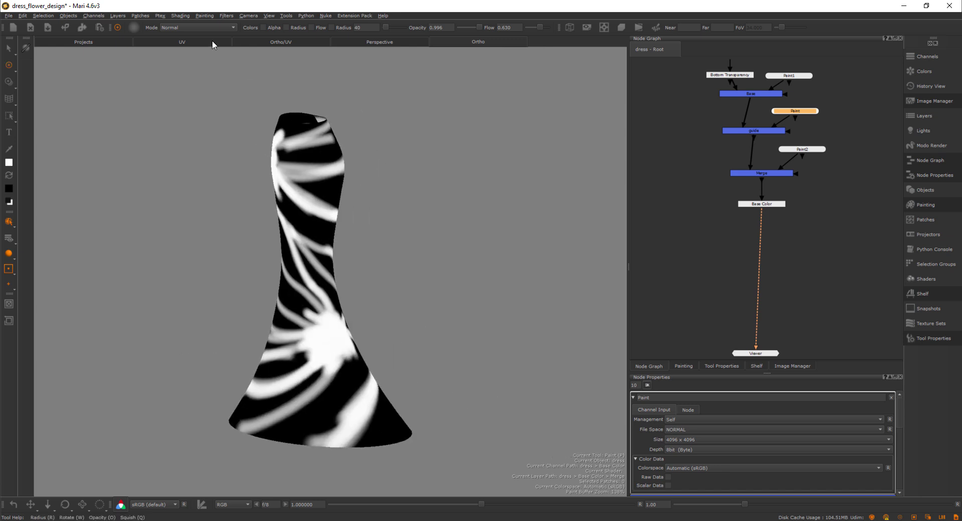
pyautogui.click(213, 45)
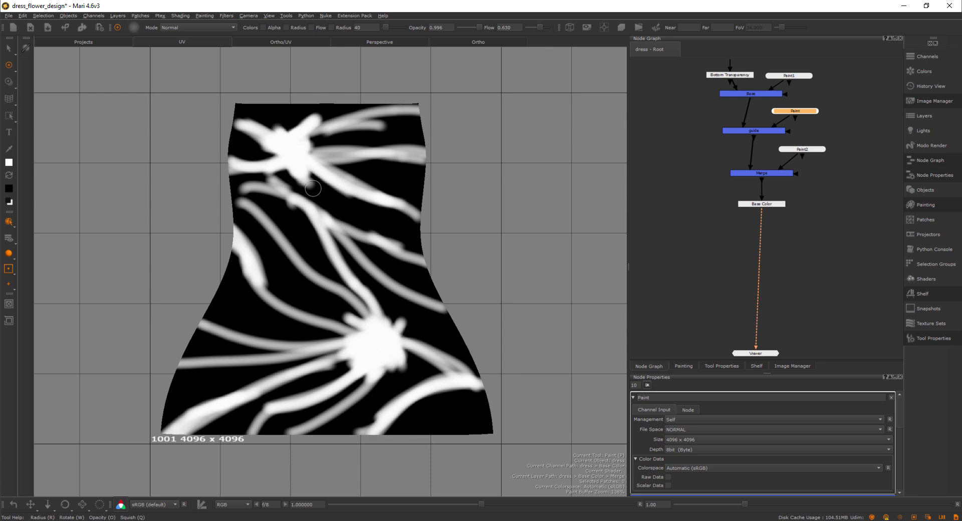
pyautogui.click(458, 43)
pyautogui.keyDown('alt'); pyautogui.moveTo(412, 208); pyautogui.dragTo(407, 239); pyautogui.keyUp('alt')
pyautogui.keyDown('alt'); pyautogui.moveTo(407, 239); pyautogui.dragTo(374, 262, button='right'); pyautogui.keyUp('alt')
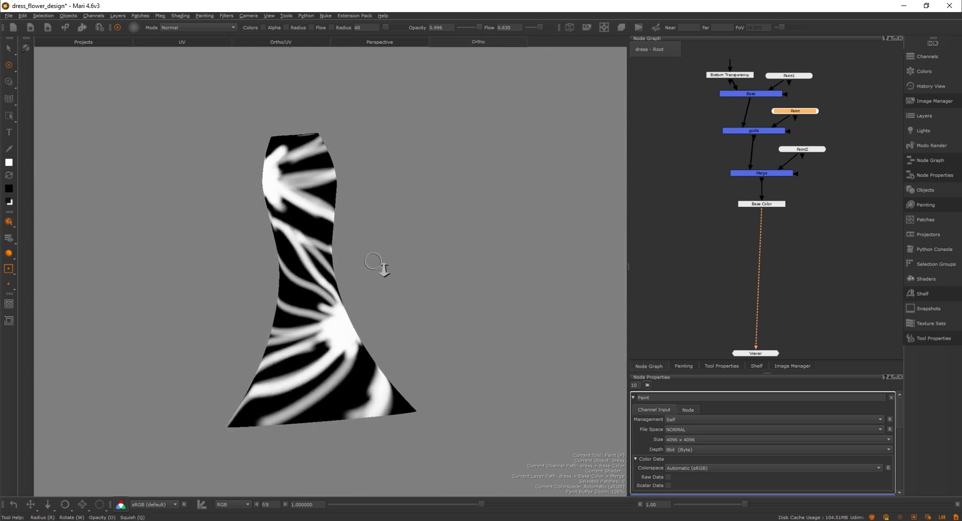
pyautogui.moveTo(373, 261)
pyautogui.keyDown('alt'); pyautogui.mouseDown()
pyautogui.moveTo(451, 270)
pyautogui.moveTo(454, 309)
pyautogui.moveTo(551, 300)
pyautogui.moveTo(276, 298)
pyautogui.moveTo(543, 315)
pyautogui.moveTo(481, 320)
pyautogui.moveTo(492, 328)
pyautogui.moveTo(498, 306)
pyautogui.mouseUp(); pyautogui.keyUp('alt')
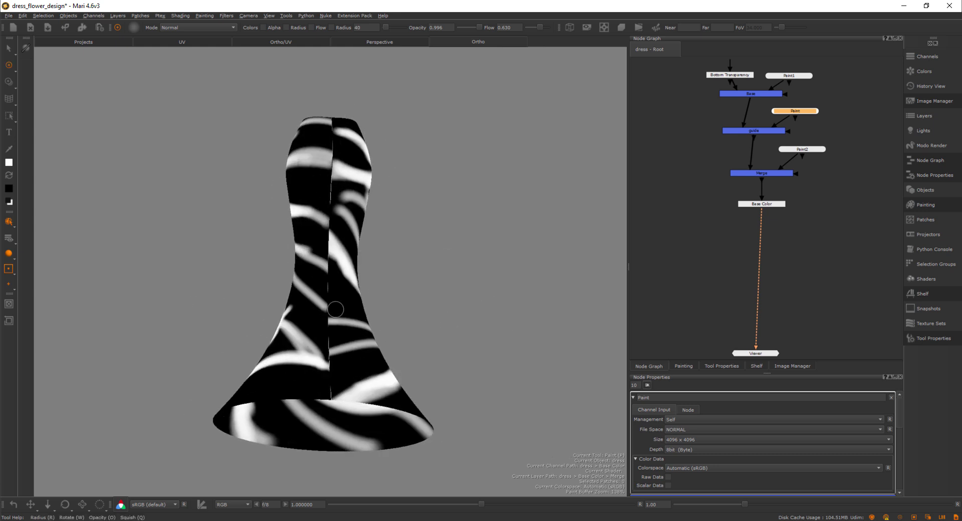
pyautogui.moveTo(504, 305)
pyautogui.keyDown('alt'); pyautogui.mouseDown()
pyautogui.moveTo(208, 290)
pyautogui.moveTo(346, 340)
pyautogui.moveTo(599, 371)
pyautogui.moveTo(466, 365)
pyautogui.mouseUp(); pyautogui.keyUp('alt')
pyautogui.moveTo(489, 313)
pyautogui.keyDown('alt'); pyautogui.mouseDown()
pyautogui.moveTo(272, 305)
pyautogui.moveTo(300, 281)
pyautogui.moveTo(432, 327)
pyautogui.moveTo(351, 321)
pyautogui.moveTo(454, 331)
pyautogui.moveTo(464, 315)
pyautogui.moveTo(380, 318)
pyautogui.moveTo(455, 299)
pyautogui.moveTo(421, 317)
pyautogui.mouseUp(); pyautogui.keyUp('alt')
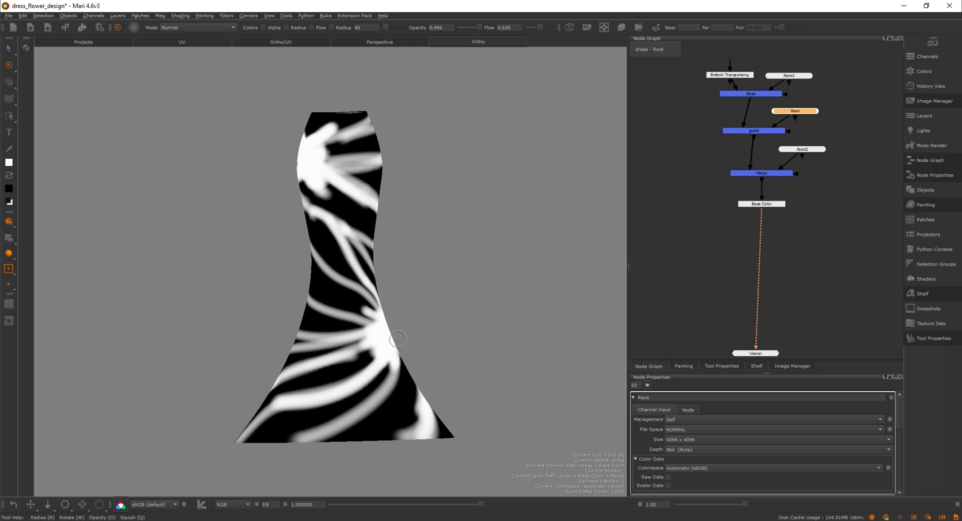
pyautogui.keyDown('alt'); pyautogui.moveTo(511, 351); pyautogui.dragTo(477, 347); pyautogui.keyUp('alt')
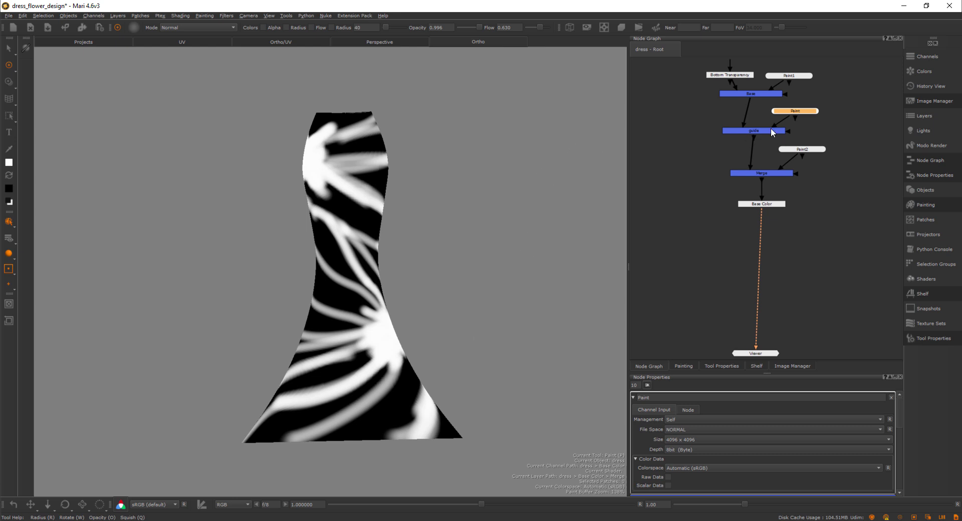
pyautogui.keyDown('alt'); pyautogui.moveTo(474, 238); pyautogui.dragTo(422, 288, button='right'); pyautogui.keyUp('alt')
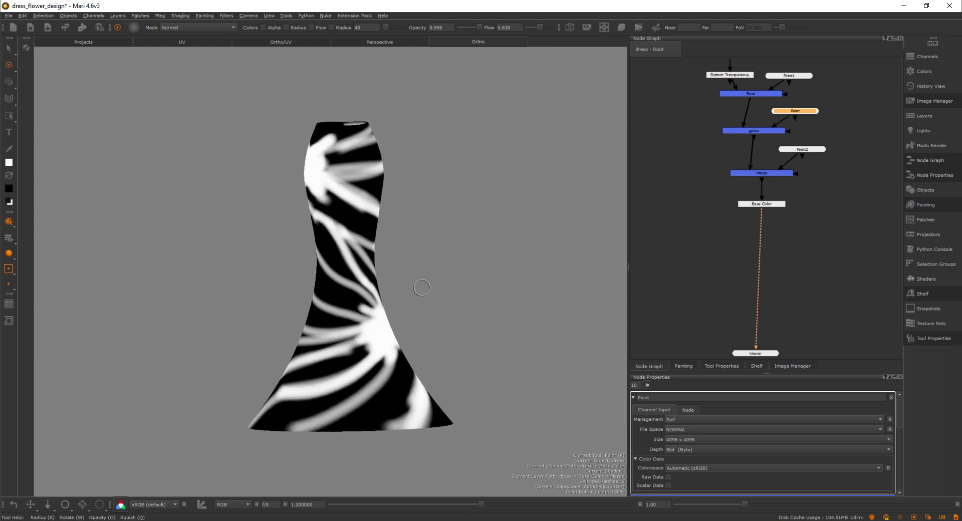
# Step: Lower the guide merge node's amount to about 0.4 so the painted guide strokes are dimmed
pyautogui.click(762, 130)
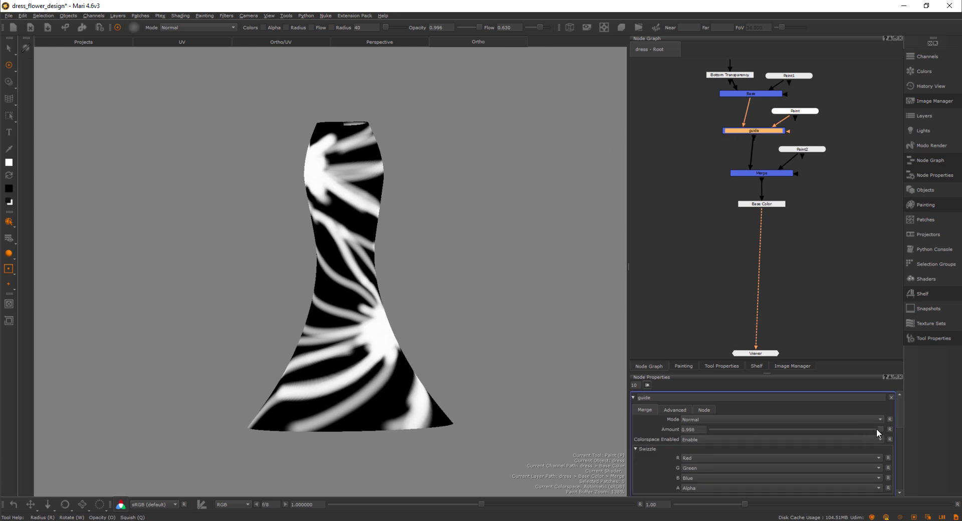
pyautogui.moveTo(876, 429); pyautogui.dragTo(783, 438)
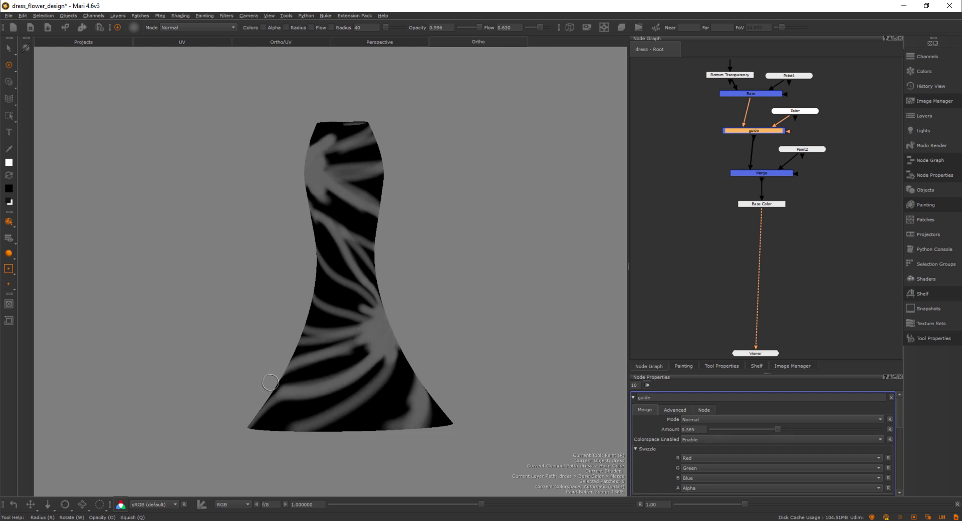
pyautogui.moveTo(453, 300)
pyautogui.keyDown('alt'); pyautogui.mouseDown()
pyautogui.moveTo(379, 311)
pyautogui.moveTo(458, 321)
pyautogui.mouseUp(); pyautogui.keyUp('alt')
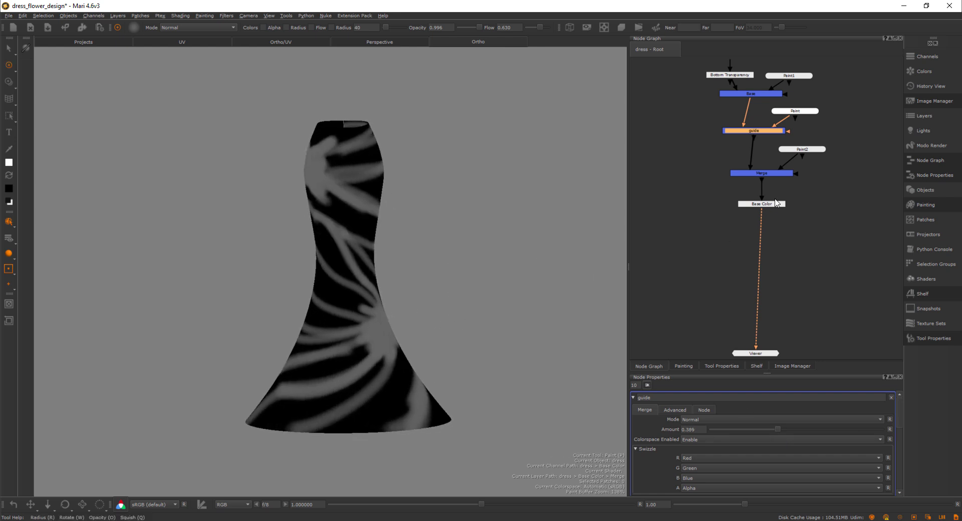
# Step: Raise the Merge node's amount to 1.000 and view the branch-and-leaf pattern on the dress and in the UV layout
pyautogui.click(773, 173)
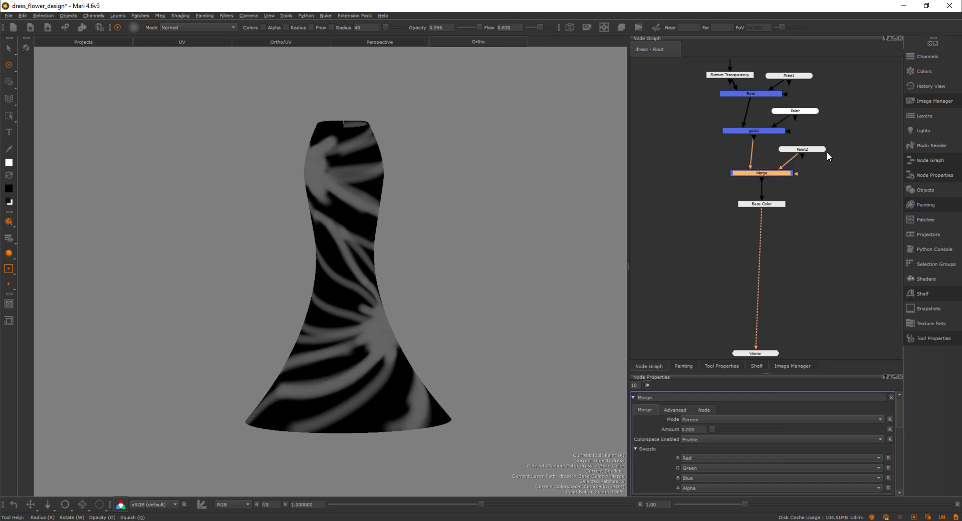
pyautogui.moveTo(818, 151); pyautogui.dragTo(814, 153)
pyautogui.click(775, 172)
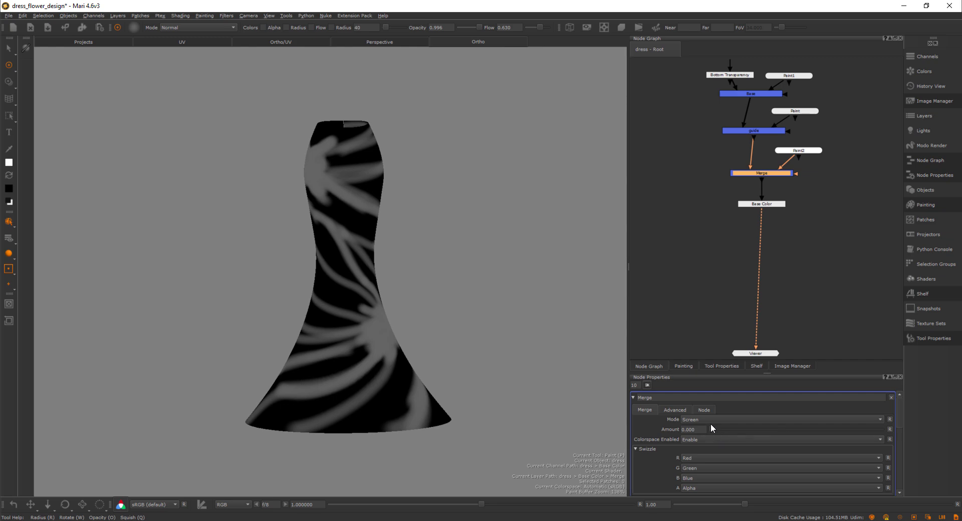
pyautogui.moveTo(711, 428); pyautogui.dragTo(945, 446)
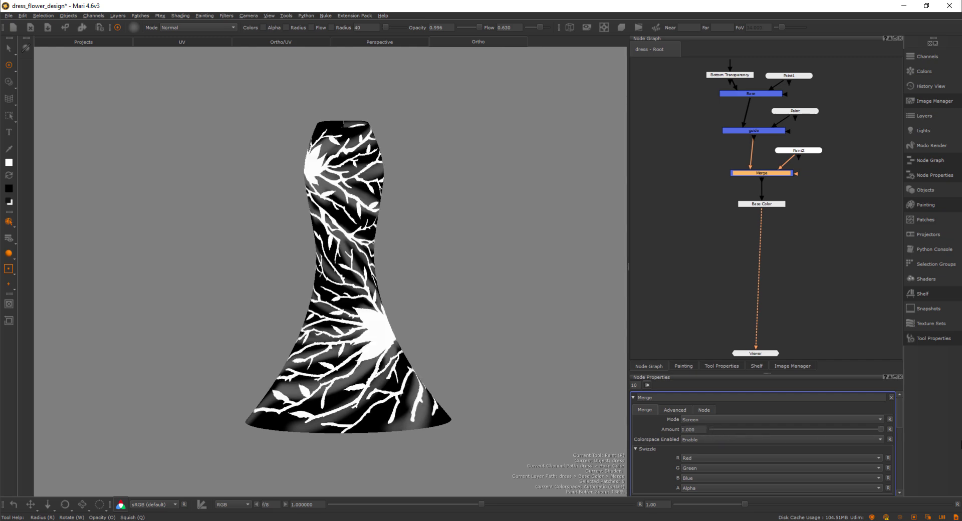
pyautogui.keyDown('alt'); pyautogui.moveTo(376, 290); pyautogui.dragTo(419, 294); pyautogui.keyUp('alt')
pyautogui.moveTo(420, 295)
pyautogui.keyDown('alt'); pyautogui.mouseDown(button='right')
pyautogui.moveTo(440, 286)
pyautogui.moveTo(413, 293)
pyautogui.moveTo(429, 290)
pyautogui.mouseUp(button='right'); pyautogui.keyUp('alt')
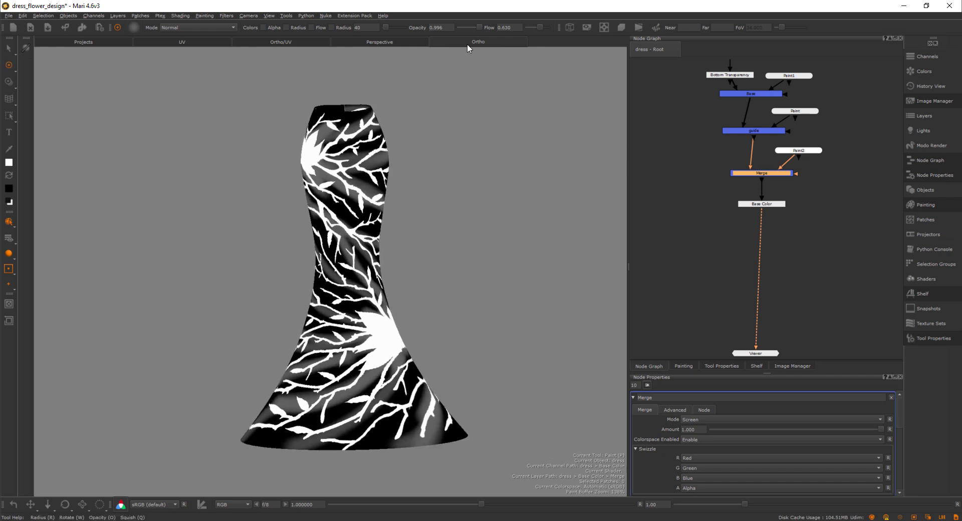
pyautogui.click(201, 42)
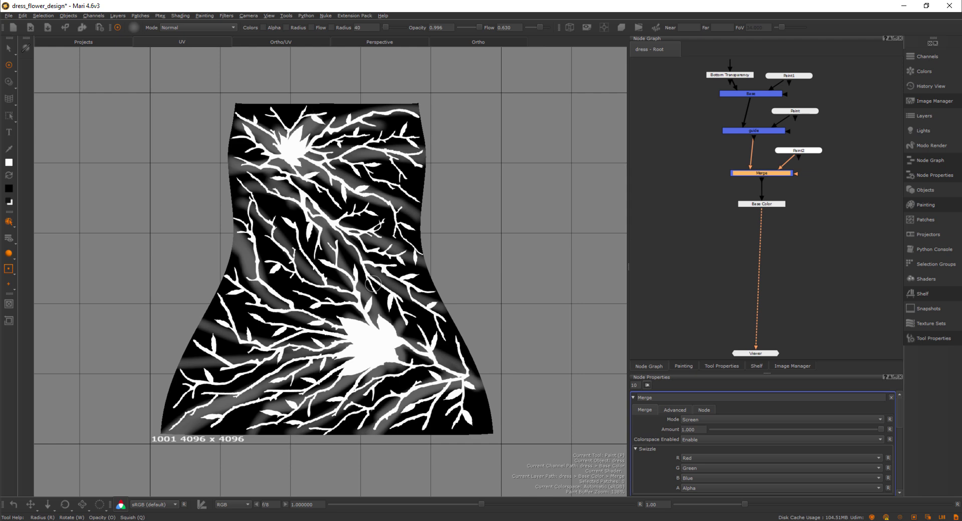
pyautogui.moveTo(301, 245)
pyautogui.keyDown('alt'); pyautogui.mouseDown(button='right')
pyautogui.moveTo(332, 270)
pyautogui.moveTo(419, 300)
pyautogui.moveTo(398, 258)
pyautogui.moveTo(371, 293)
pyautogui.mouseUp(button='right'); pyautogui.keyUp('alt')
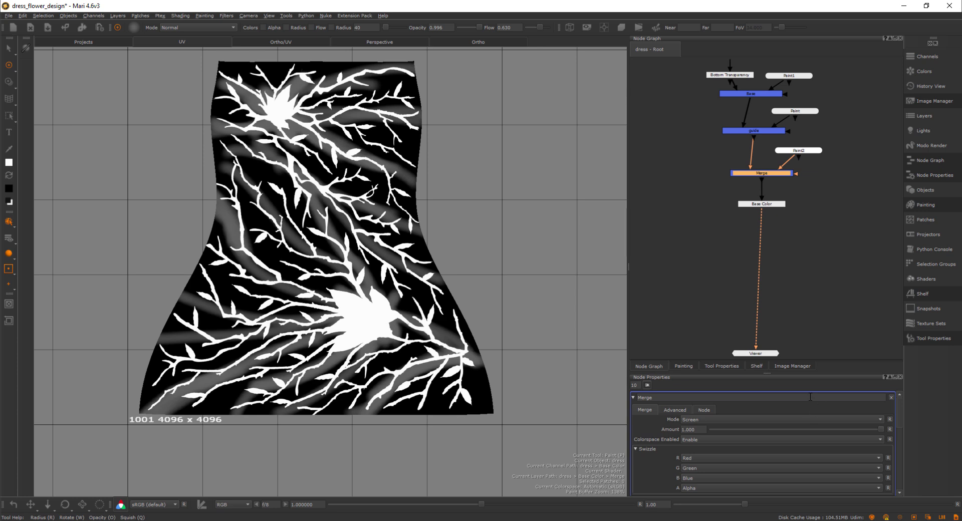
# Step: Preview the source images TexturesCom_NatureDesert0088_1_masked_L.png and tree_branch_001.jpg from the project's image collection
pyautogui.click(800, 366)
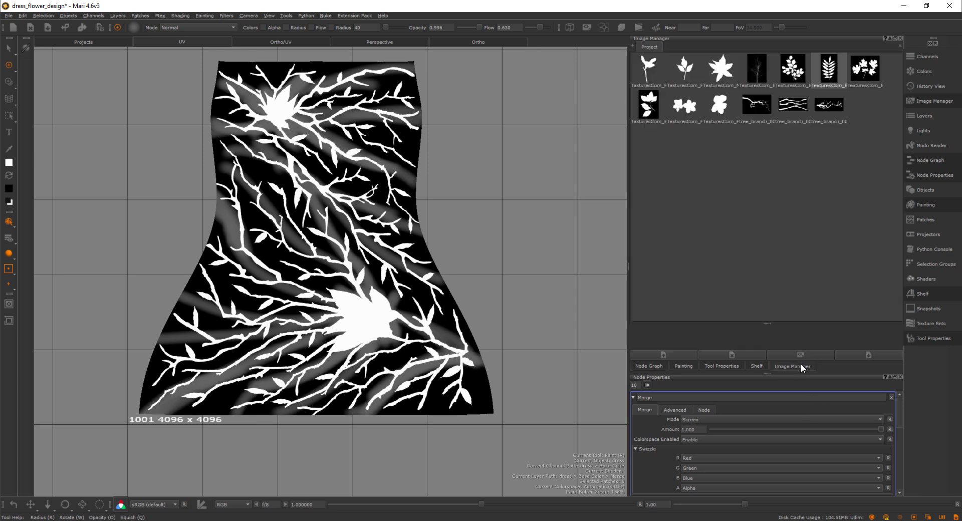
pyautogui.doubleClick(721, 74)
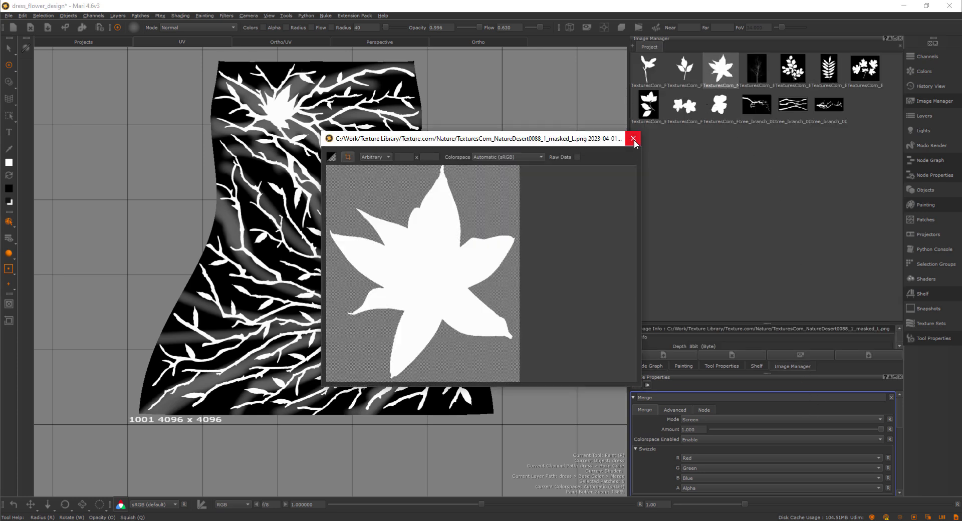
pyautogui.click(632, 139)
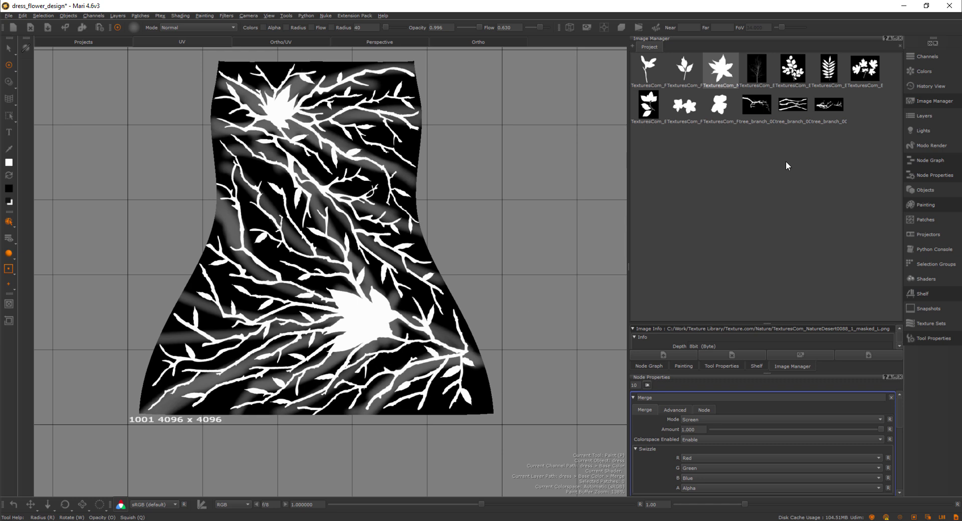
pyautogui.doubleClick(757, 107)
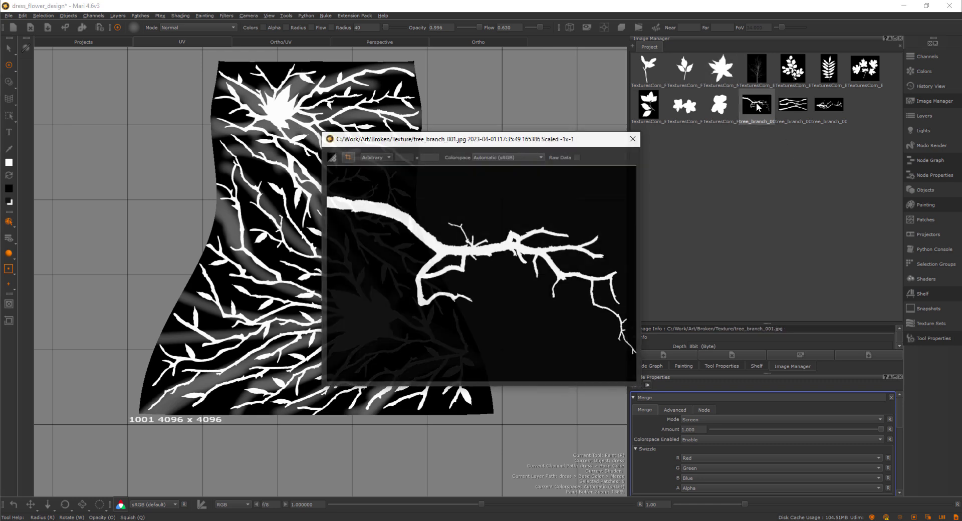
pyautogui.click(633, 139)
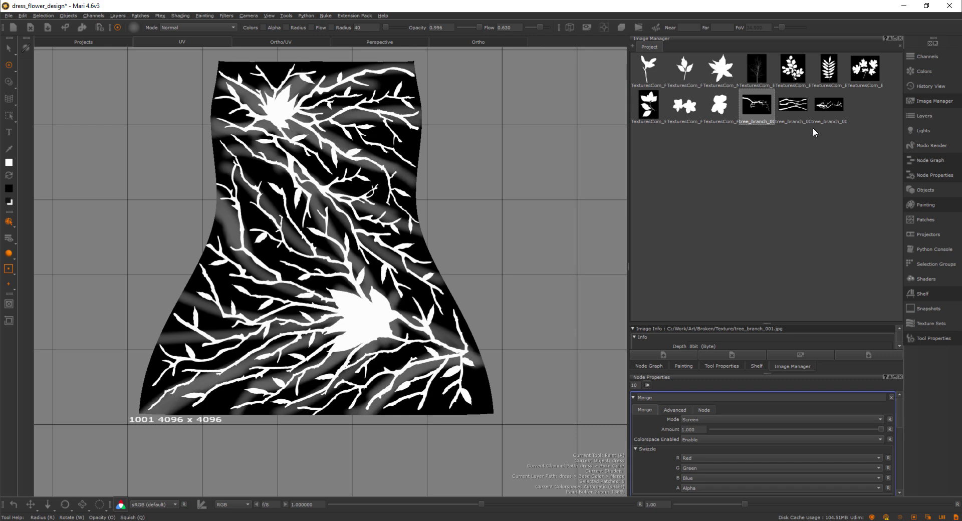
# Step: Load tree_branch_002.jpg as a paint-through image and rotate and position it over the branches above the large flower in the UV layout
pyautogui.click(792, 107)
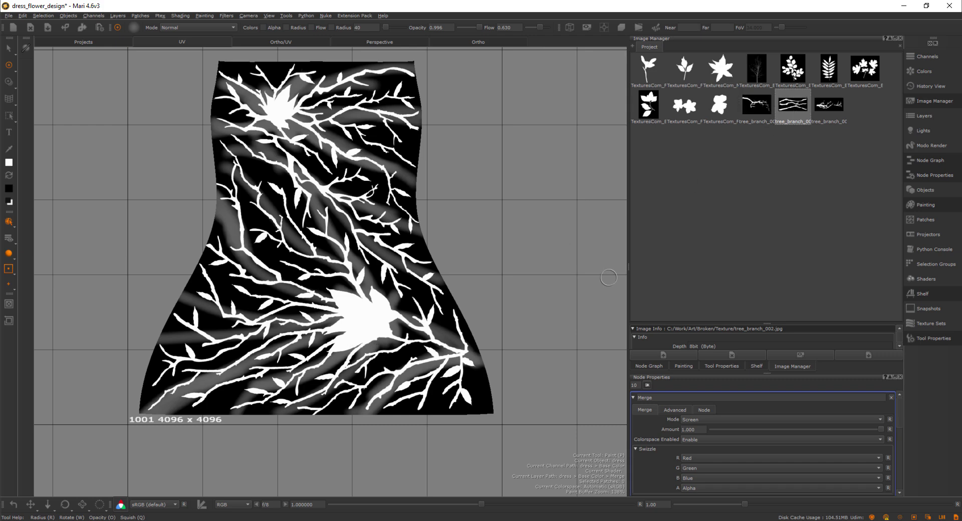
pyautogui.moveTo(792, 106)
pyautogui.mouseDown()
pyautogui.moveTo(357, 266)
pyautogui.moveTo(204, 280)
pyautogui.mouseUp()
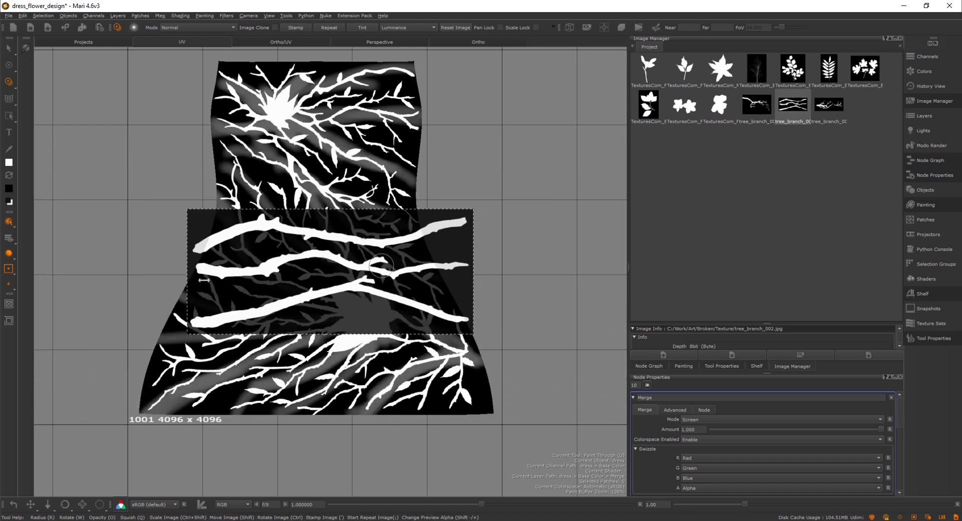
pyautogui.keyDown('alt'); pyautogui.moveTo(204, 280); pyautogui.dragTo(352, 252, button='right'); pyautogui.keyUp('alt')
pyautogui.keyDown('alt'); pyautogui.moveTo(352, 252); pyautogui.dragTo(387, 273, button='middle'); pyautogui.keyUp('alt')
pyautogui.moveTo(434, 269)
pyautogui.keyDown('ctrl'); pyautogui.mouseDown()
pyautogui.moveTo(275, 393)
pyautogui.moveTo(65, 367)
pyautogui.moveTo(258, 365)
pyautogui.moveTo(354, 300)
pyautogui.mouseUp(); pyautogui.keyUp('ctrl')
pyautogui.moveTo(346, 263)
pyautogui.keyDown('shift'); pyautogui.mouseDown()
pyautogui.moveTo(319, 217)
pyautogui.moveTo(293, 225)
pyautogui.moveTo(331, 297)
pyautogui.moveTo(399, 294)
pyautogui.moveTo(357, 266)
pyautogui.moveTo(400, 288)
pyautogui.mouseUp(); pyautogui.keyUp('shift')
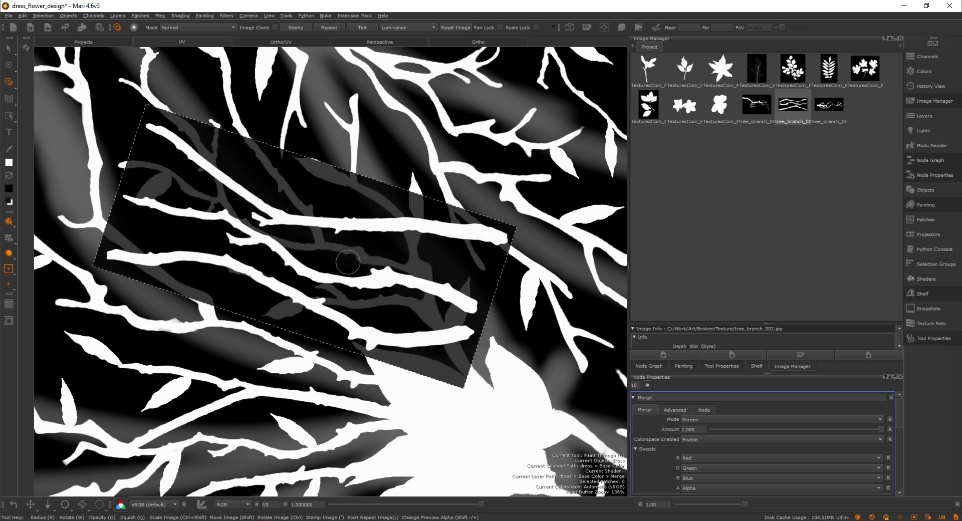
pyautogui.keyDown('alt'); pyautogui.moveTo(415, 266); pyautogui.dragTo(445, 274, button='middle'); pyautogui.keyUp('alt')
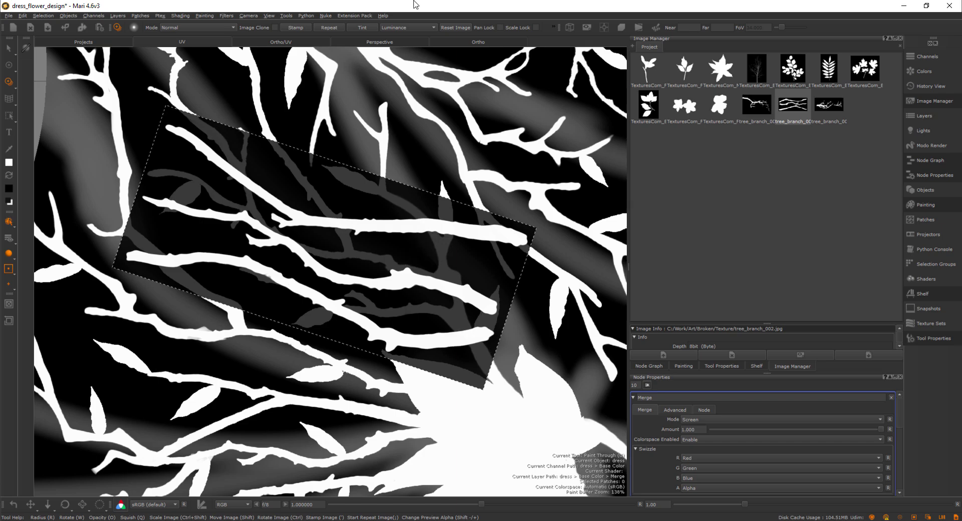
pyautogui.hotkey('alt', 'Tab')
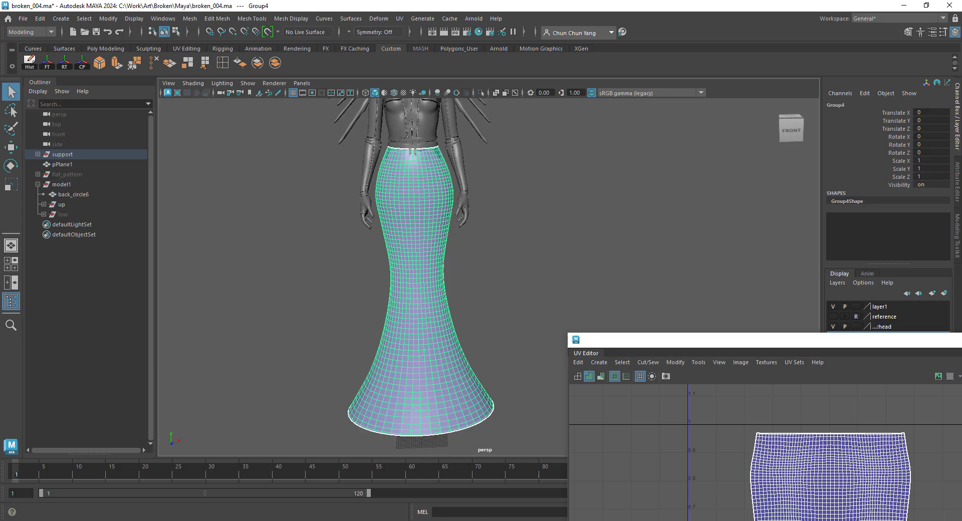
pyautogui.hotkey('alt', 'Tab')
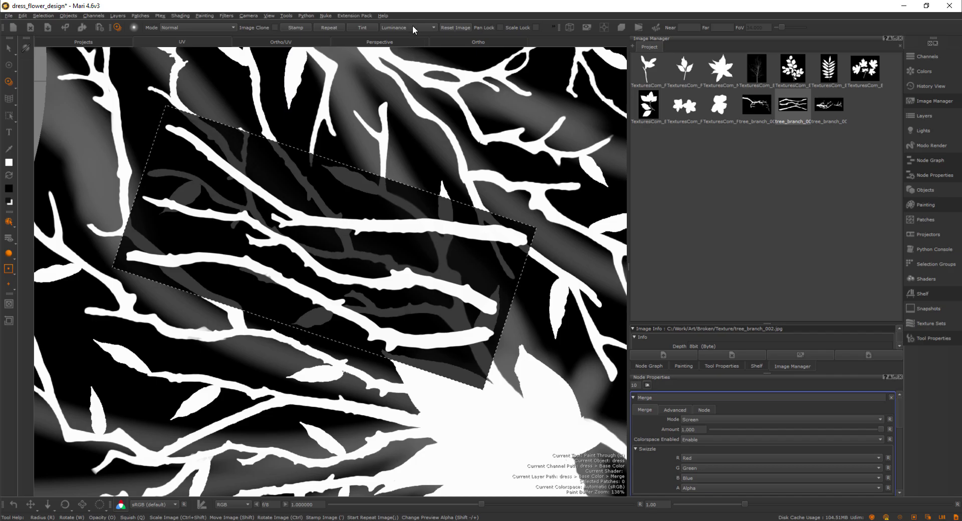
pyautogui.hotkey('alt', 'Tab')
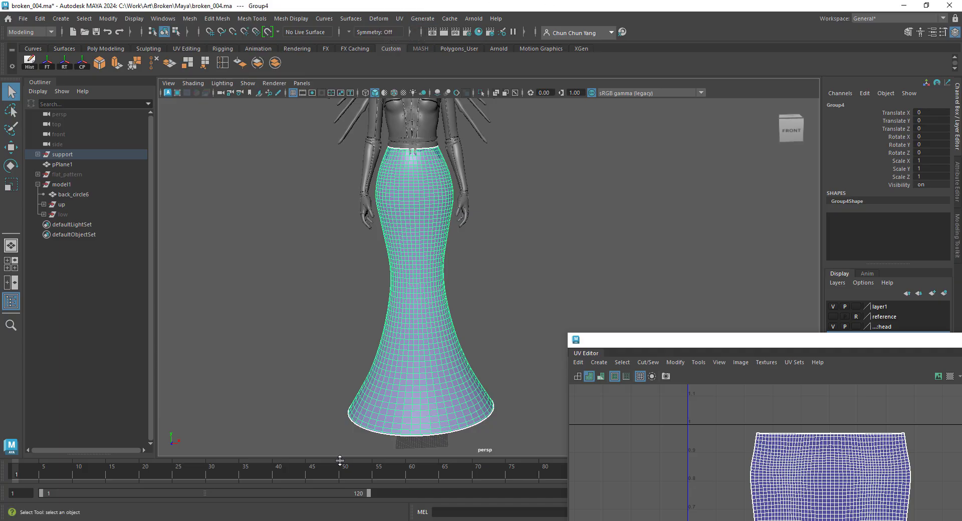
pyautogui.hotkey('alt', 'Tab')
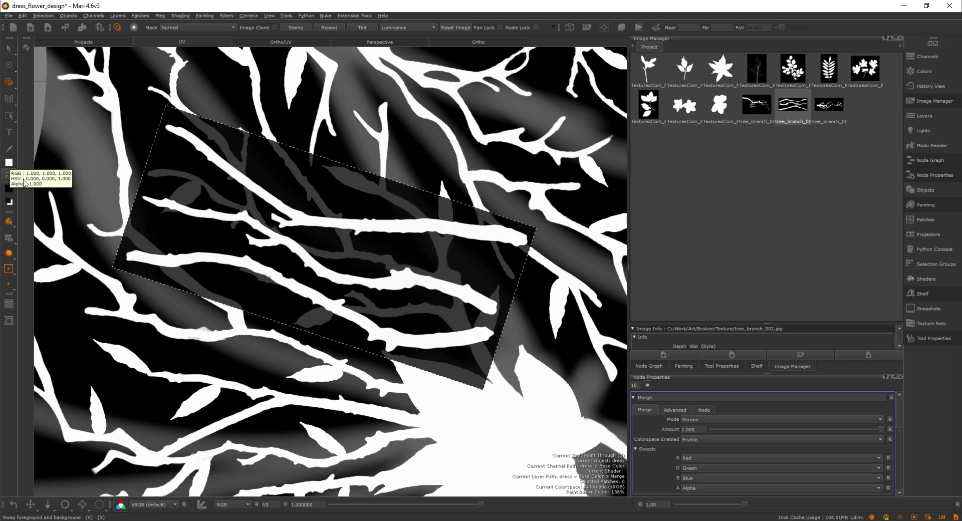
# Step: Turn the tree_branch_002 overlay to a steep angle, reposition it above the large flower and paint a short piece of branch through it
pyautogui.moveTo(274, 201)
pyautogui.mouseDown()
pyautogui.moveTo(310, 222)
pyautogui.moveTo(279, 224)
pyautogui.moveTo(251, 178)
pyautogui.mouseUp()
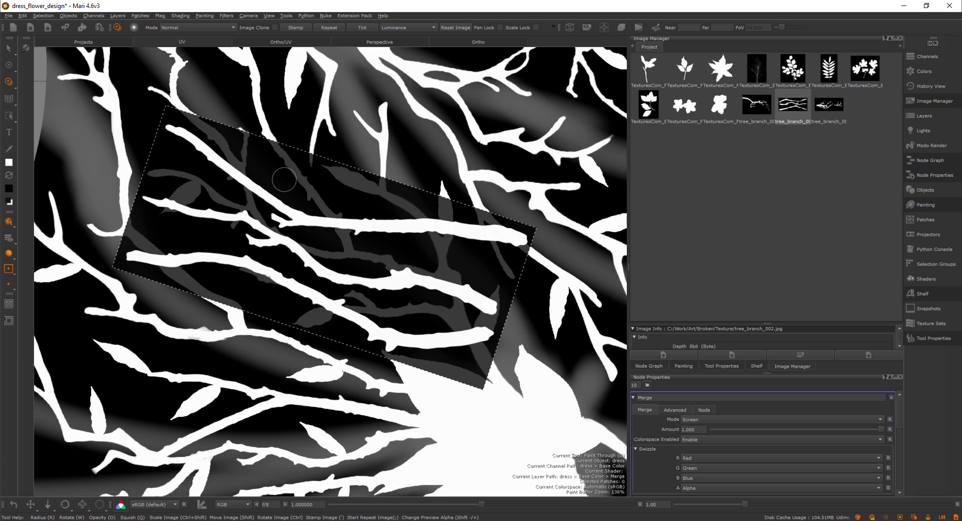
pyautogui.moveTo(401, 255)
pyautogui.keyDown('ctrl'); pyautogui.mouseDown()
pyautogui.moveTo(415, 300)
pyautogui.moveTo(366, 346)
pyautogui.moveTo(286, 346)
pyautogui.mouseUp(); pyautogui.keyUp('ctrl')
pyautogui.keyDown('shift'); pyautogui.moveTo(270, 182); pyautogui.dragTo(311, 318); pyautogui.keyUp('shift')
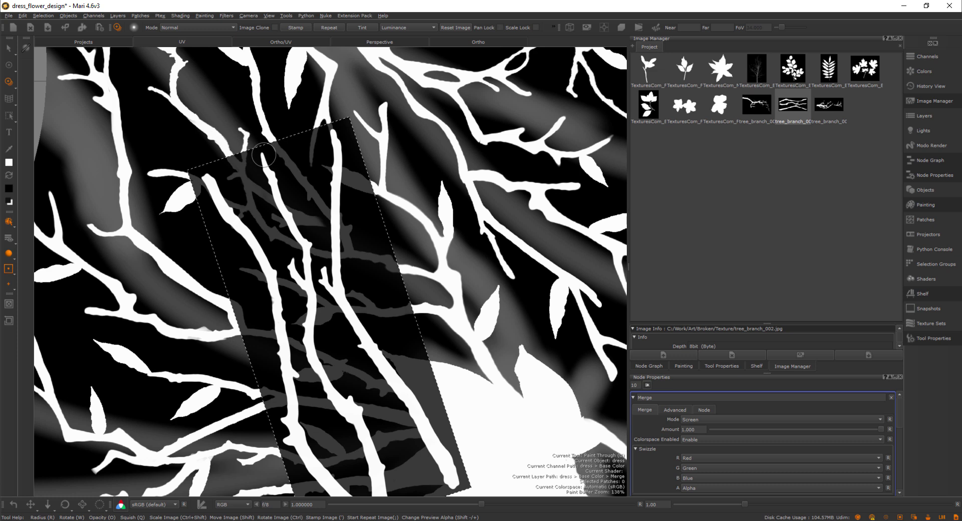
pyautogui.moveTo(264, 155); pyautogui.dragTo(282, 201)
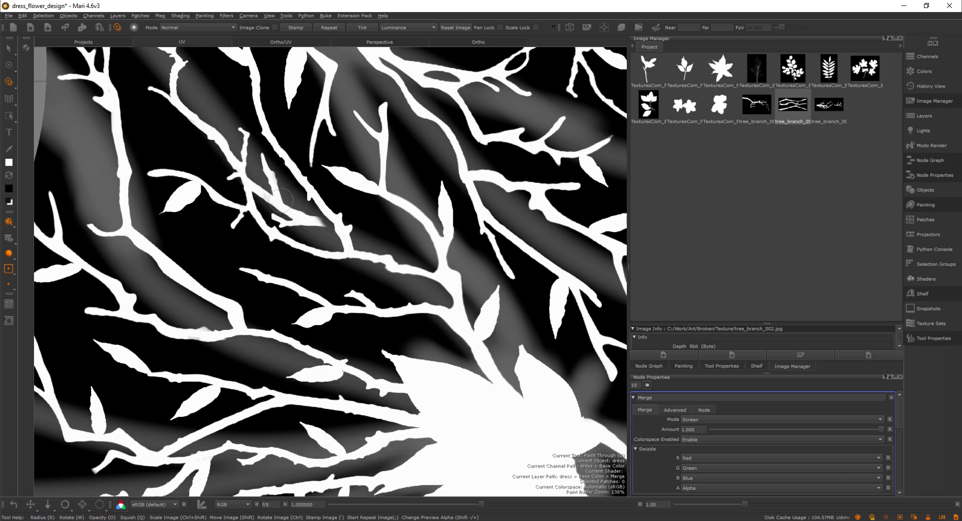
# Step: Preview tree_branch_003.tif and widen its preview window to show the whole branch
pyautogui.doubleClick(826, 108)
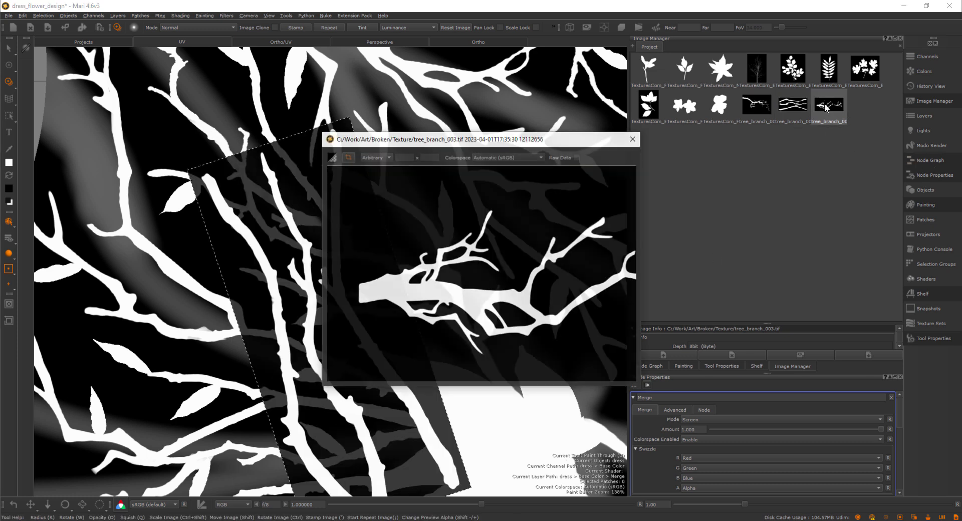
pyautogui.moveTo(504, 141); pyautogui.dragTo(410, 69)
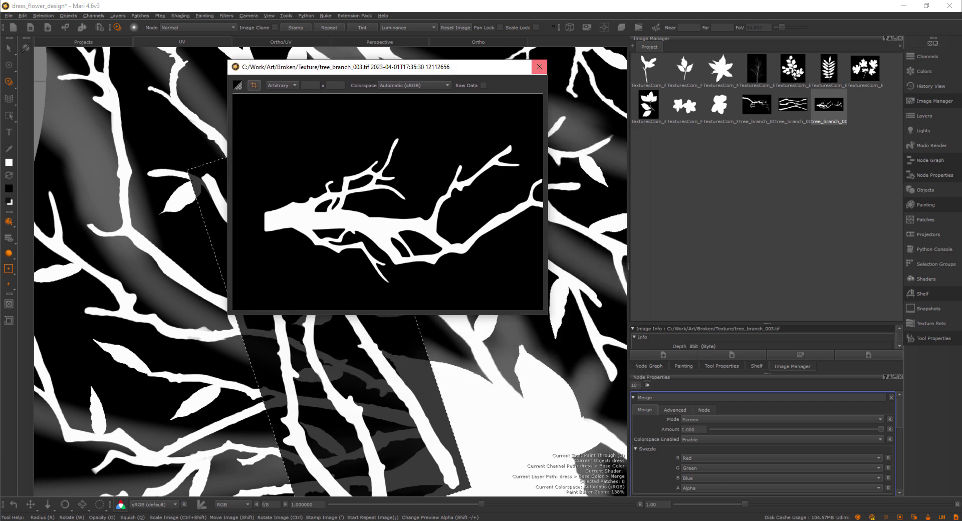
pyautogui.moveTo(546, 153); pyautogui.dragTo(727, 186)
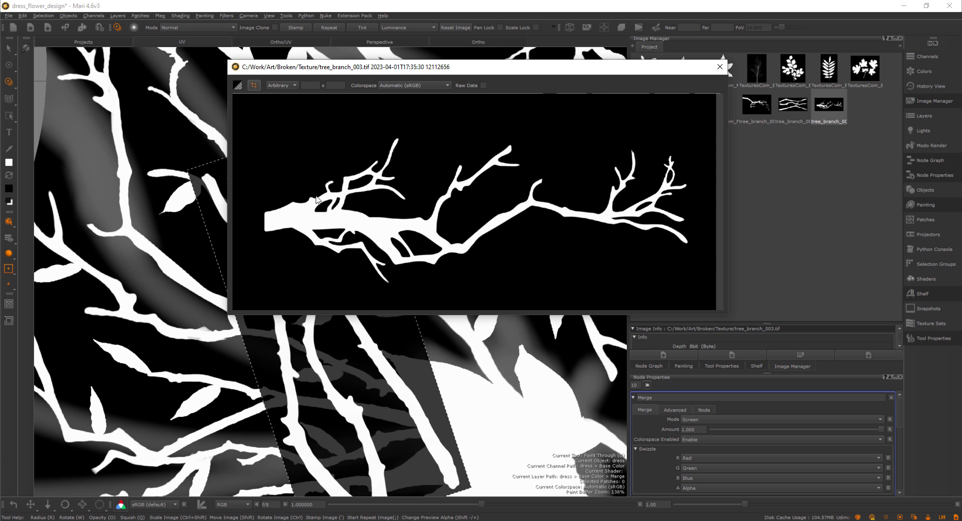
# Step: Close the tree_branch_003.tif preview, then preview tree_branch_002.jpg and tree_branch_001.jpg from the project's image collection
pyautogui.click(720, 67)
pyautogui.doubleClick(794, 108)
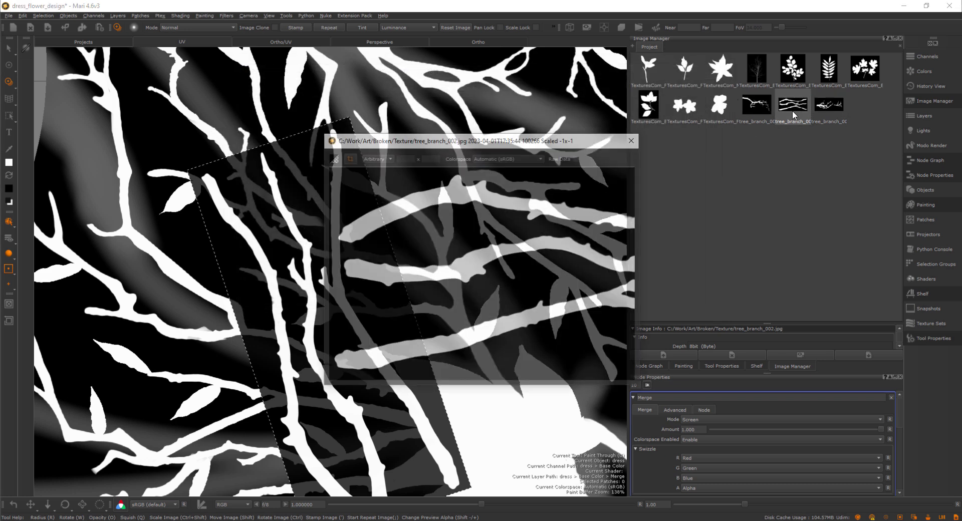
pyautogui.click(633, 143)
pyautogui.doubleClick(756, 105)
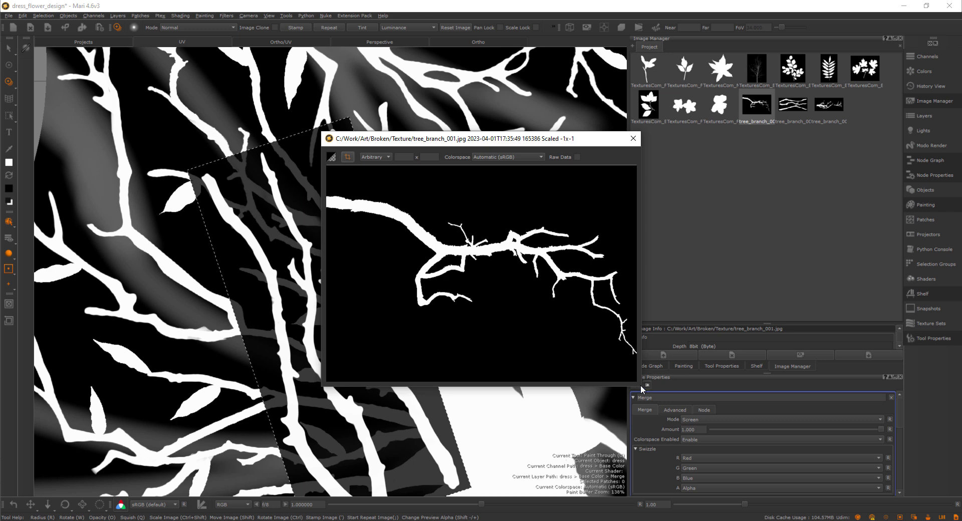
pyautogui.moveTo(641, 386); pyautogui.dragTo(739, 415)
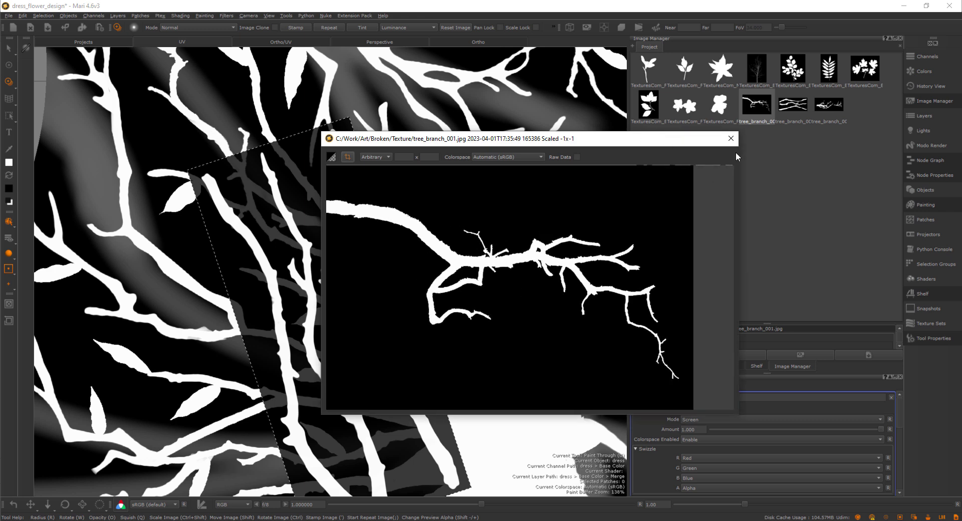
pyautogui.click(731, 138)
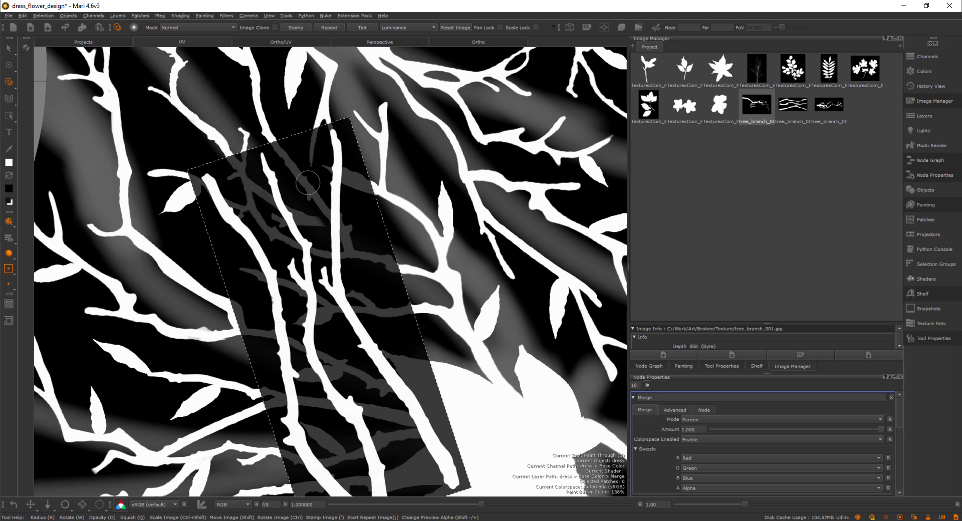
# Step: Turn the tree_branch_002 overlay to a flatter diagonal and move it lower over the branches beside the large flower
pyautogui.keyDown('shift'); pyautogui.moveTo(316, 273); pyautogui.dragTo(302, 281); pyautogui.keyUp('shift')
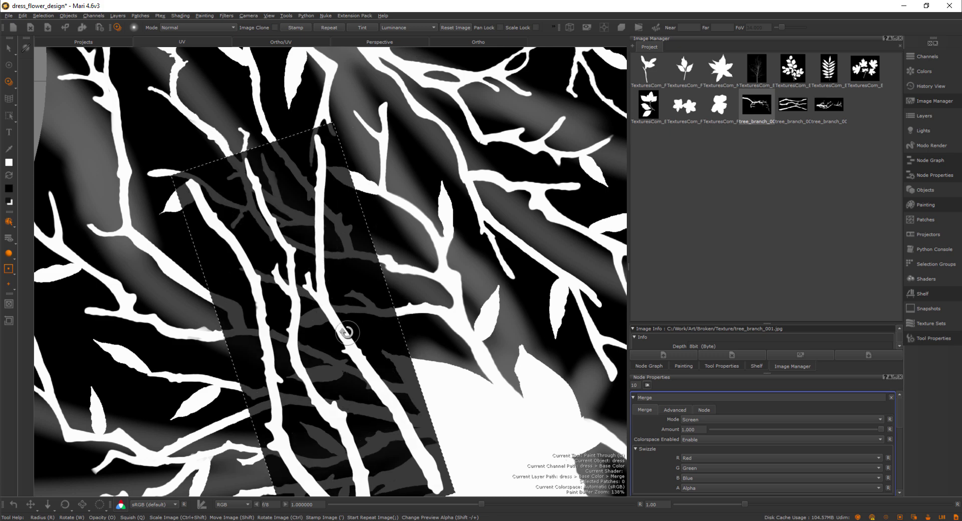
pyautogui.moveTo(348, 333)
pyautogui.keyDown('ctrl'); pyautogui.mouseDown()
pyautogui.moveTo(380, 226)
pyautogui.moveTo(379, 244)
pyautogui.mouseUp(); pyautogui.keyUp('ctrl')
pyautogui.moveTo(347, 345)
pyautogui.keyDown('shift'); pyautogui.mouseDown()
pyautogui.moveTo(344, 236)
pyautogui.moveTo(322, 272)
pyautogui.moveTo(348, 339)
pyautogui.moveTo(204, 418)
pyautogui.moveTo(361, 262)
pyautogui.moveTo(371, 236)
pyautogui.moveTo(332, 336)
pyautogui.mouseUp(); pyautogui.keyUp('shift')
pyautogui.keyDown('shift'); pyautogui.moveTo(290, 275); pyautogui.dragTo(372, 369); pyautogui.keyUp('shift')
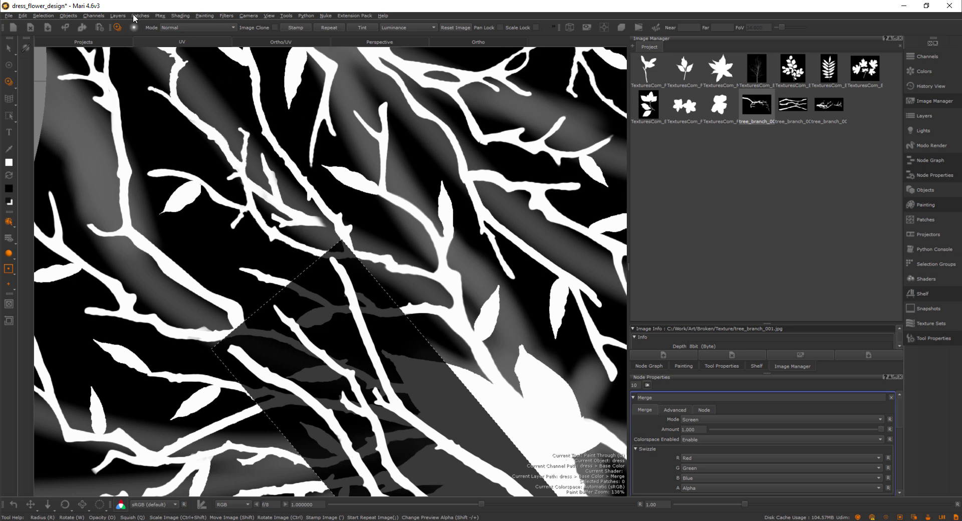
# Step: Clear the unbaked test painting and return to the Select tool
pyautogui.click(202, 16)
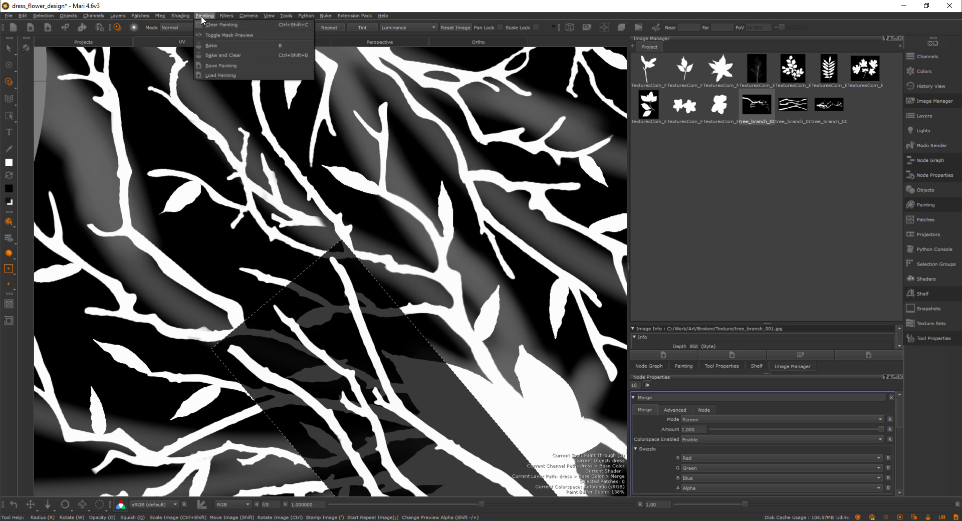
pyautogui.click(214, 25)
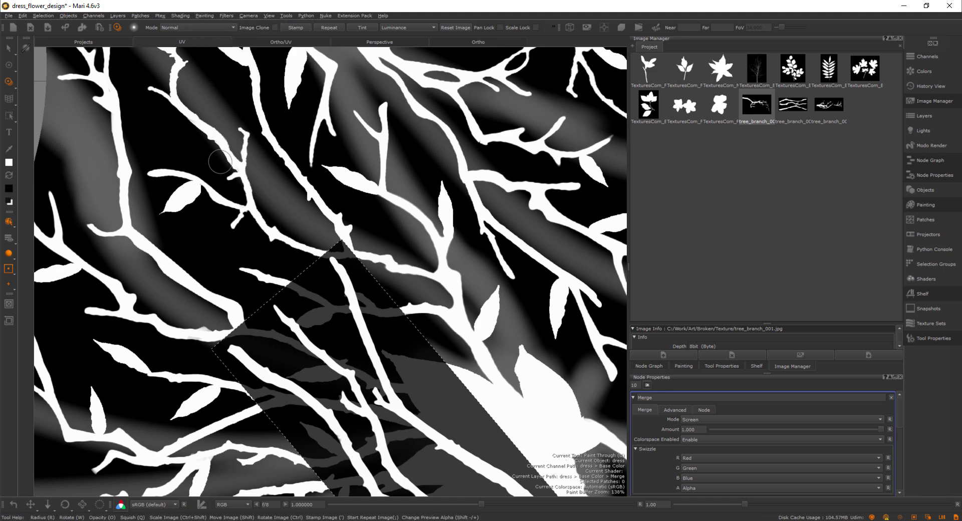
pyautogui.click(9, 48)
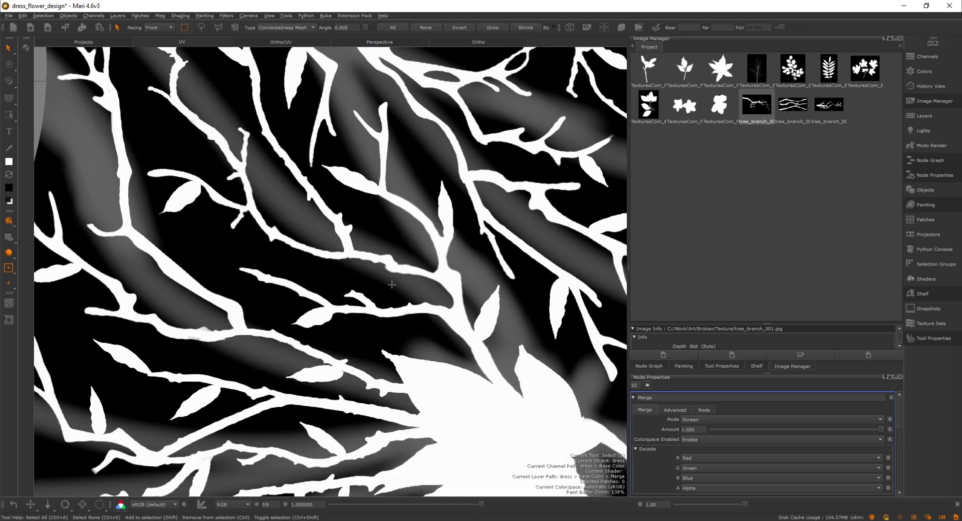
# Step: Set the amount of the guide merge node to 0 to hide the guide strokes across the whole UV layout
pyautogui.press('f')
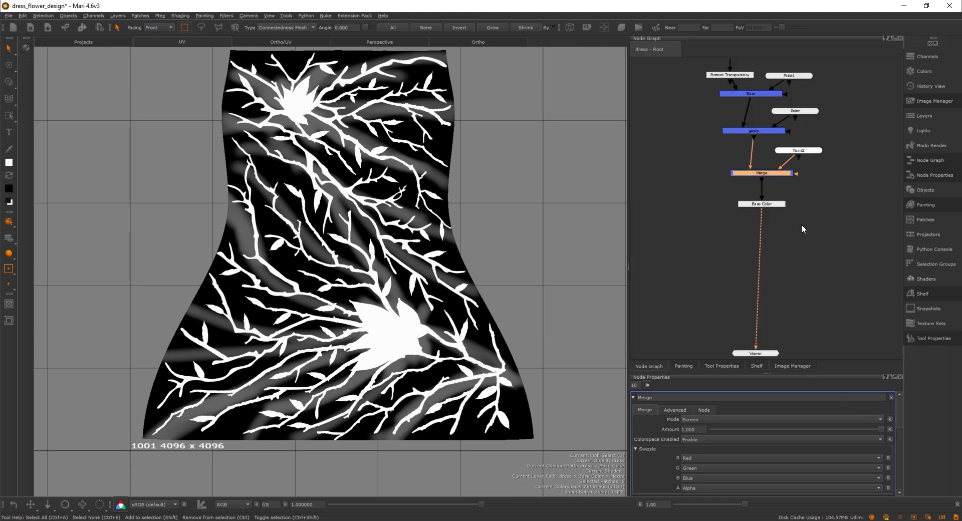
pyautogui.click(777, 131)
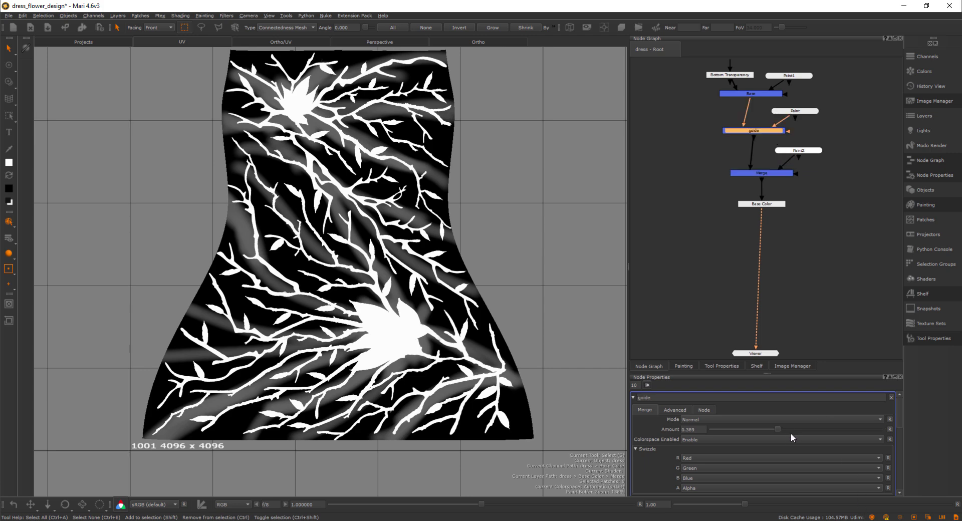
pyautogui.moveTo(777, 429); pyautogui.dragTo(607, 331)
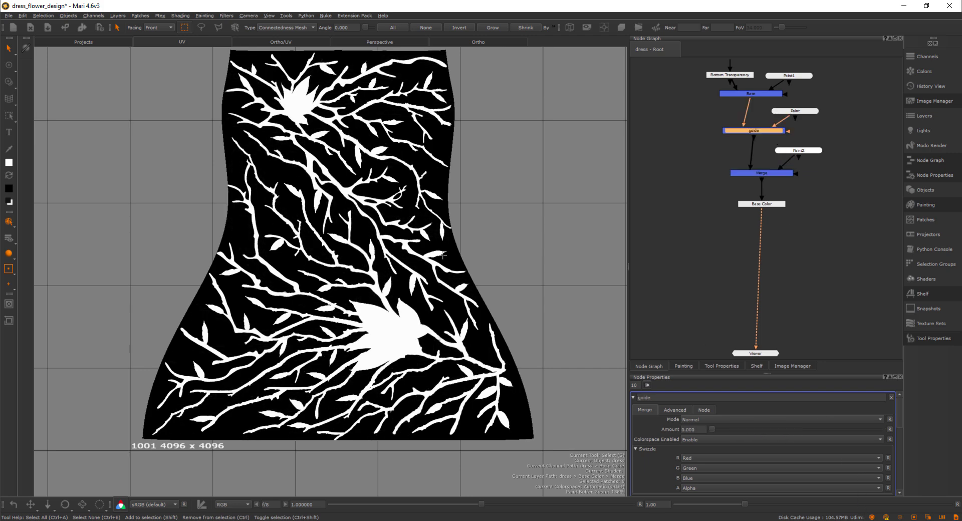
pyautogui.keyDown('alt'); pyautogui.moveTo(424, 289); pyautogui.dragTo(425, 306, button='middle'); pyautogui.keyUp('alt')
pyautogui.keyDown('alt'); pyautogui.moveTo(320, 243); pyautogui.dragTo(342, 261, button='right'); pyautogui.keyUp('alt')
pyautogui.keyDown('alt'); pyautogui.moveTo(414, 288); pyautogui.dragTo(388, 305, button='middle'); pyautogui.keyUp('alt')
# Step: Examine the branch-and-flower pattern on the 3D skirt in the orthographic view
pyautogui.click(489, 42)
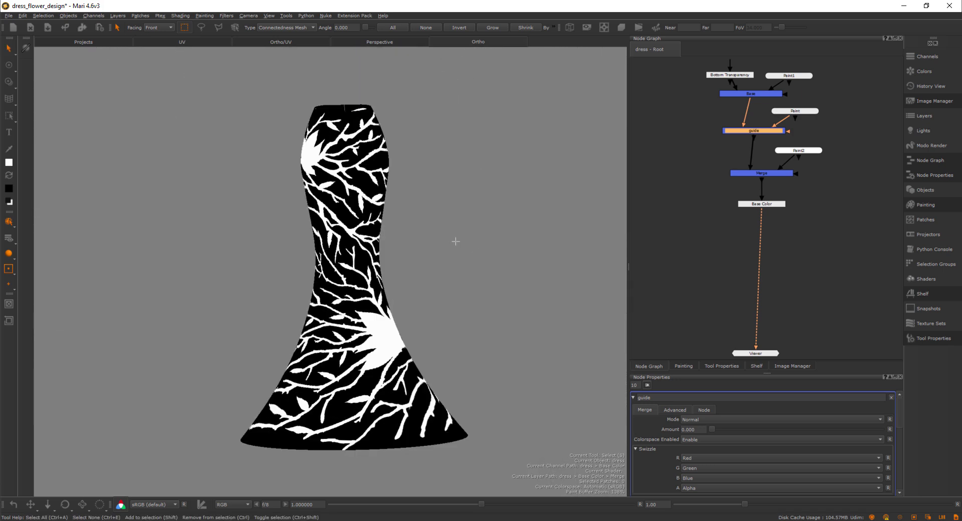
pyautogui.keyDown('alt'); pyautogui.moveTo(382, 331); pyautogui.dragTo(376, 311); pyautogui.keyUp('alt')
pyautogui.keyDown('alt'); pyautogui.moveTo(429, 313); pyautogui.dragTo(356, 311, button='middle'); pyautogui.keyUp('alt')
pyautogui.keyDown('alt'); pyautogui.moveTo(355, 311); pyautogui.dragTo(409, 303, button='right'); pyautogui.keyUp('alt')
pyautogui.keyDown('alt'); pyautogui.moveTo(408, 303); pyautogui.dragTo(408, 294, button='middle'); pyautogui.keyUp('alt')
pyautogui.keyDown('alt'); pyautogui.moveTo(409, 294); pyautogui.dragTo(409, 303); pyautogui.keyUp('alt')
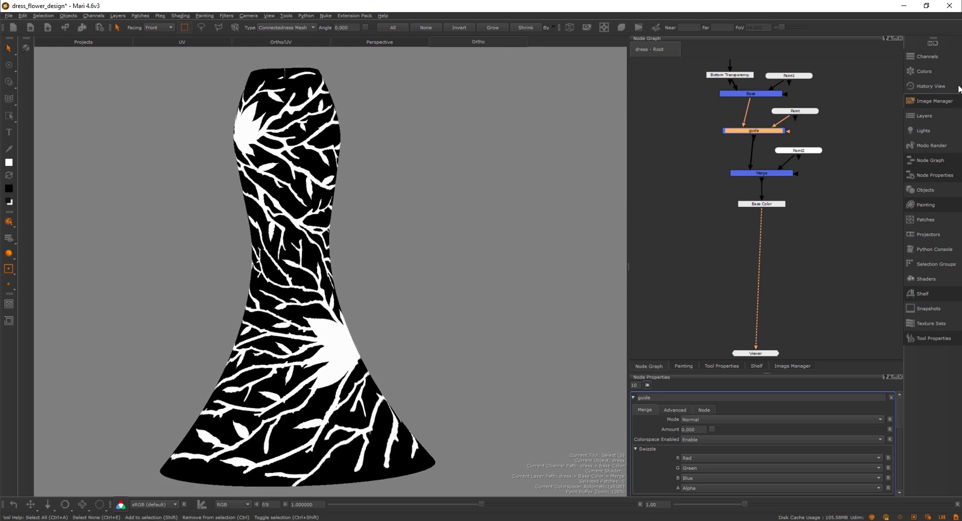
# Step: Show the skirt's channel list with its Base Color channel
pyautogui.click(912, 56)
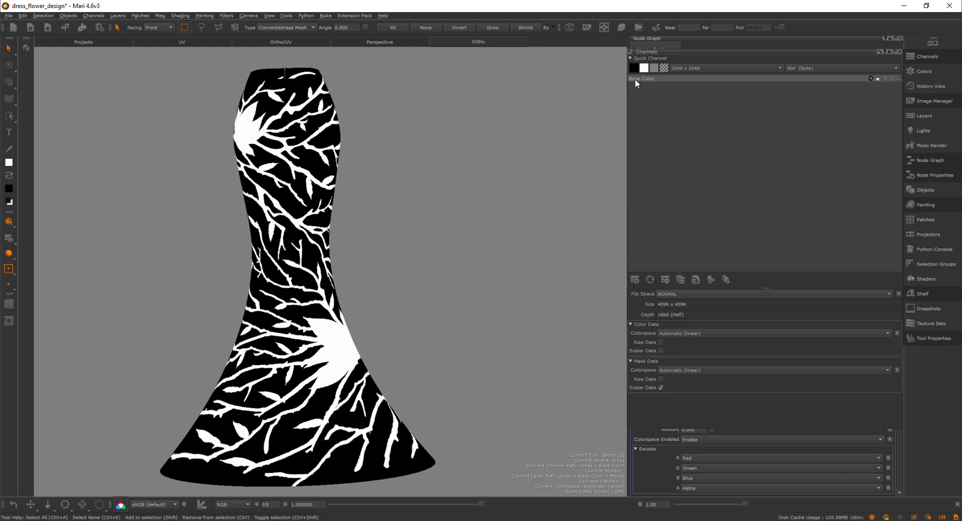
pyautogui.keyDown('alt'); pyautogui.moveTo(504, 277); pyautogui.dragTo(506, 265); pyautogui.keyUp('alt')
pyautogui.keyDown('alt'); pyautogui.moveTo(511, 275); pyautogui.dragTo(508, 304, button='right'); pyautogui.keyUp('alt')
pyautogui.keyDown('alt'); pyautogui.moveTo(508, 304); pyautogui.dragTo(508, 303, button='middle'); pyautogui.keyUp('alt')
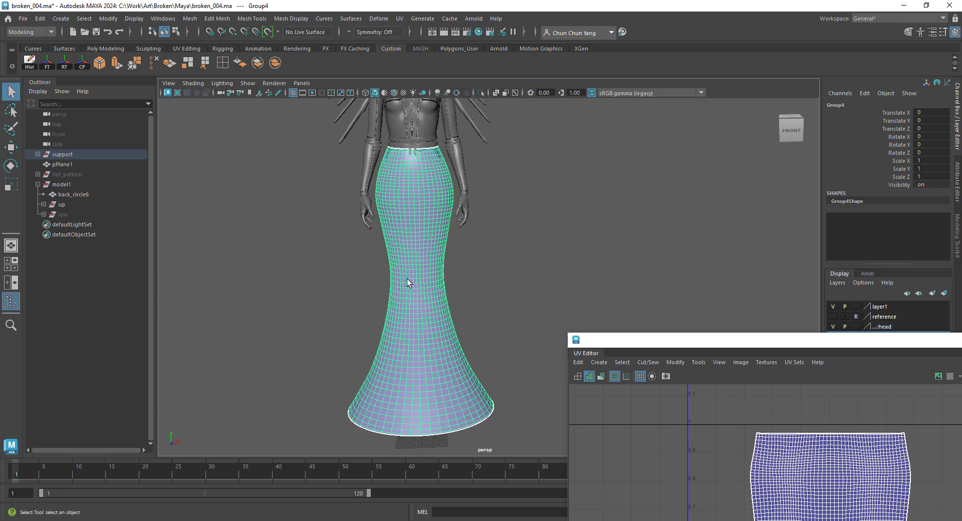
# Step: Switch to Maya and display the skirt mesh with its black-and-white branch texture in the perspective view
pyautogui.click(484, 296)
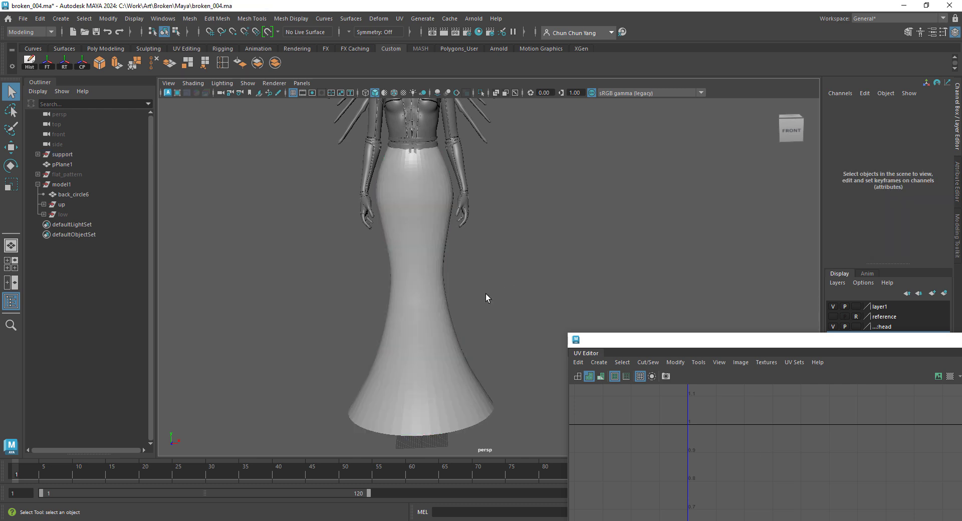
pyautogui.click(431, 232)
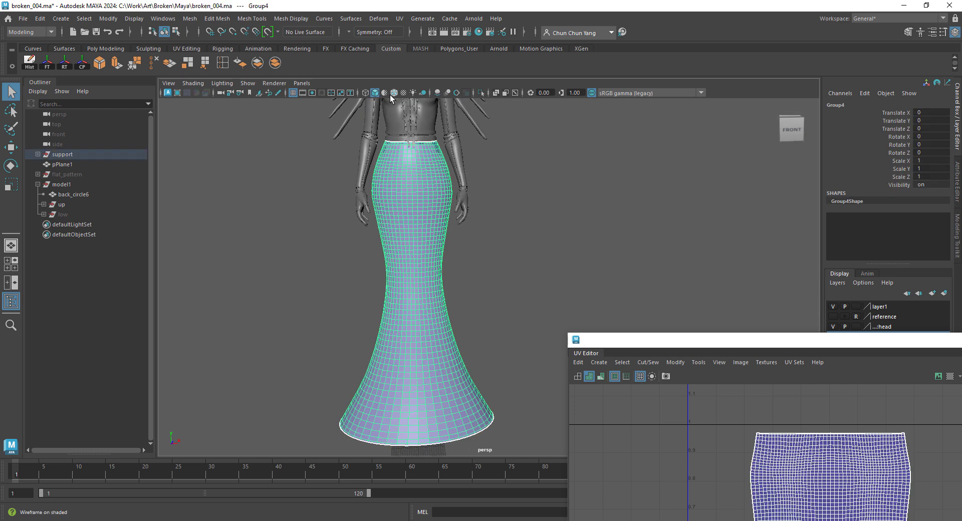
pyautogui.click(403, 92)
pyautogui.click(511, 282)
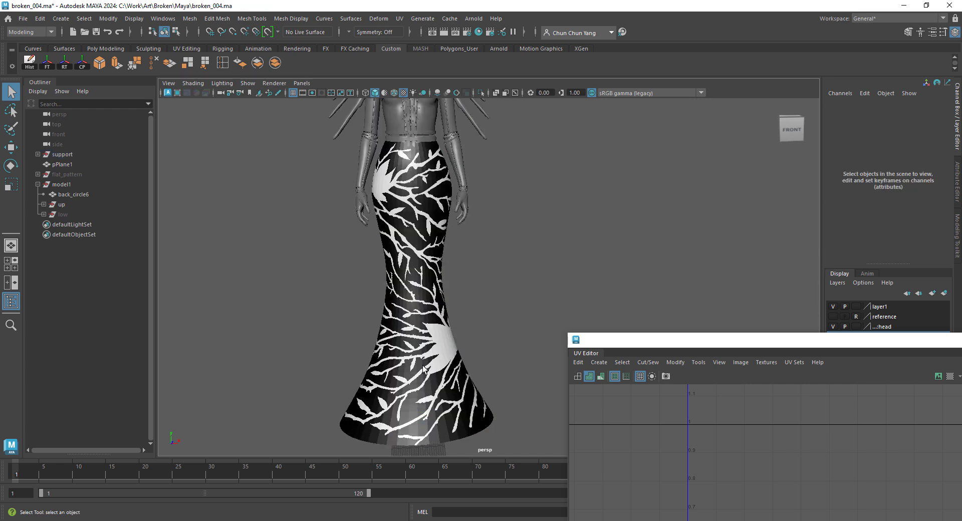
# Step: Inspect the textured pattern on the dressed character's skirt from the side and front, from waist to hem
pyautogui.keyDown('alt'); pyautogui.moveTo(435, 336); pyautogui.dragTo(454, 245); pyautogui.keyUp('alt')
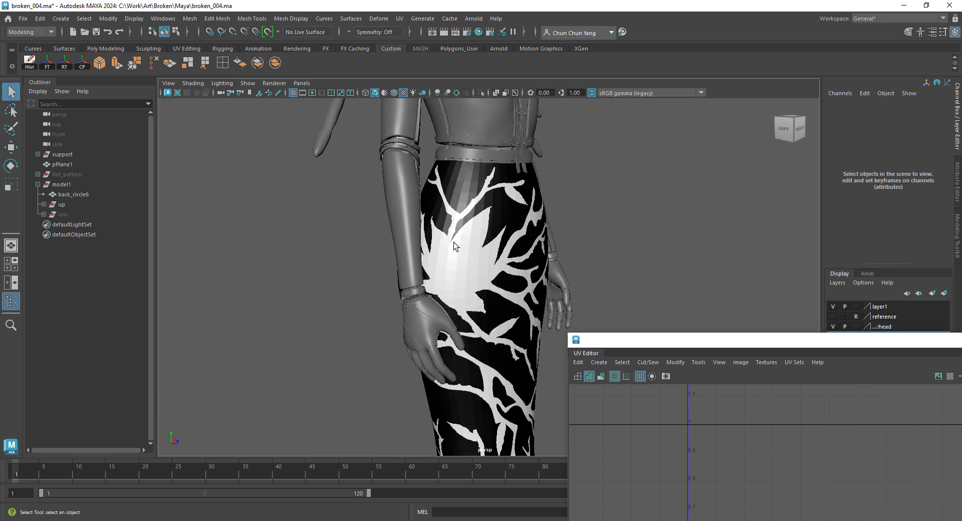
pyautogui.keyDown('alt'); pyautogui.moveTo(525, 289); pyautogui.dragTo(488, 301, button='right'); pyautogui.keyUp('alt')
pyautogui.keyDown('alt'); pyautogui.moveTo(488, 301); pyautogui.dragTo(477, 345); pyautogui.keyUp('alt')
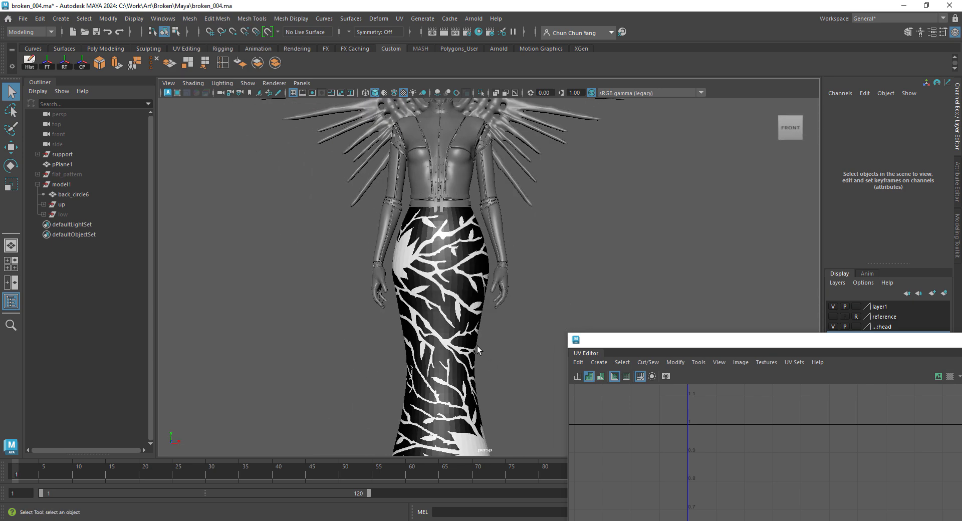
pyautogui.keyDown('alt'); pyautogui.moveTo(477, 346); pyautogui.dragTo(441, 246, button='middle'); pyautogui.keyUp('alt')
pyautogui.keyDown('alt'); pyautogui.moveTo(442, 250); pyautogui.dragTo(501, 276); pyautogui.keyUp('alt')
pyautogui.keyDown('alt'); pyautogui.moveTo(463, 201); pyautogui.dragTo(463, 265, button='middle'); pyautogui.keyUp('alt')
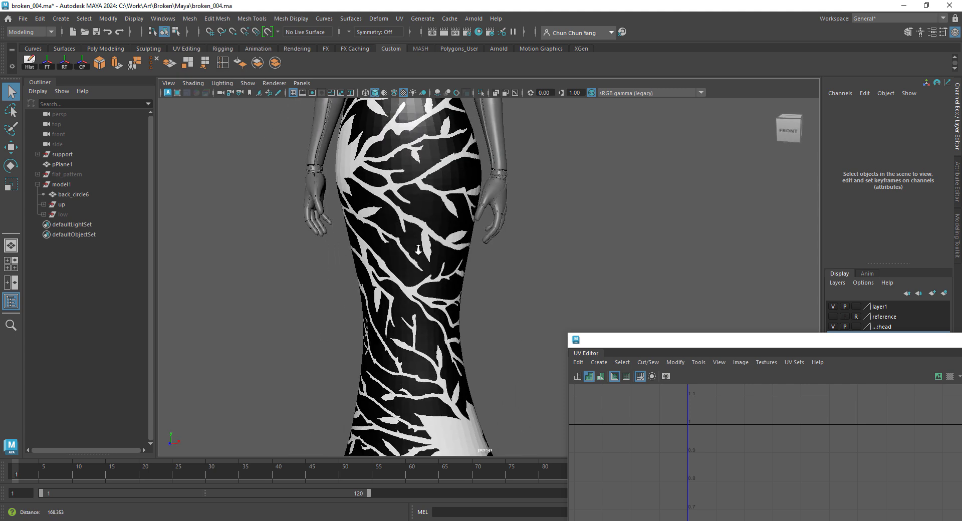
pyautogui.keyDown('alt'); pyautogui.moveTo(436, 220); pyautogui.dragTo(463, 215, button='right'); pyautogui.keyUp('alt')
pyautogui.keyDown('alt'); pyautogui.moveTo(422, 138); pyautogui.dragTo(419, 254, button='middle'); pyautogui.keyUp('alt')
# Step: Select the skirt to compare its wireframe with the branch pattern up close, then deselect it and review the whole outfit
pyautogui.click(417, 241)
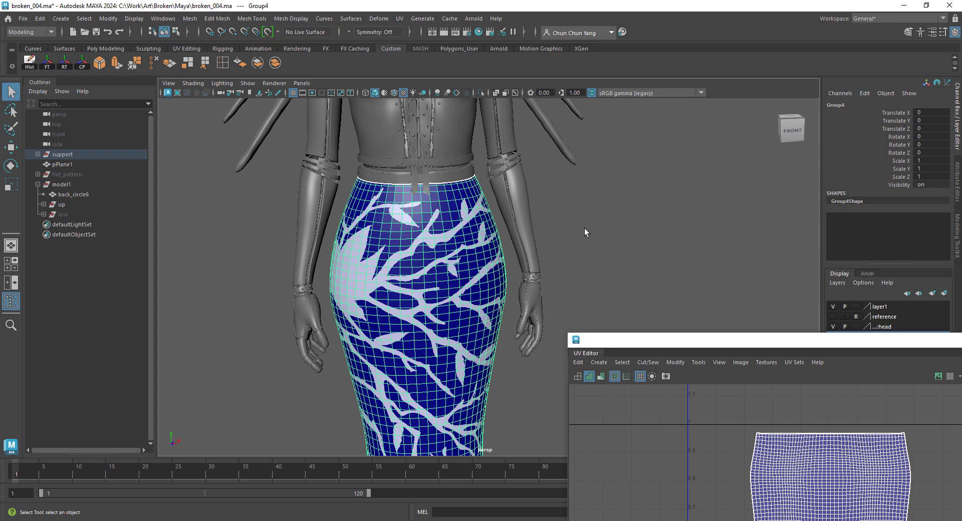
pyautogui.keyDown('alt'); pyautogui.moveTo(584, 227); pyautogui.dragTo(414, 317); pyautogui.keyUp('alt')
pyautogui.keyDown('alt'); pyautogui.moveTo(414, 317); pyautogui.dragTo(402, 210, button='middle'); pyautogui.keyUp('alt')
pyautogui.keyDown('alt'); pyautogui.moveTo(402, 210); pyautogui.dragTo(426, 220, button='right'); pyautogui.keyUp('alt')
pyautogui.keyDown('alt'); pyautogui.moveTo(433, 326); pyautogui.dragTo(434, 379, button='middle'); pyautogui.keyUp('alt')
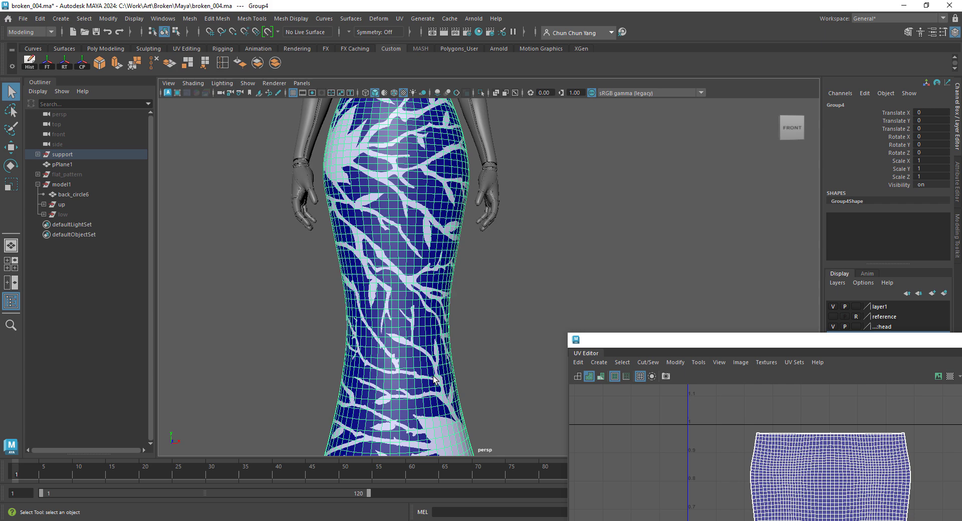
pyautogui.keyDown('alt'); pyautogui.moveTo(433, 379); pyautogui.dragTo(395, 341); pyautogui.keyUp('alt')
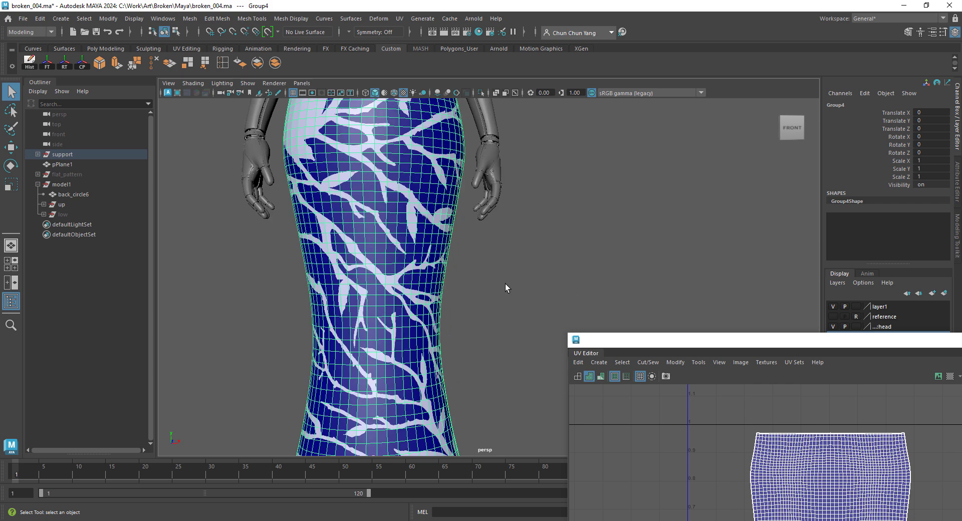
pyautogui.keyDown('alt'); pyautogui.moveTo(506, 285); pyautogui.dragTo(375, 326, button='right'); pyautogui.keyUp('alt')
pyautogui.keyDown('alt'); pyautogui.moveTo(375, 326); pyautogui.dragTo(386, 286); pyautogui.keyUp('alt')
pyautogui.click(537, 287)
pyautogui.keyDown('alt'); pyautogui.moveTo(536, 287); pyautogui.dragTo(515, 320); pyautogui.keyUp('alt')
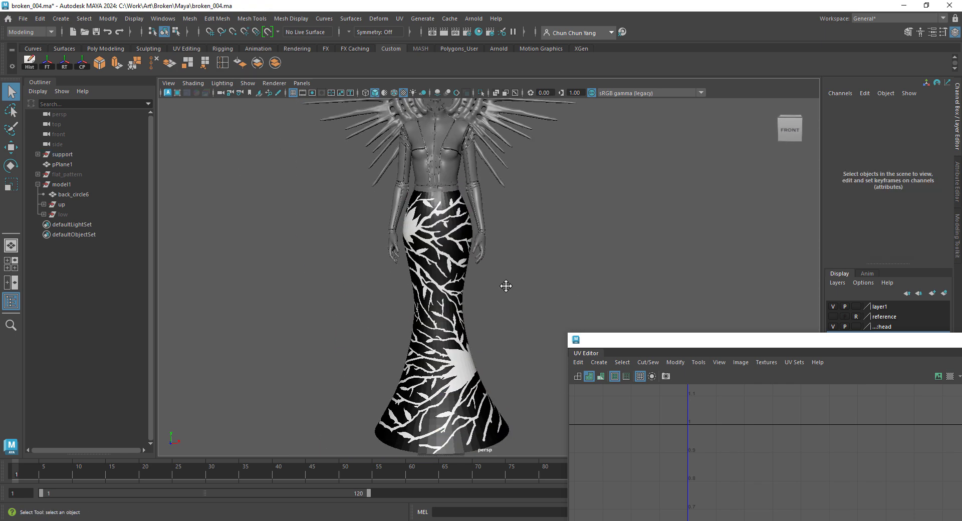
pyautogui.keyDown('alt'); pyautogui.moveTo(506, 286); pyautogui.dragTo(499, 271, button='middle'); pyautogui.keyUp('alt')
pyautogui.keyDown('alt'); pyautogui.moveTo(500, 271); pyautogui.dragTo(519, 320, button='right'); pyautogui.keyUp('alt')
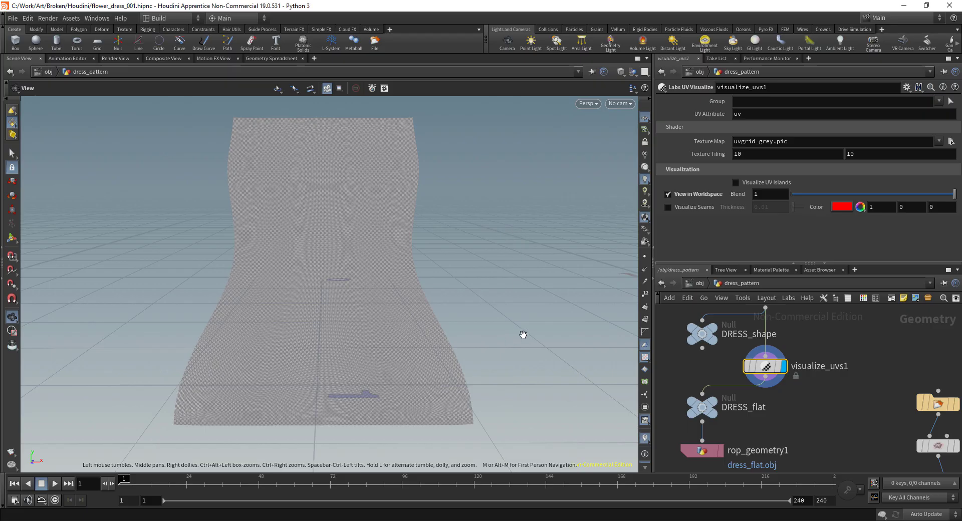
# Step: Switch to Houdini and display the dress file node's skirt geometry framed in the scene view
pyautogui.moveTo(815, 328); pyautogui.dragTo(808, 406, button='middle')
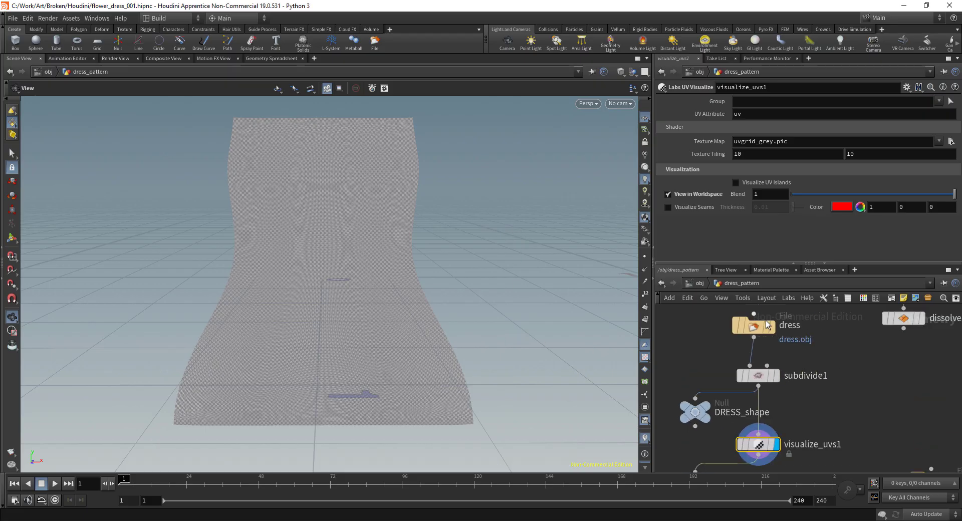
pyautogui.click(771, 326)
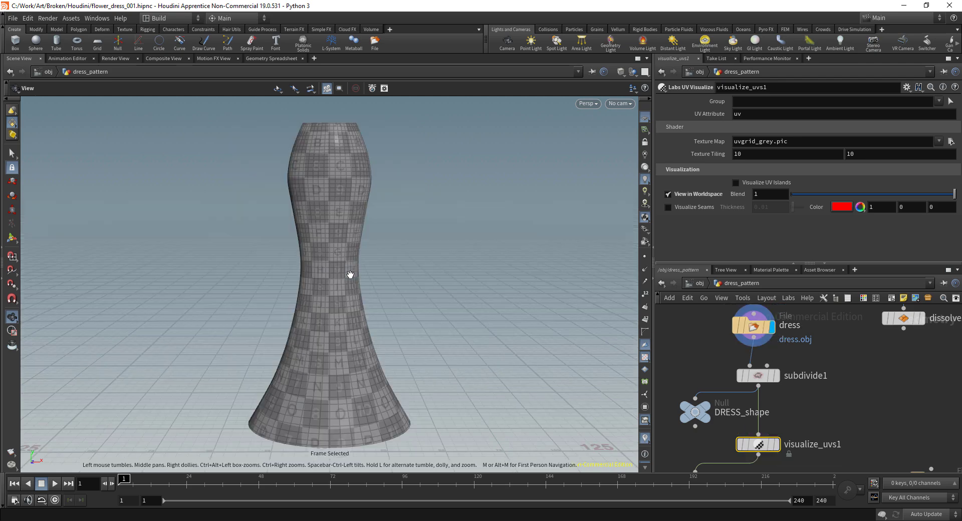
pyautogui.press('f')
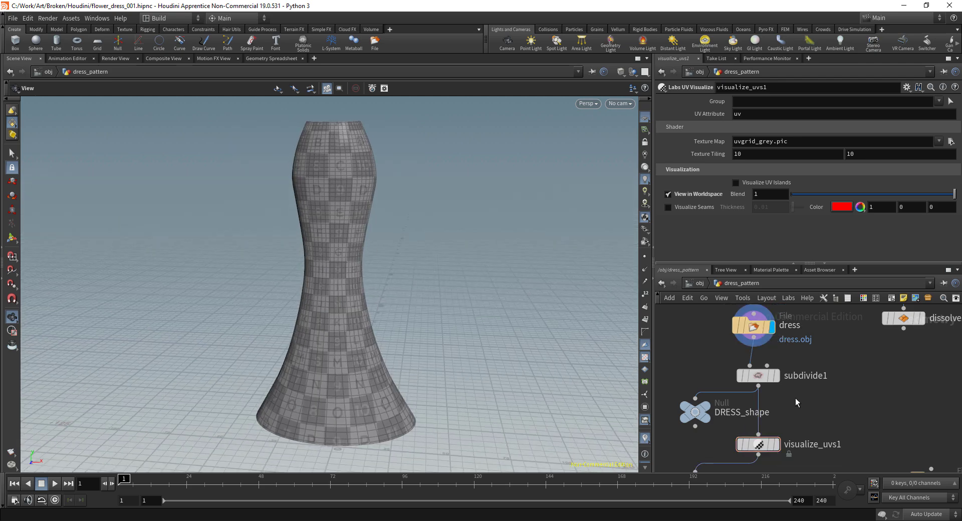
# Step: Display the visualize_uvs1 node and frame its flattened dress pattern in the scene view
pyautogui.moveTo(795, 398); pyautogui.dragTo(759, 345, button='middle')
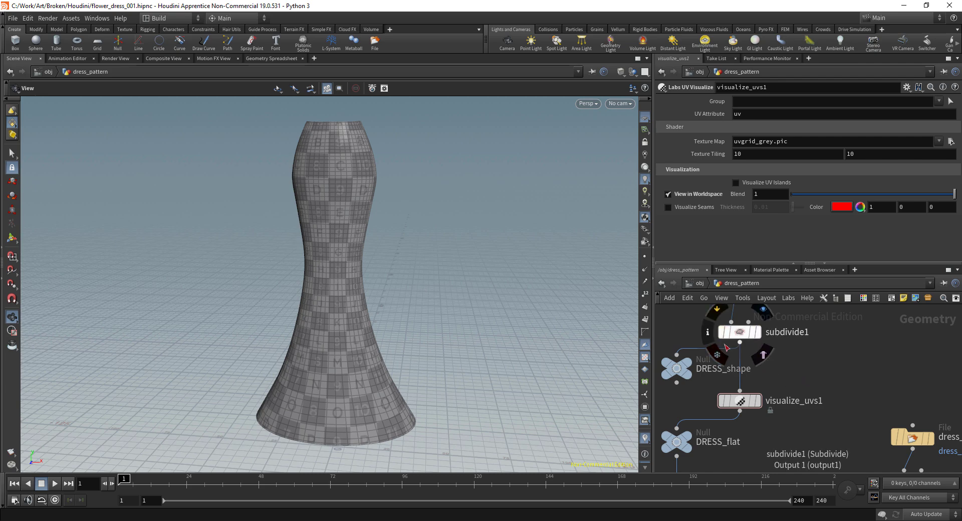
pyautogui.moveTo(828, 388); pyautogui.dragTo(818, 365, button='middle')
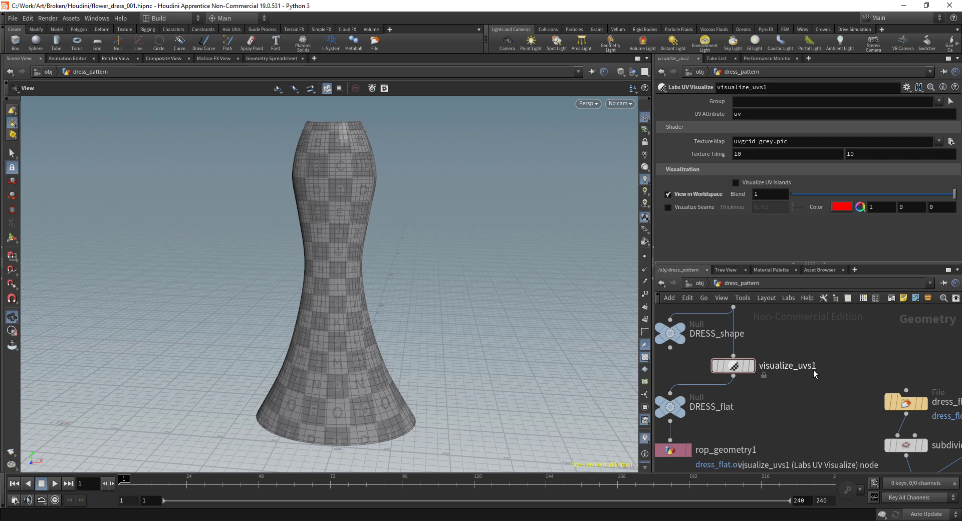
pyautogui.moveTo(752, 370)
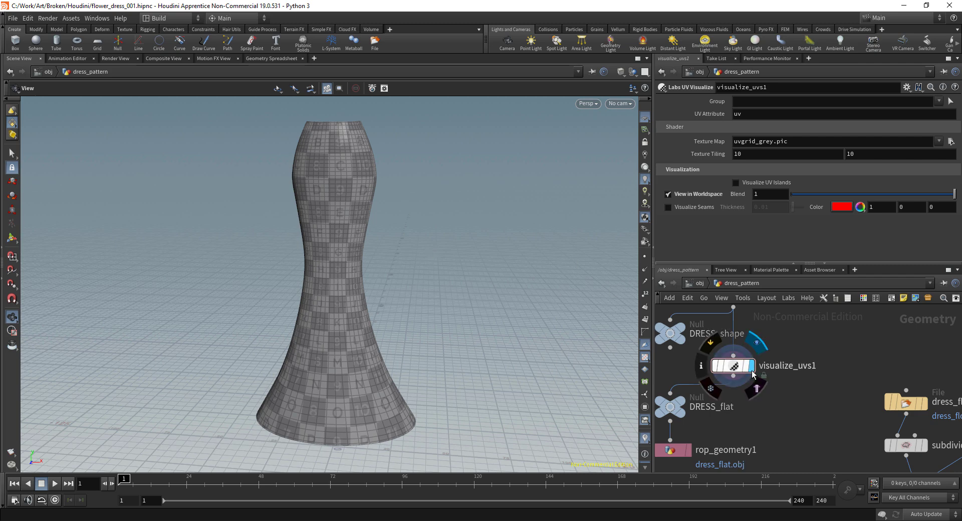
pyautogui.click(750, 366)
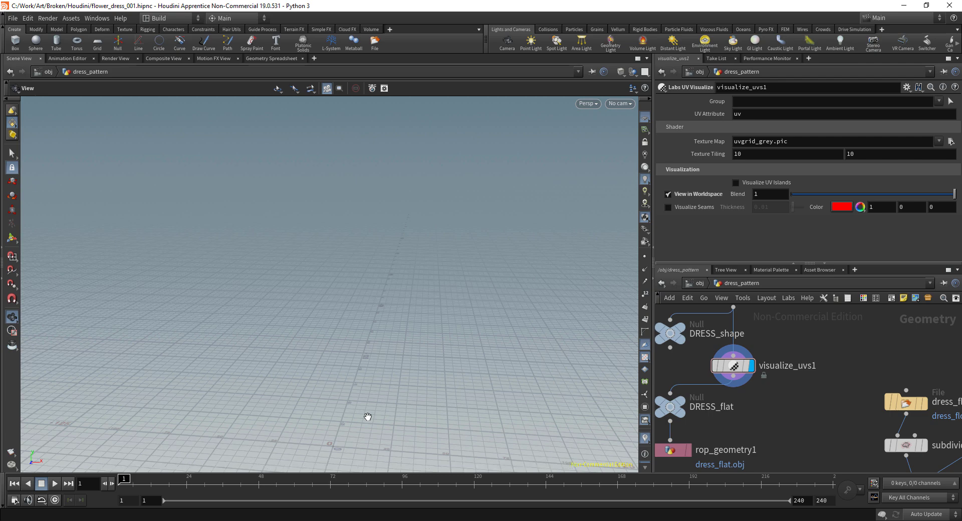
pyautogui.press('f')
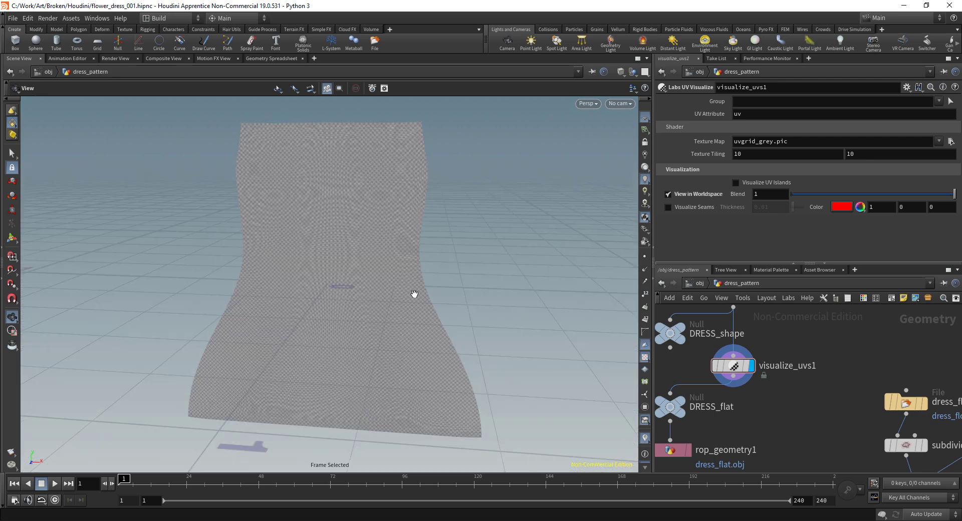
# Step: Inspect the flattened dress pattern and bring the rop_geometry1 node that writes dress_flat.obj into view in the network
pyautogui.moveTo(413, 294); pyautogui.dragTo(449, 351)
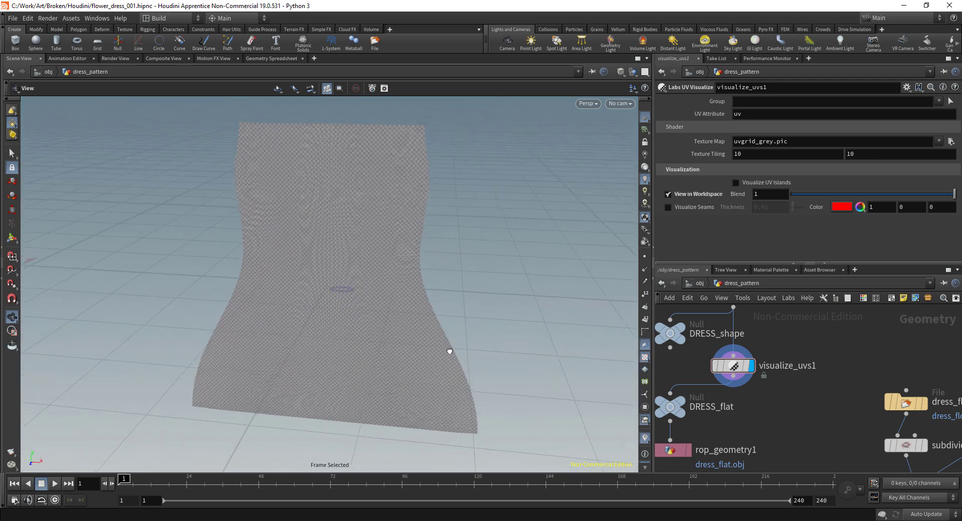
pyautogui.moveTo(825, 420); pyautogui.dragTo(842, 376, button='middle')
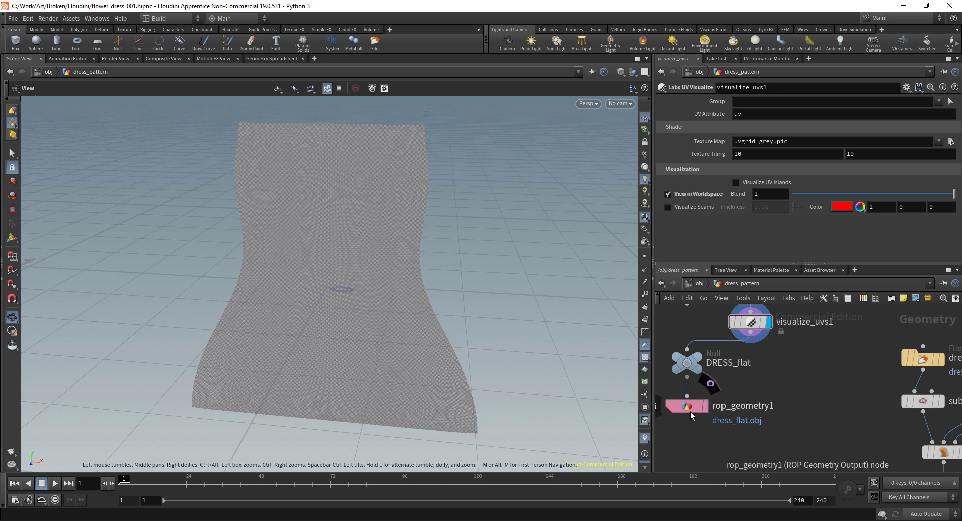
# Step: Switch to Maya, hide the skirt on the character and display the flat_pattern group framed in the viewport
pyautogui.hotkey('alt', 'Tab')
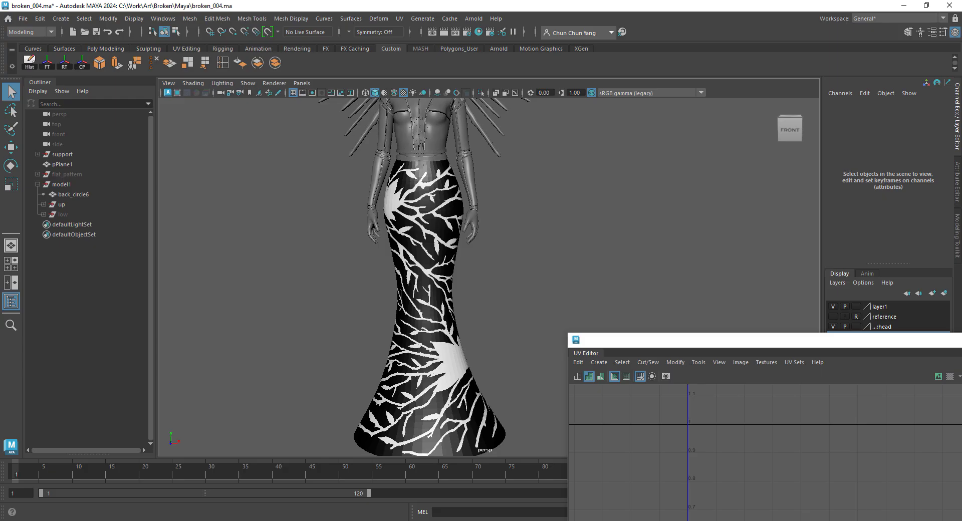
pyautogui.click(76, 175)
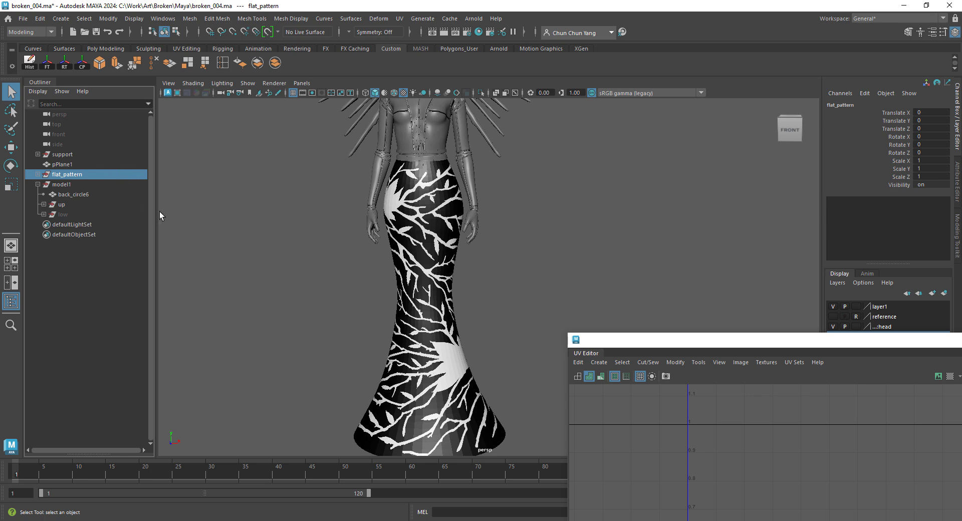
pyautogui.click(426, 318)
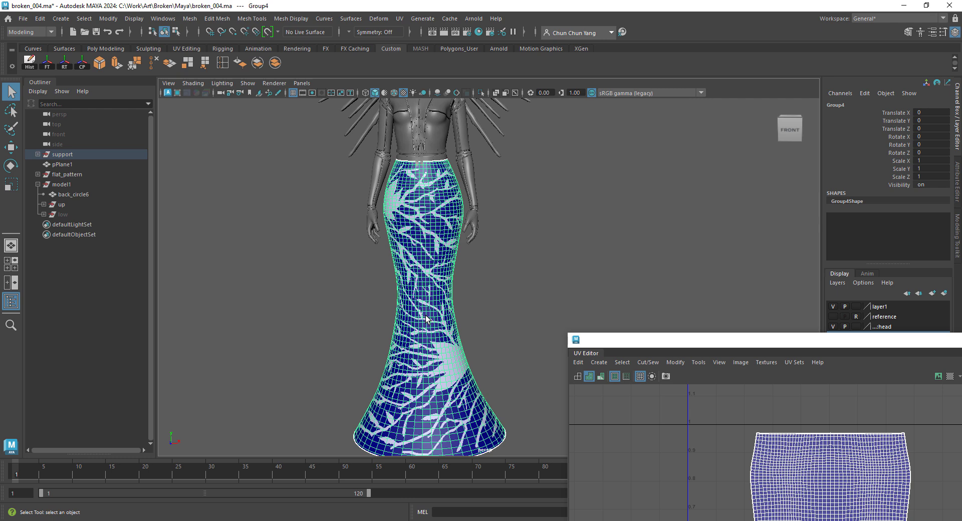
pyautogui.hotkey('ctrl', 'h')
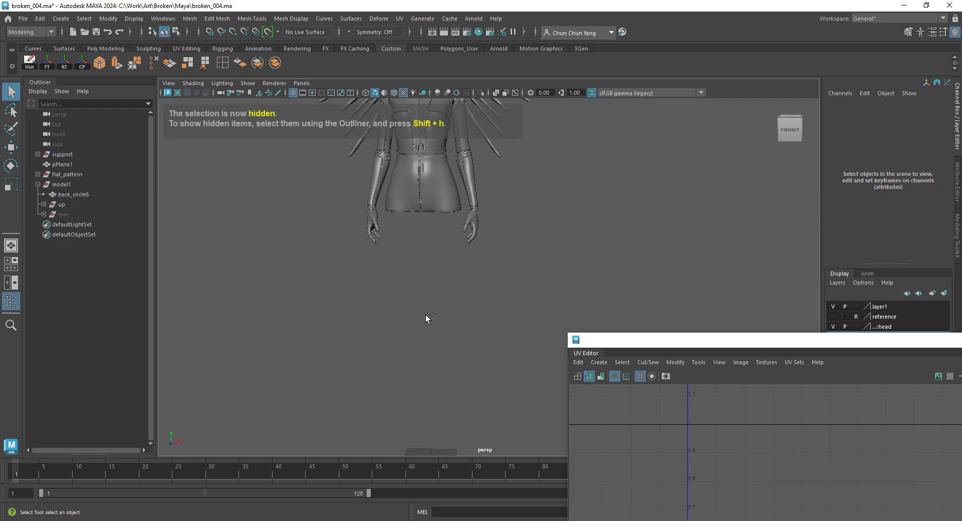
pyautogui.click(66, 174)
pyautogui.press('f')
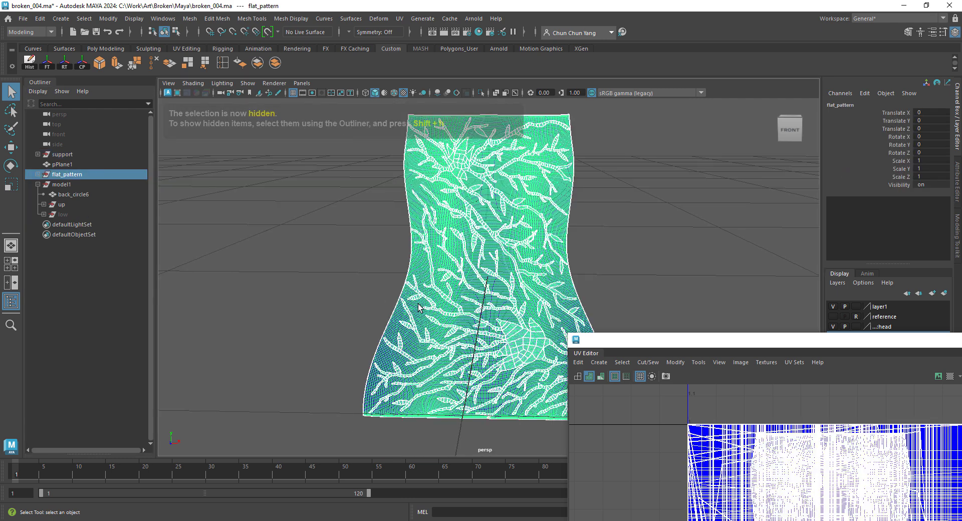
# Step: Compare the textured flat dress with its overlaid branch mesh, and hide polySurface31 inside the flat_pattern group
pyautogui.click(666, 221)
pyautogui.keyDown('alt'); pyautogui.moveTo(497, 273); pyautogui.dragTo(455, 313, button='middle'); pyautogui.keyUp('alt')
pyautogui.keyDown('alt'); pyautogui.moveTo(456, 312); pyautogui.dragTo(482, 255); pyautogui.keyUp('alt')
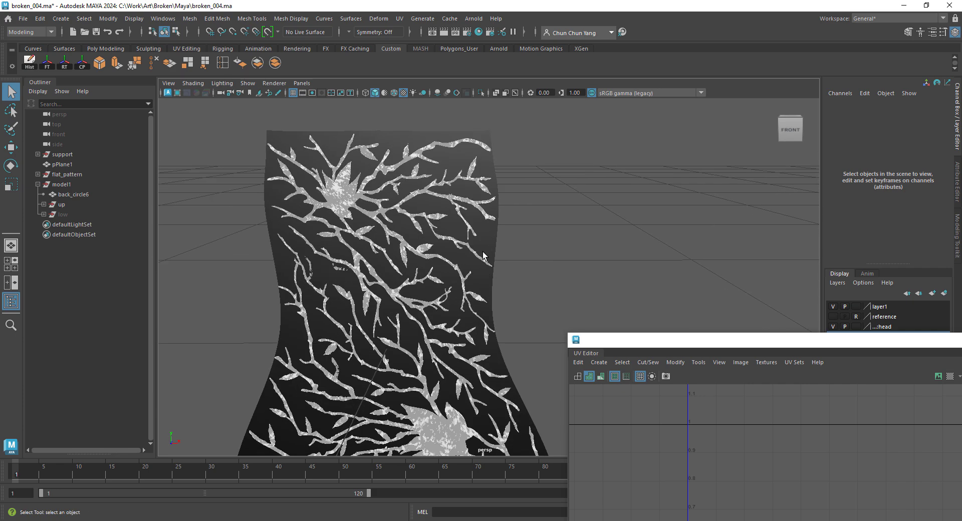
pyautogui.click(470, 230)
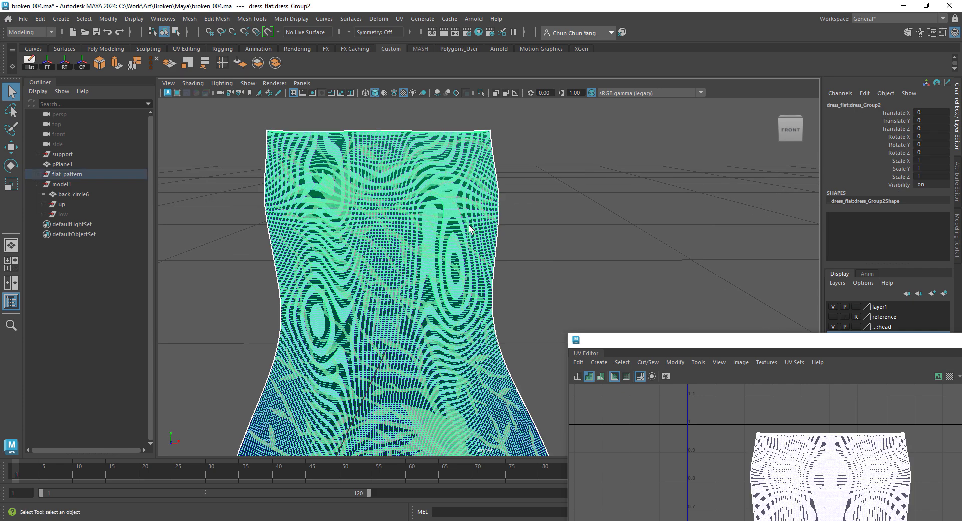
pyautogui.click(341, 200)
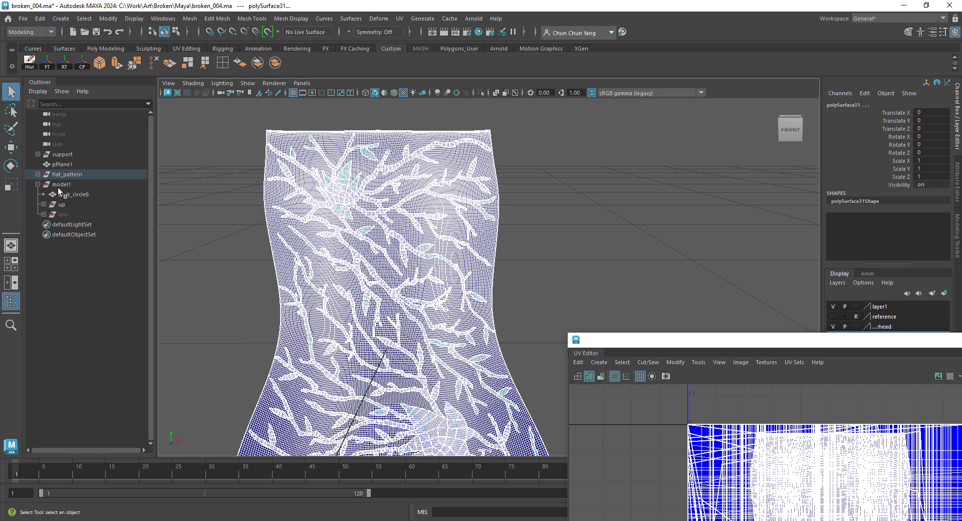
pyautogui.click(38, 174)
pyautogui.click(70, 186)
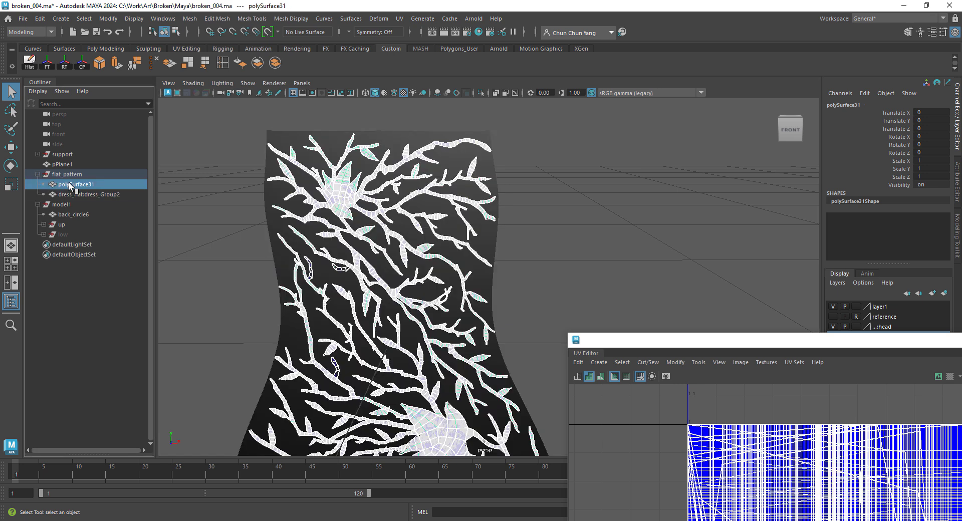
pyautogui.hotkey('ctrl', 'h')
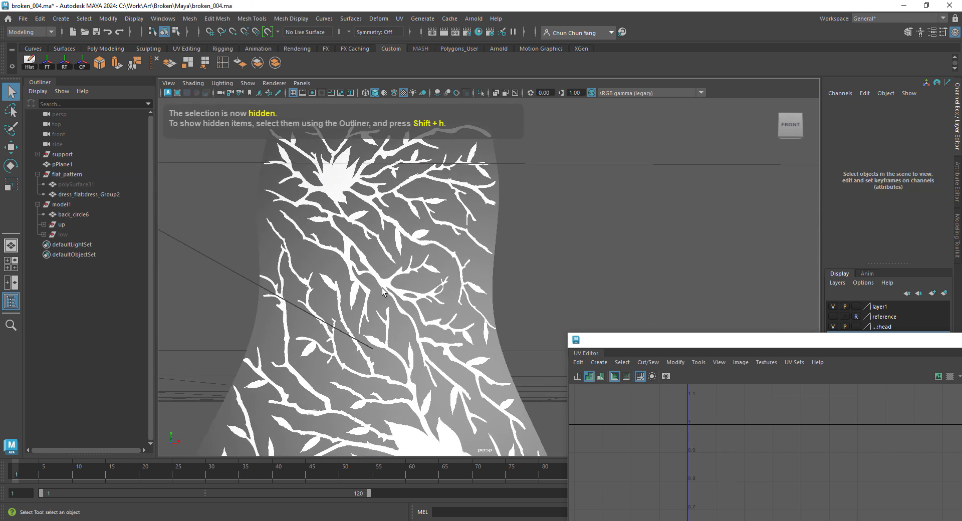
# Step: Review the branch texture on the whole flat dress, and select dress_flat:dress_Group2 briefly to check its wireframe
pyautogui.keyDown('alt'); pyautogui.moveTo(383, 292); pyautogui.dragTo(393, 317); pyautogui.keyUp('alt')
pyautogui.keyDown('alt'); pyautogui.moveTo(393, 316); pyautogui.dragTo(368, 301, button='right'); pyautogui.keyUp('alt')
pyautogui.keyDown('alt'); pyautogui.moveTo(417, 287); pyautogui.dragTo(437, 288); pyautogui.keyUp('alt')
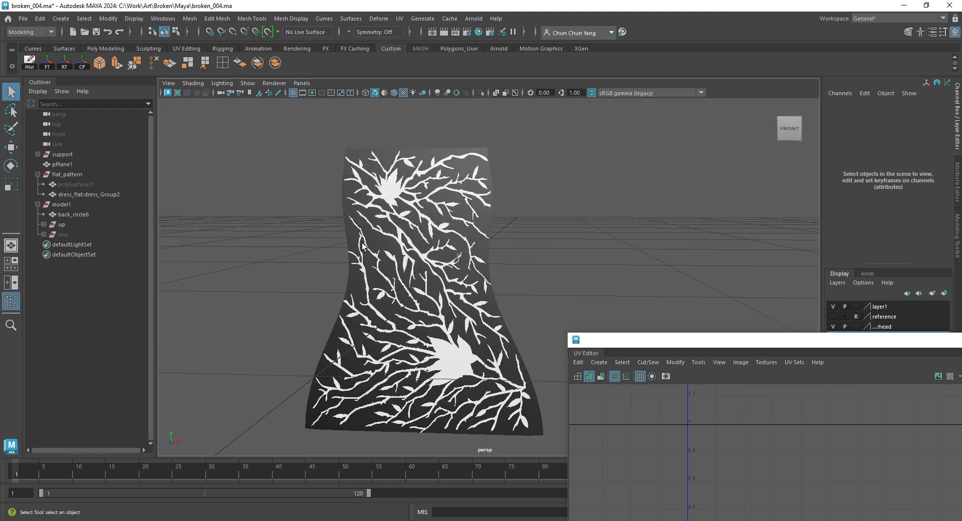
pyautogui.click(493, 202)
pyautogui.click(542, 244)
pyautogui.click(489, 233)
pyautogui.keyDown('alt'); pyautogui.moveTo(524, 246); pyautogui.dragTo(551, 253, button='right'); pyautogui.keyUp('alt')
pyautogui.keyDown('alt'); pyautogui.moveTo(551, 252); pyautogui.dragTo(551, 258); pyautogui.keyUp('alt')
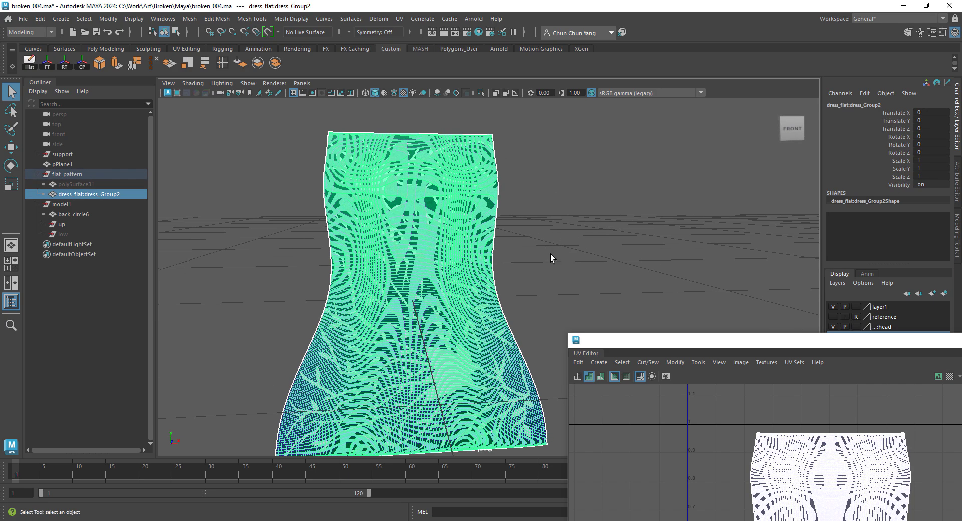
pyautogui.click(549, 258)
# Step: Examine the branch and leaf shapes of the texture on the deselected flat dress up close and as a whole
pyautogui.keyDown('alt'); pyautogui.moveTo(529, 268); pyautogui.dragTo(509, 273, button='right'); pyautogui.keyUp('alt')
pyautogui.keyDown('alt'); pyautogui.moveTo(534, 288); pyautogui.dragTo(532, 275, button='middle'); pyautogui.keyUp('alt')
pyautogui.keyDown('alt'); pyautogui.moveTo(525, 237); pyautogui.dragTo(511, 245); pyautogui.keyUp('alt')
pyautogui.keyDown('alt'); pyautogui.moveTo(511, 245); pyautogui.dragTo(523, 235, button='right'); pyautogui.keyUp('alt')
pyautogui.keyDown('alt'); pyautogui.moveTo(515, 203); pyautogui.dragTo(523, 231, button='middle'); pyautogui.keyUp('alt')
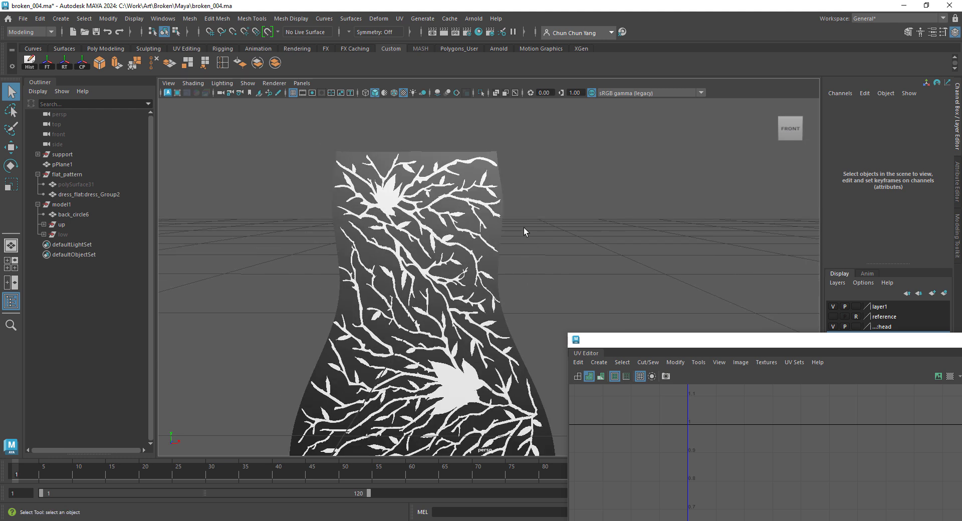
pyautogui.keyDown('alt'); pyautogui.moveTo(523, 232); pyautogui.dragTo(556, 235, button='right'); pyautogui.keyUp('alt')
pyautogui.moveTo(556, 235)
pyautogui.keyDown('alt'); pyautogui.mouseDown()
pyautogui.moveTo(591, 237)
pyautogui.moveTo(579, 235)
pyautogui.mouseUp(); pyautogui.keyUp('alt')
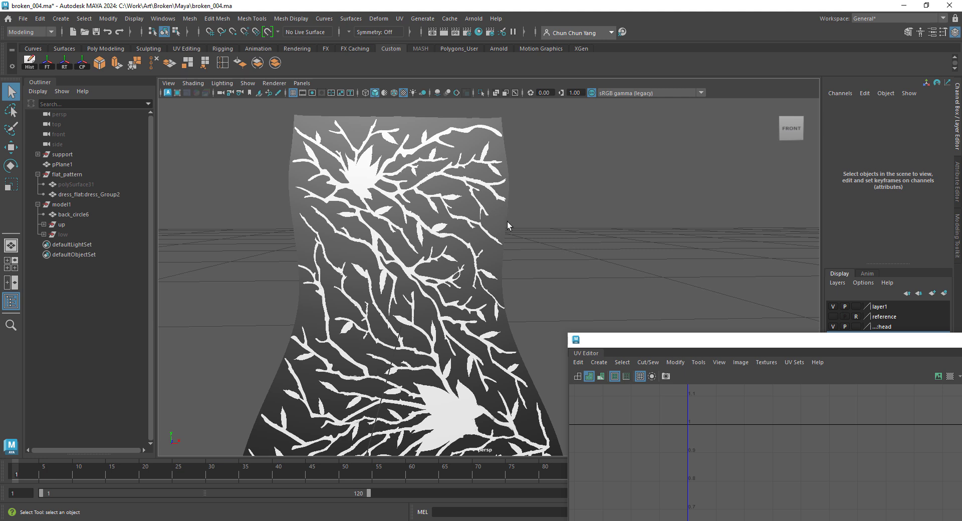
pyautogui.scroll(-2, 546, 232)
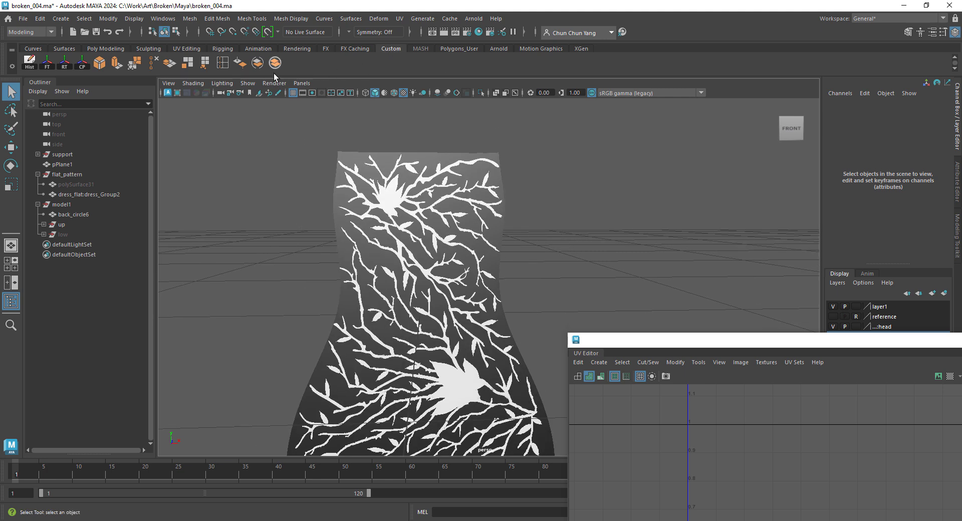
# Step: Move the UV Editor window clear of the display layers and the flat dress
pyautogui.moveTo(751, 369); pyautogui.dragTo(380, 448)
pyautogui.scroll(-2, 579, 324)
pyautogui.keyDown('alt'); pyautogui.moveTo(579, 324); pyautogui.dragTo(605, 329); pyautogui.keyUp('alt')
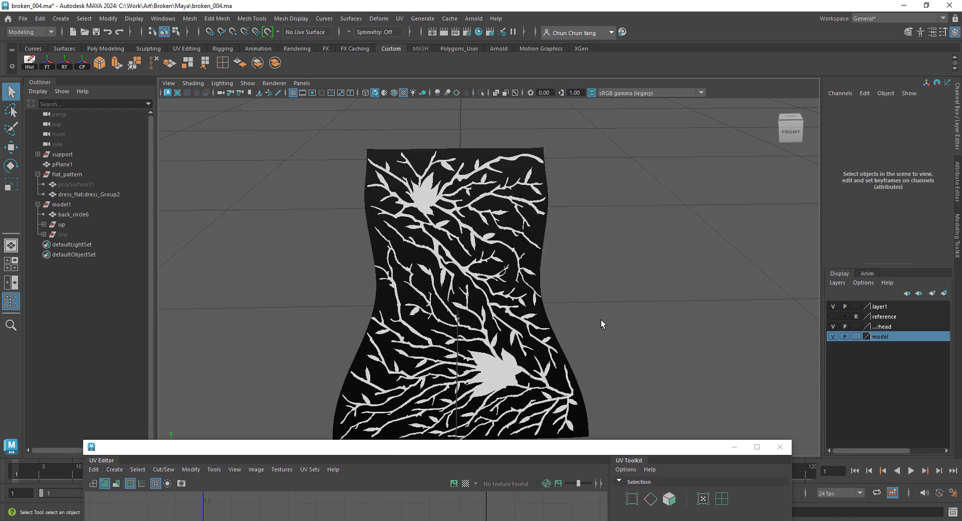
pyautogui.moveTo(658, 447); pyautogui.dragTo(632, 433)
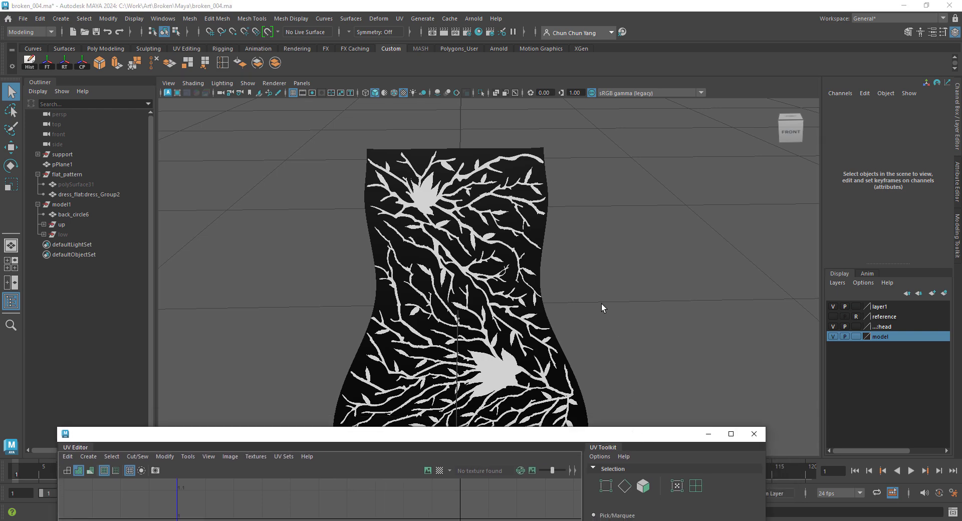
# Step: Display the Modeling Toolkit and make the flat dress mesh dress_flat:dress_Group2 a live surface
pyautogui.keyDown('alt'); pyautogui.moveTo(601, 304); pyautogui.dragTo(666, 316, button='right'); pyautogui.keyUp('alt')
pyautogui.keyDown('alt'); pyautogui.moveTo(666, 315); pyautogui.dragTo(631, 367, button='middle'); pyautogui.keyUp('alt')
pyautogui.click(503, 172)
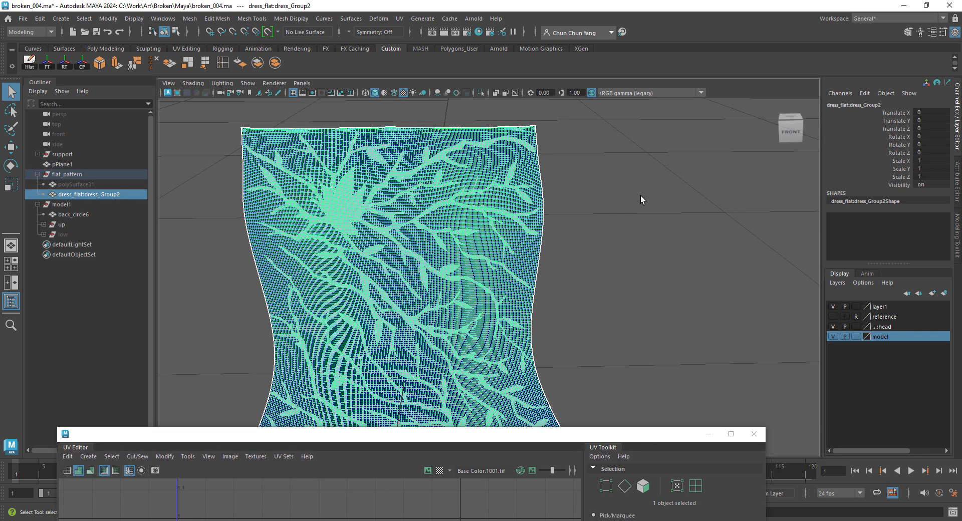
pyautogui.click(959, 176)
pyautogui.click(958, 245)
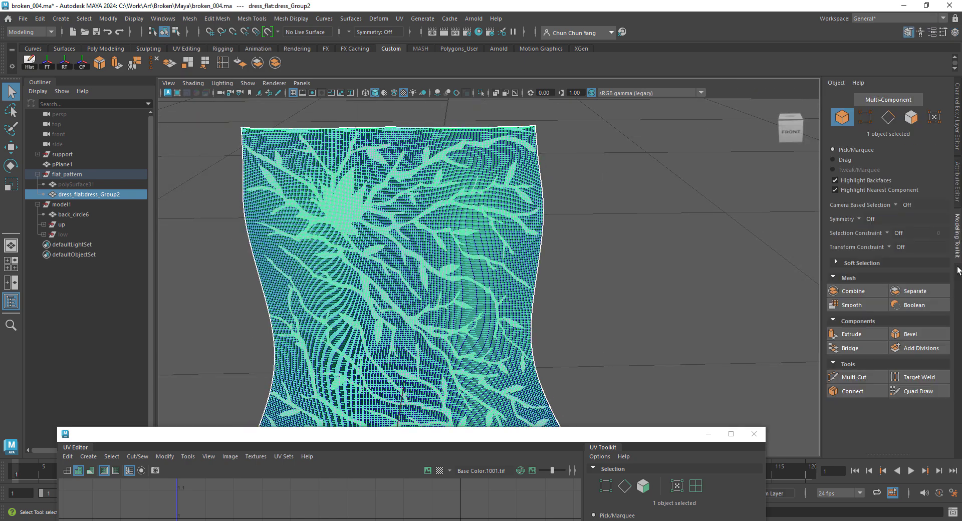
pyautogui.keyDown('alt'); pyautogui.moveTo(652, 320); pyautogui.dragTo(589, 259); pyautogui.keyUp('alt')
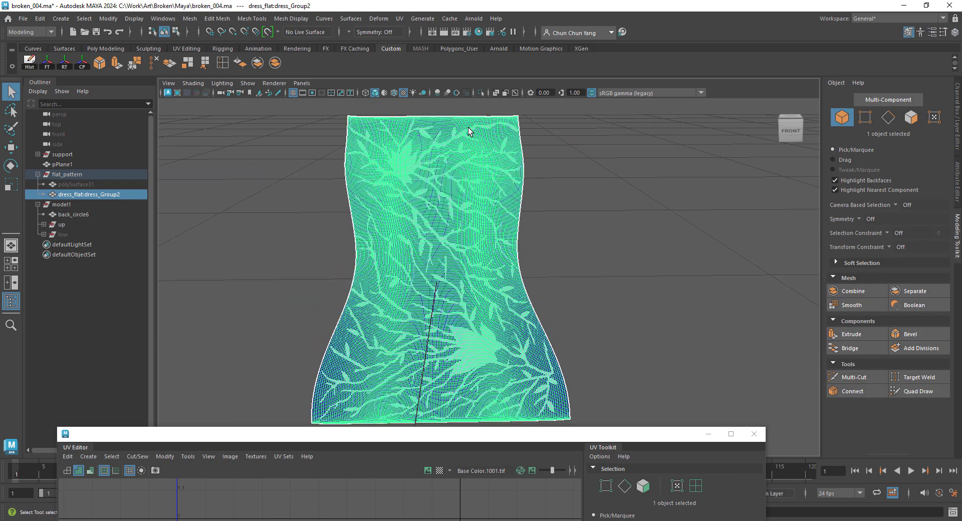
pyautogui.click(268, 31)
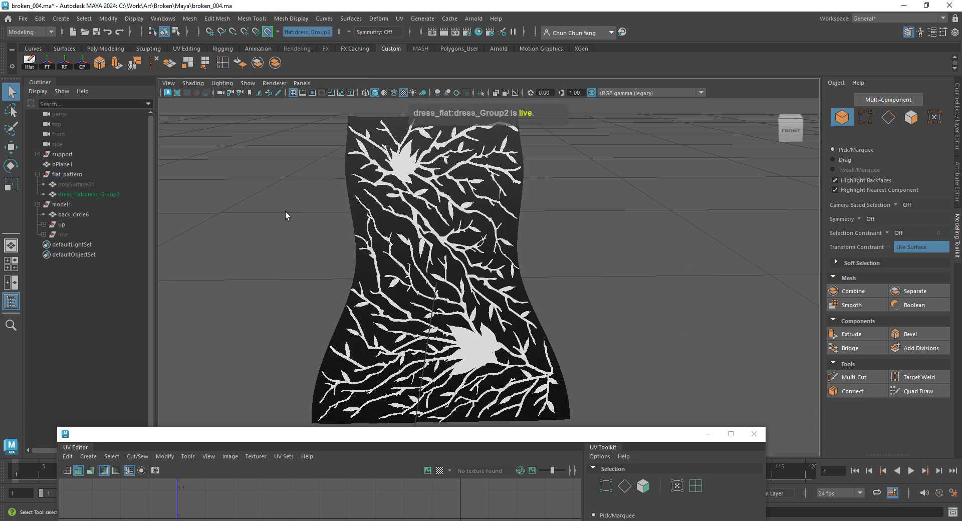
# Step: Unhide the branch mesh polySurface31 over the live flat dress and deselect it
pyautogui.click(76, 184)
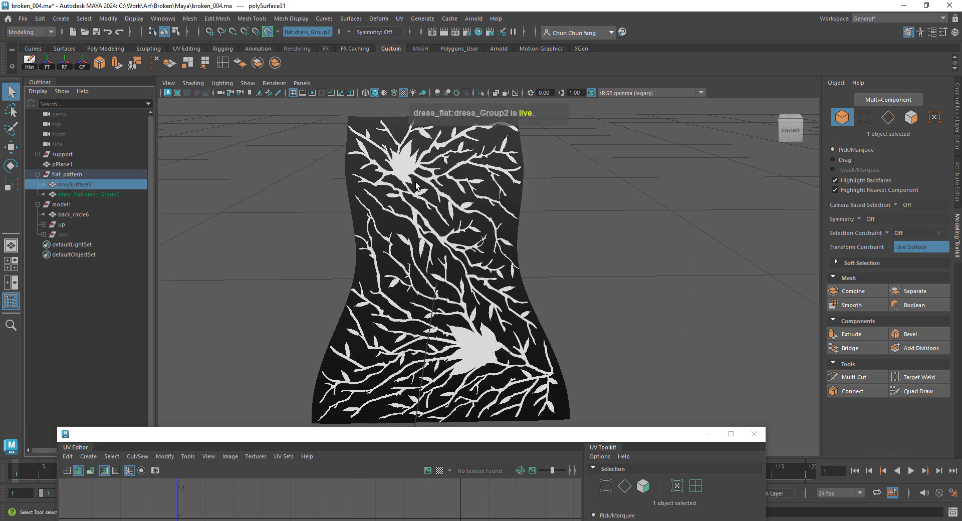
pyautogui.click(671, 204)
pyautogui.keyDown('alt'); pyautogui.moveTo(523, 198); pyautogui.dragTo(567, 237, button='middle'); pyautogui.keyUp('alt')
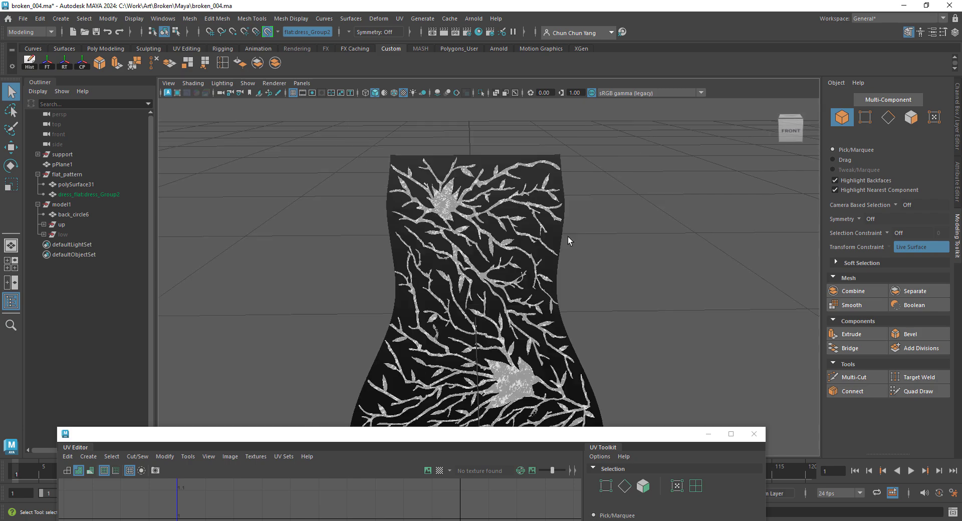
# Step: Select the branch mesh polySurface31 and activate Quad Draw on it
pyautogui.scroll(3, 566, 236)
pyautogui.click(429, 173)
pyautogui.click(923, 392)
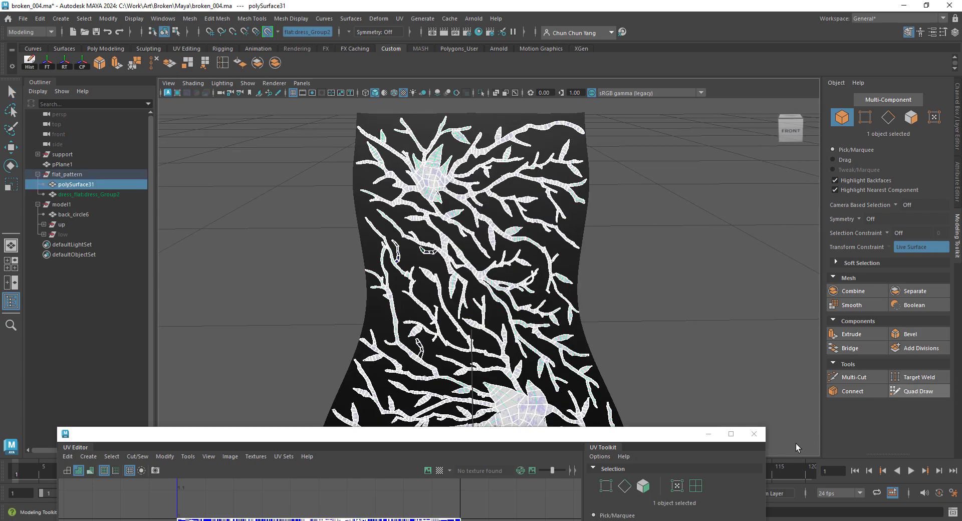
pyautogui.click(916, 391)
# Step: Examine the quads traced along the branches, leaves and flower shapes from waist to hem, and leave Quad Draw
pyautogui.scroll(6, 557, 253)
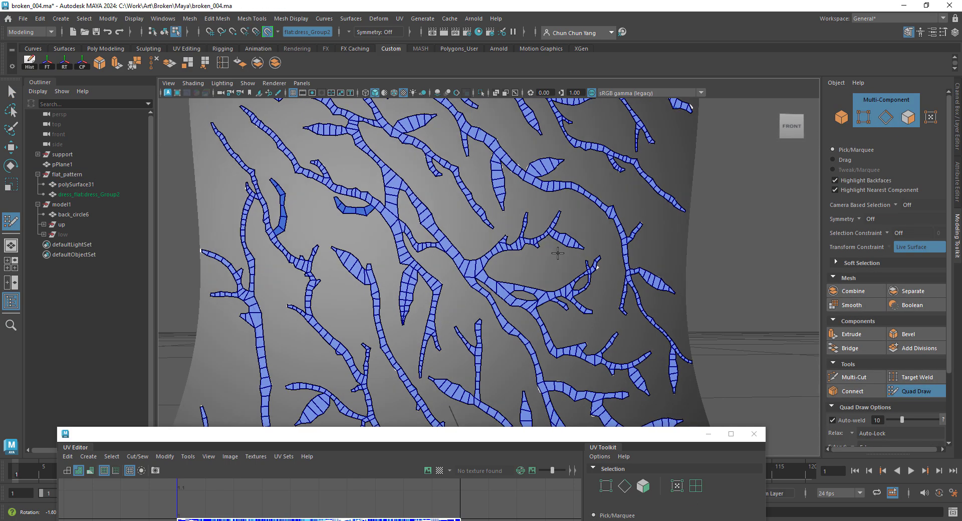
pyautogui.keyDown('alt'); pyautogui.moveTo(601, 338); pyautogui.dragTo(396, 291, button='right'); pyautogui.keyUp('alt')
pyautogui.keyDown('alt'); pyautogui.moveTo(629, 365); pyautogui.dragTo(616, 355, button='middle'); pyautogui.keyUp('alt')
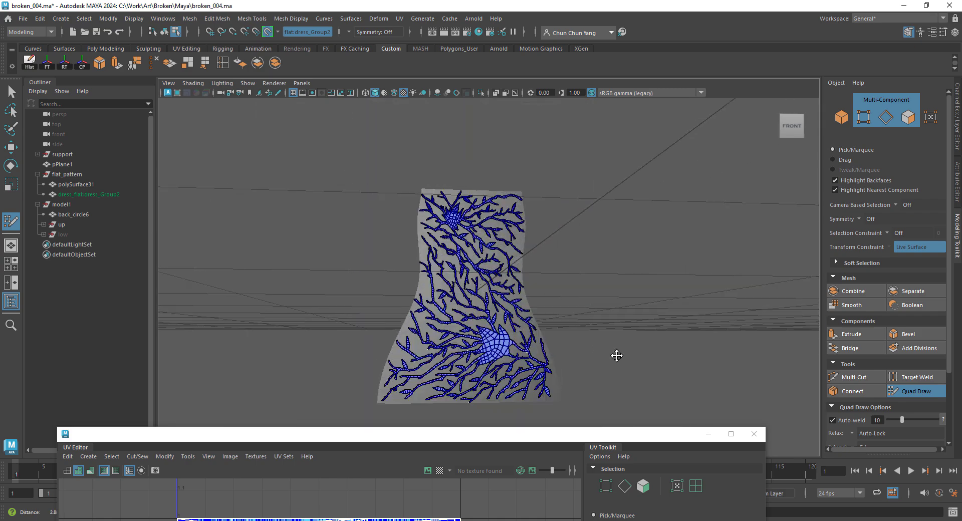
pyautogui.scroll(5, 617, 355)
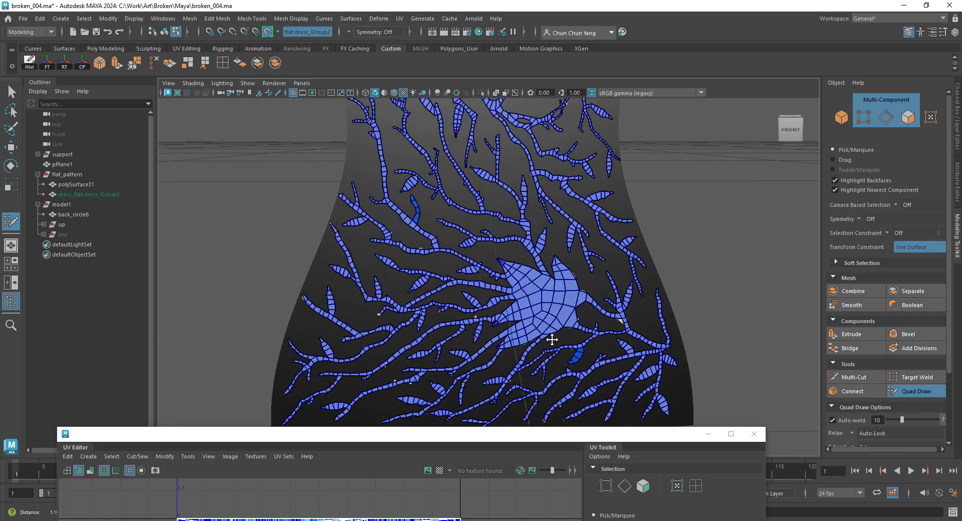
pyautogui.scroll(-5, 551, 340)
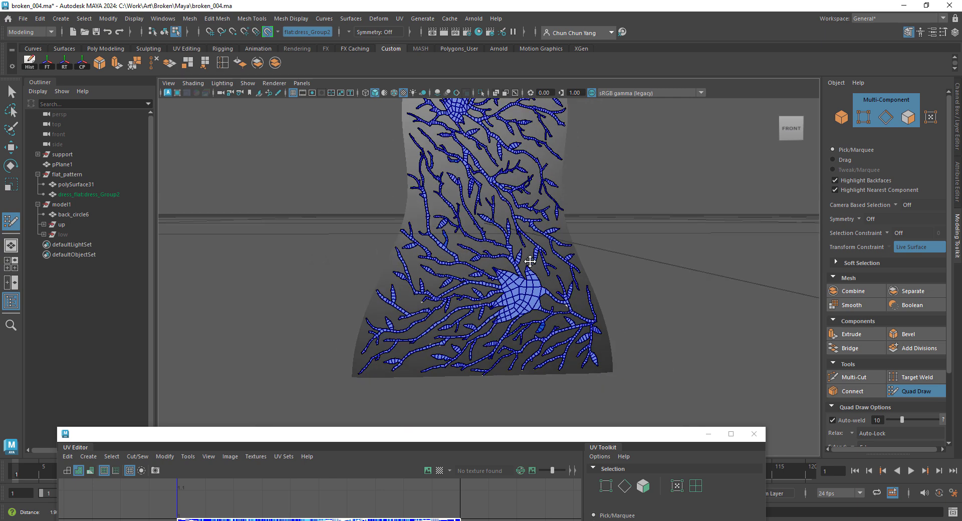
pyautogui.scroll(5, 530, 260)
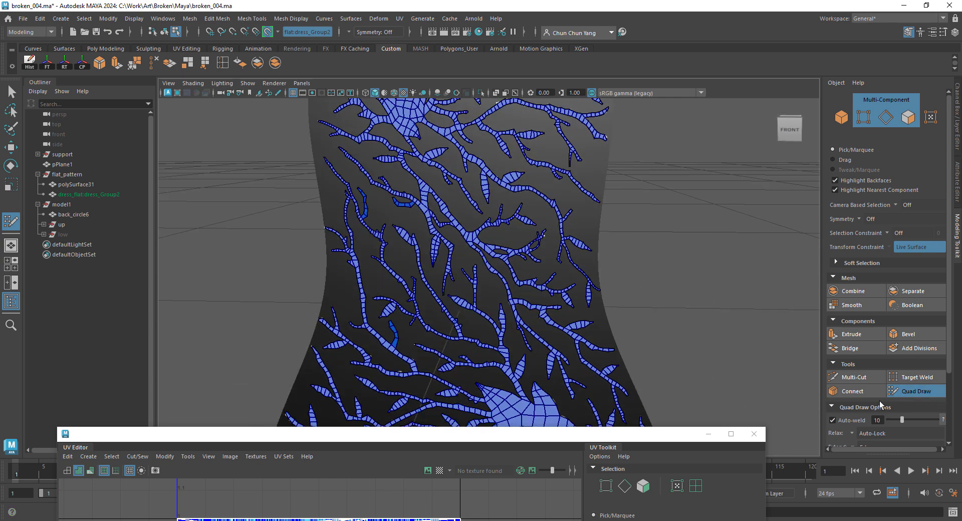
pyautogui.click(932, 391)
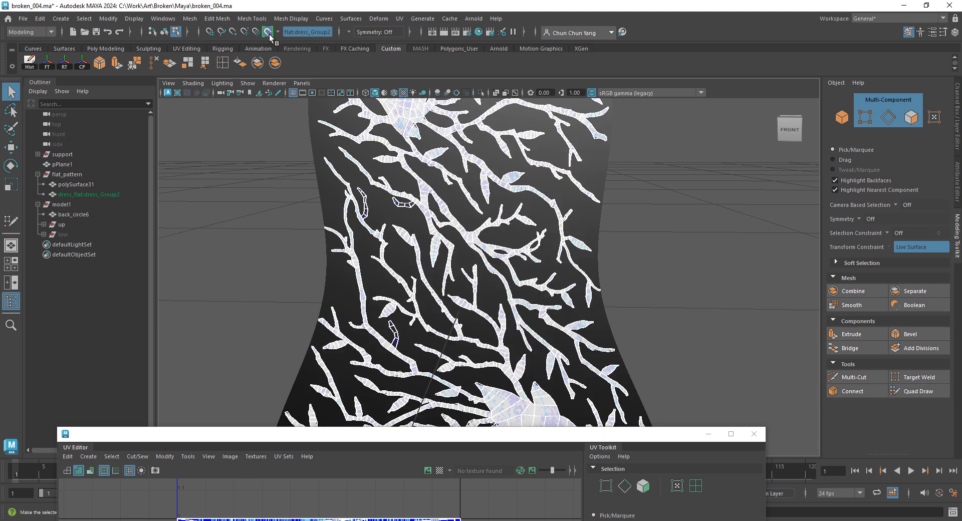
# Step: Turn off the live surface, hide the flat dress mesh dress_flat:dress_Group2 and select the branch mesh polySurface31
pyautogui.rightClick(370, 116)
pyautogui.click(421, 103)
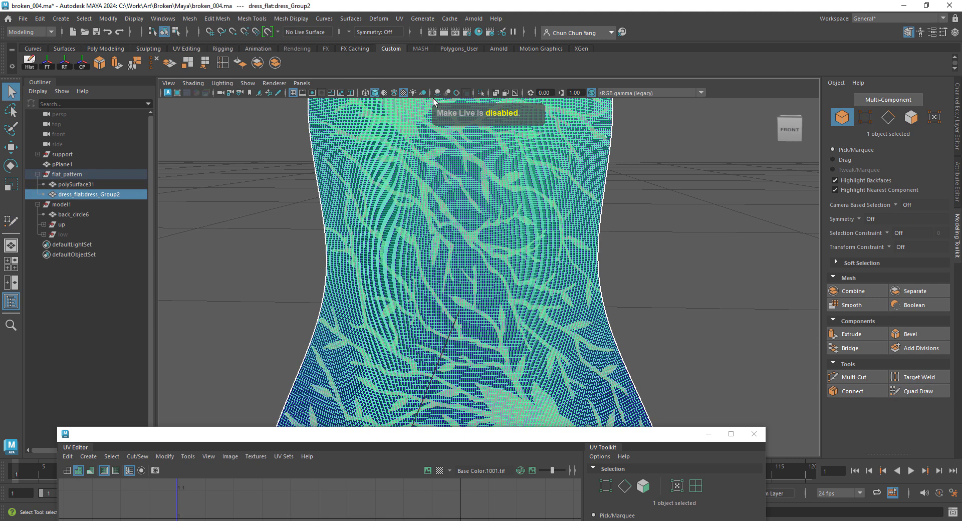
pyautogui.hotkey('ctrl', 'h')
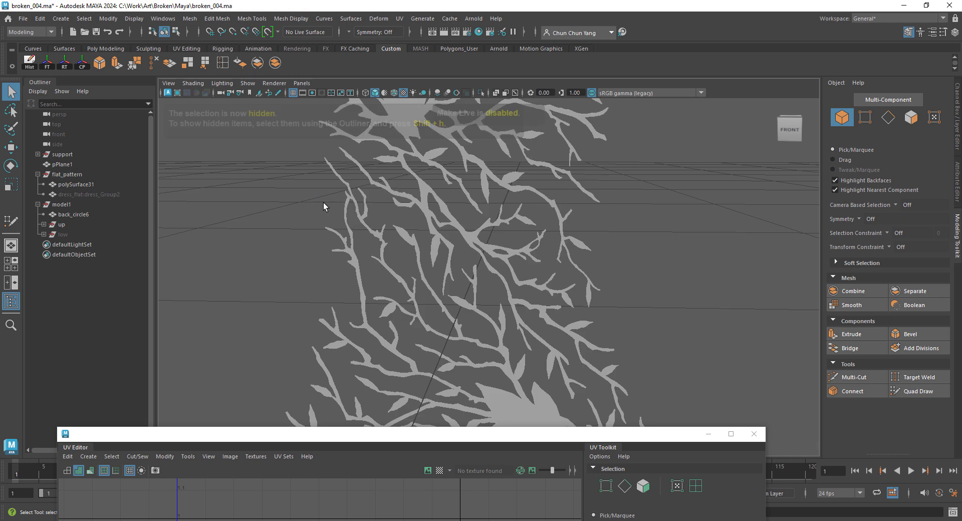
pyautogui.click(462, 303)
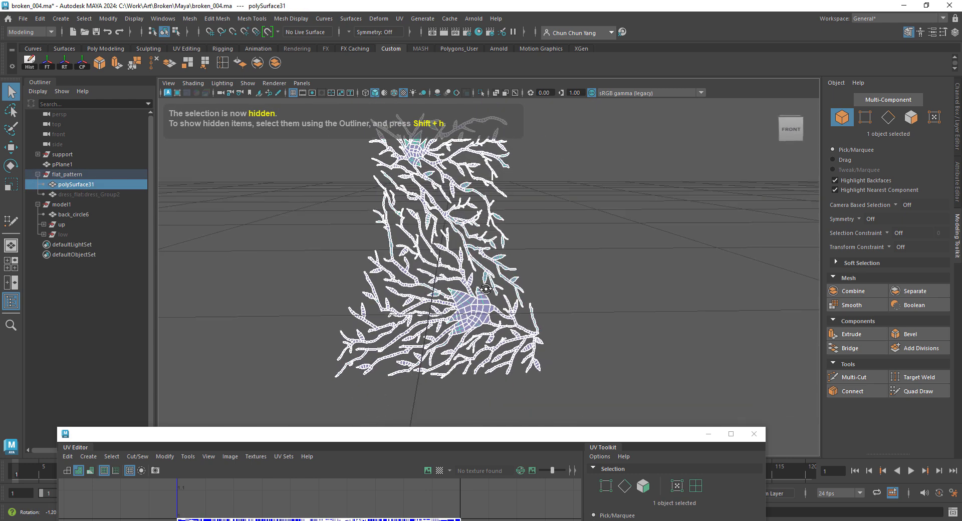
# Step: Bring the UV Editor with polySurface31's UVs into view, close it and switch to the dress_pattern network in Houdini
pyautogui.keyDown('alt'); pyautogui.moveTo(485, 289); pyautogui.dragTo(633, 277); pyautogui.keyUp('alt')
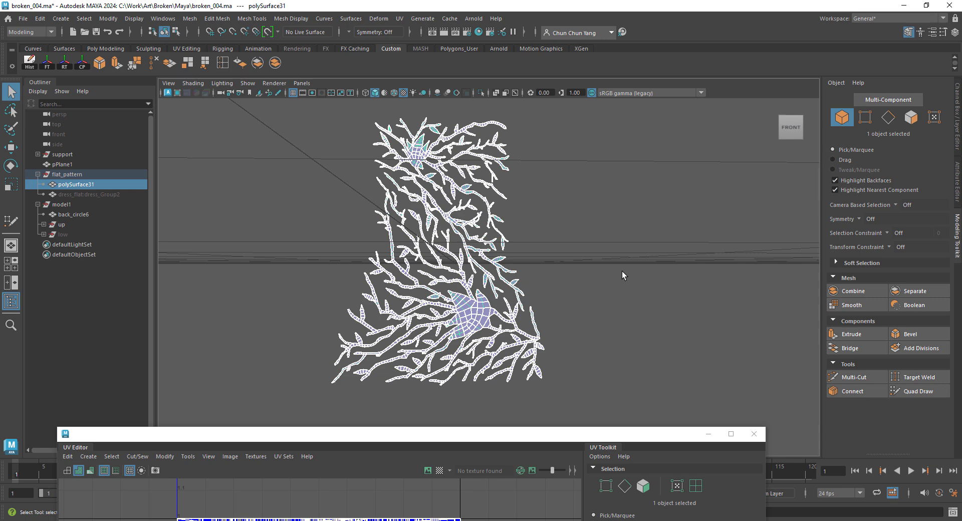
pyautogui.moveTo(526, 434); pyautogui.dragTo(519, 291)
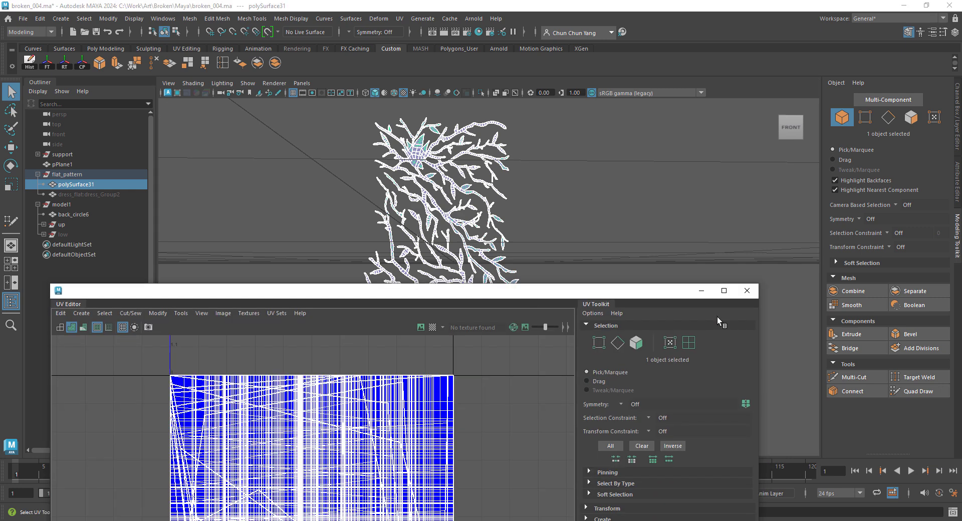
pyautogui.click(753, 290)
pyautogui.click(710, 214)
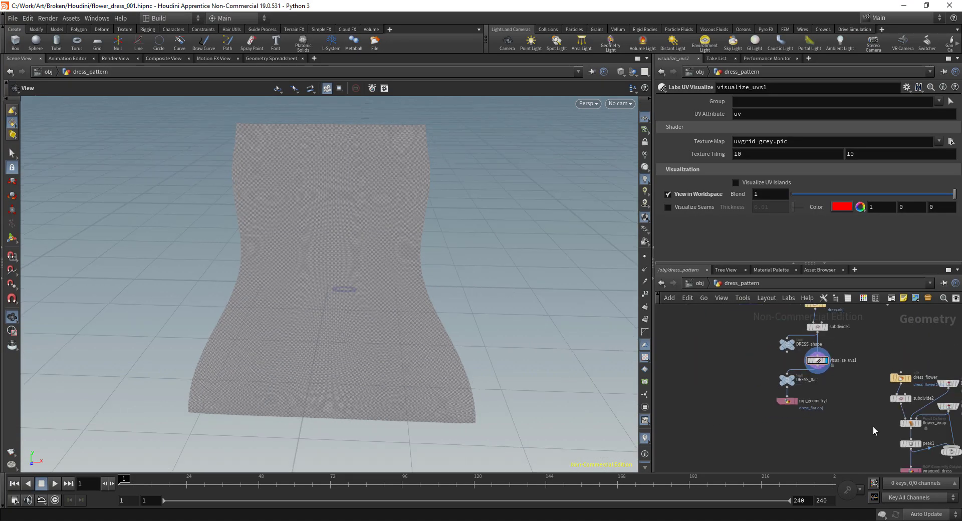
# Step: Display the flower_wrap Point Deform node and frame the branch mesh wrapped around the dress form
pyautogui.moveTo(873, 430); pyautogui.dragTo(746, 350, button='middle')
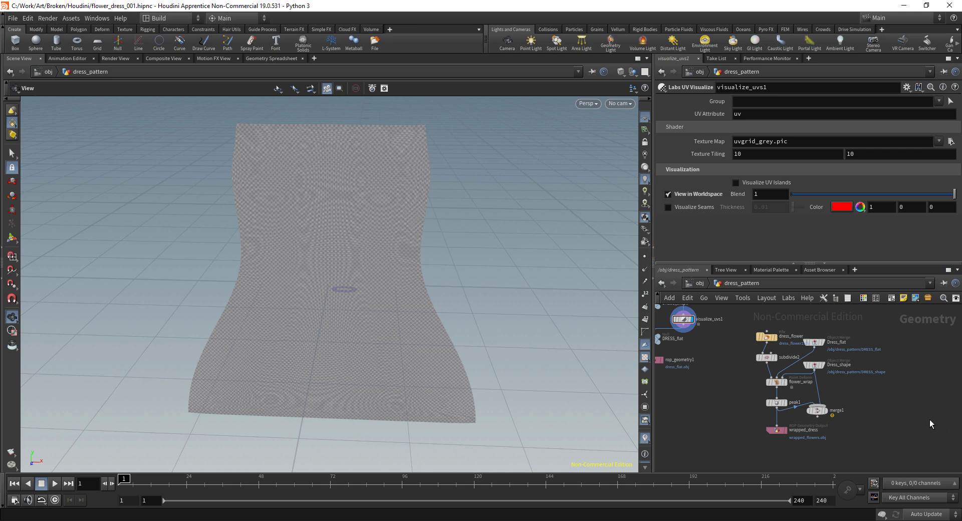
pyautogui.scroll(5, 885, 371)
pyautogui.moveTo(698, 393)
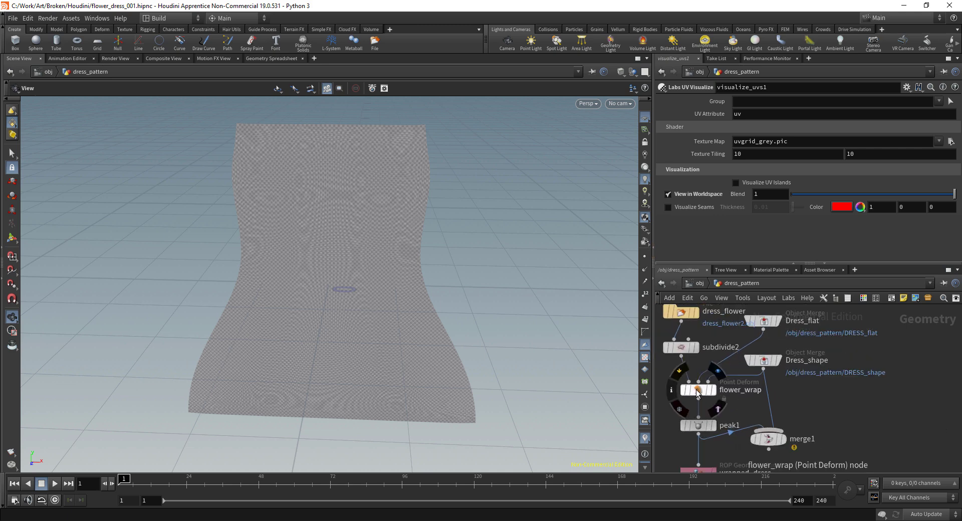
pyautogui.click(713, 391)
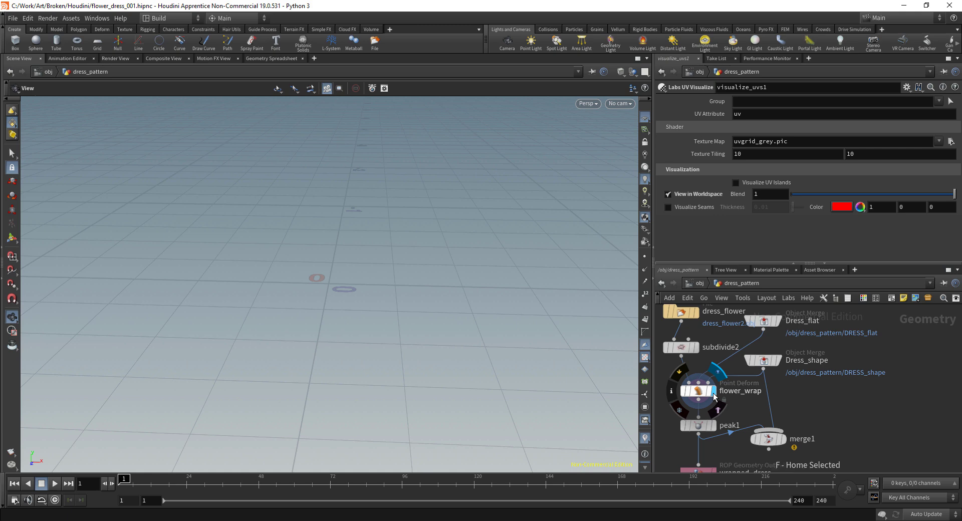
pyautogui.press('h')
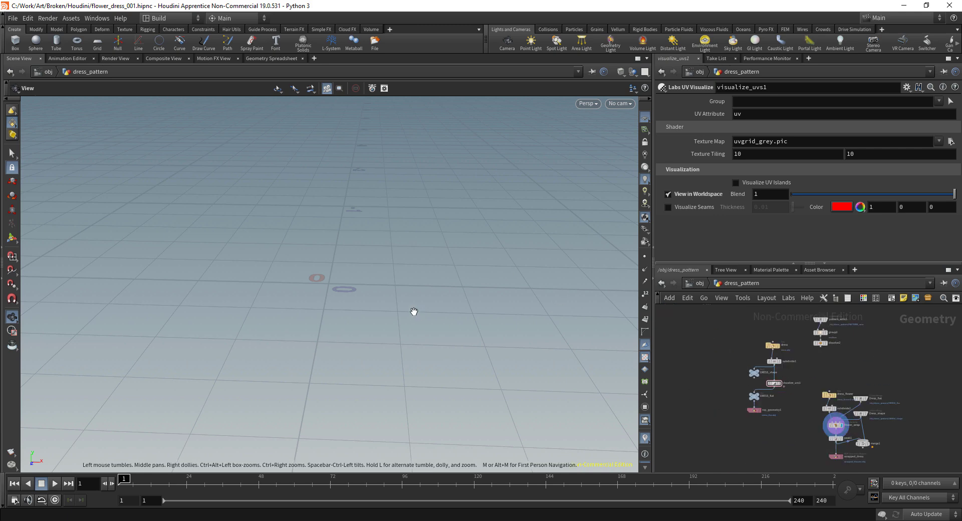
pyautogui.press('h')
pyautogui.moveTo(450, 344); pyautogui.dragTo(448, 339)
pyautogui.moveTo(798, 426); pyautogui.dragTo(742, 423, button='middle')
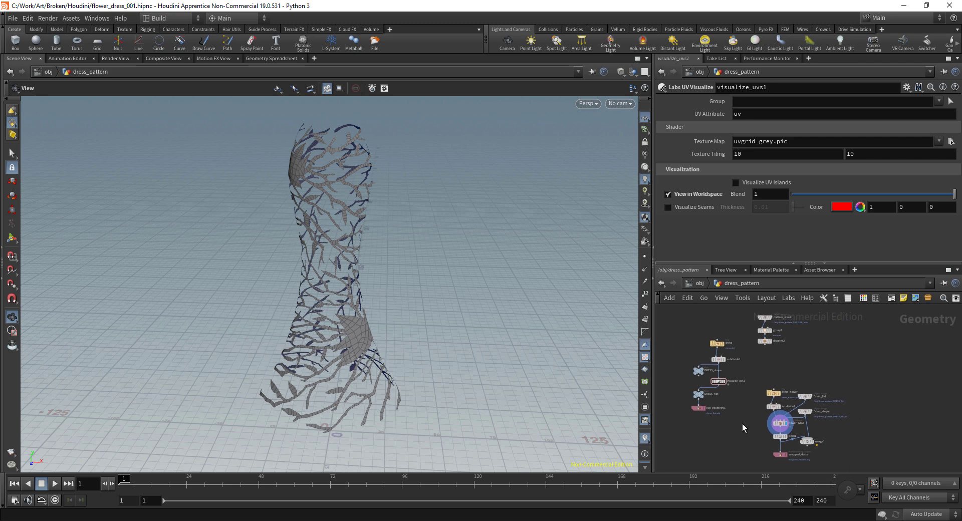
# Step: Display and frame the Dress_flat object merge, and trace its connection into flower_wrap
pyautogui.scroll(5, 793, 415)
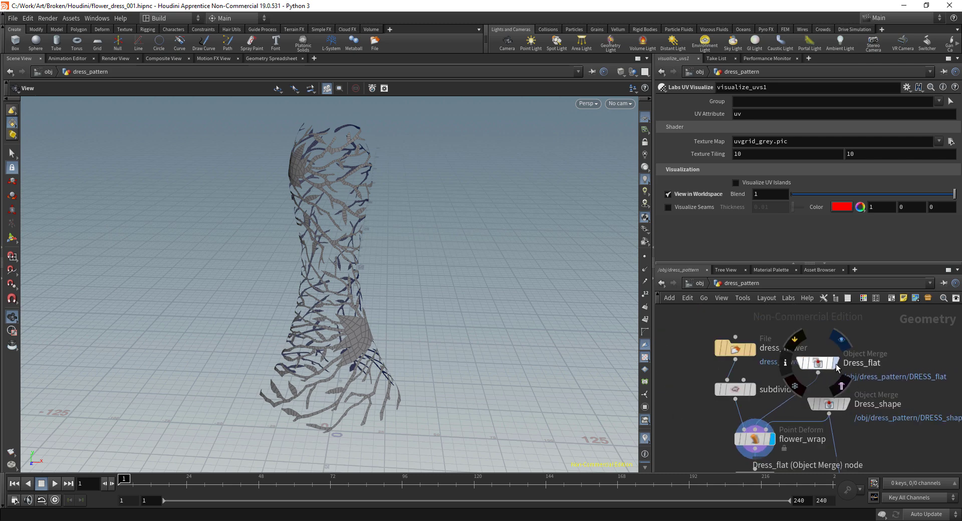
pyautogui.click(837, 365)
pyautogui.press('f')
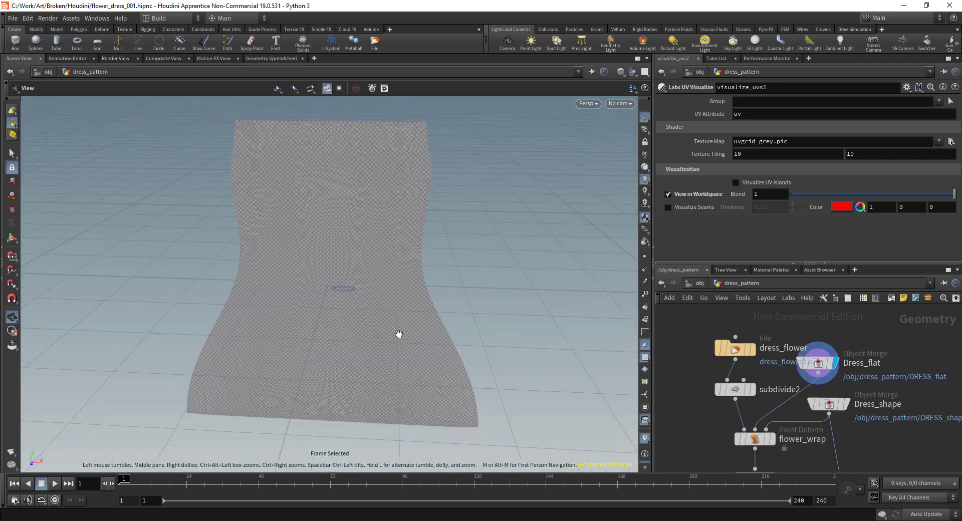
pyautogui.moveTo(393, 383); pyautogui.dragTo(366, 359)
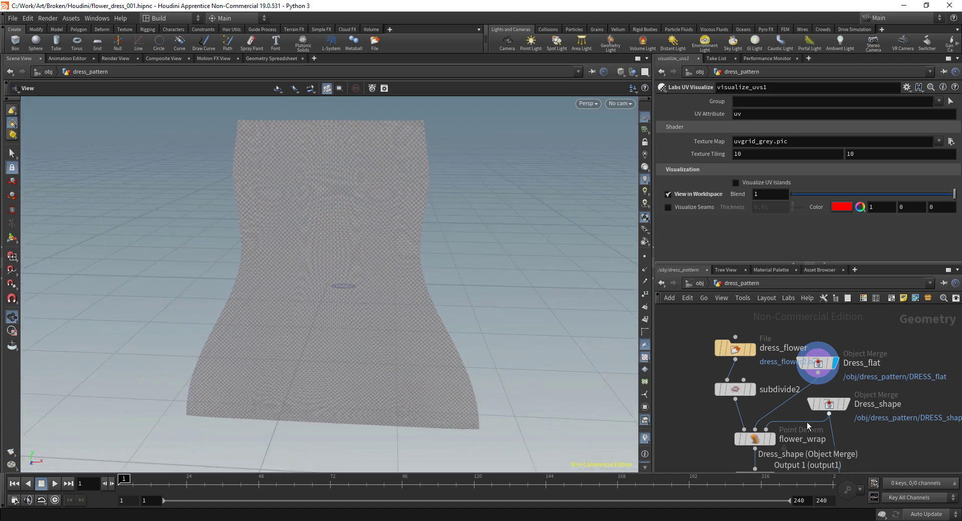
pyautogui.moveTo(818, 363)
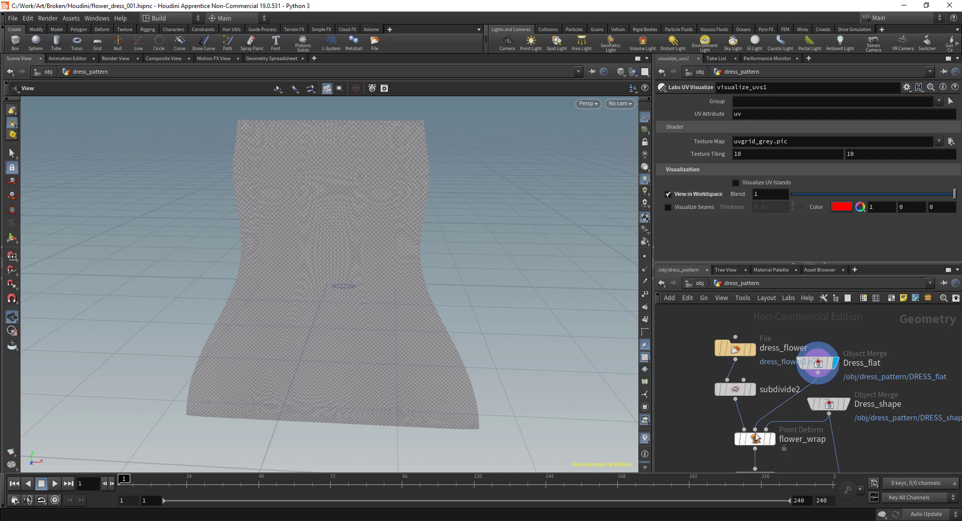
pyautogui.moveTo(755, 432)
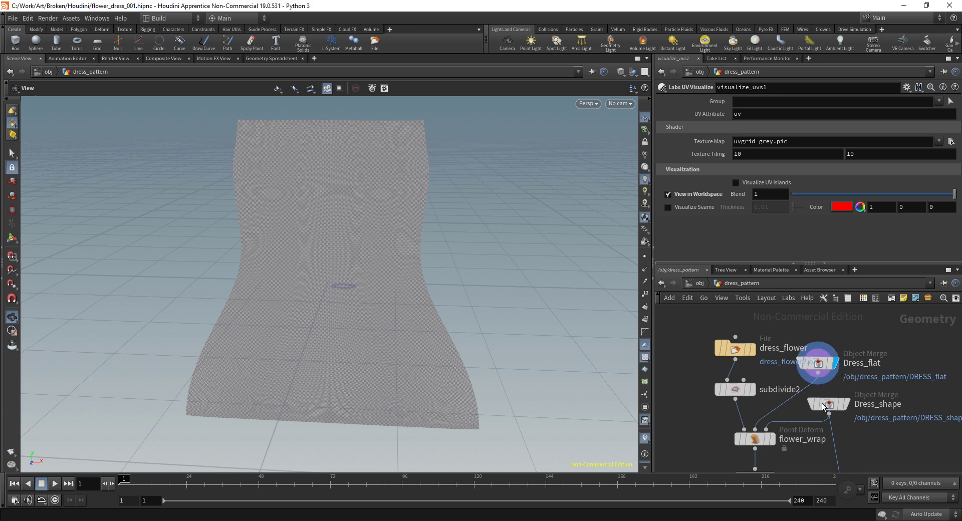
# Step: Display and frame the Dress_shape object merge and view the 3D dress form with its UV grid up close
pyautogui.moveTo(831, 405)
pyautogui.click(849, 383)
pyautogui.press('f')
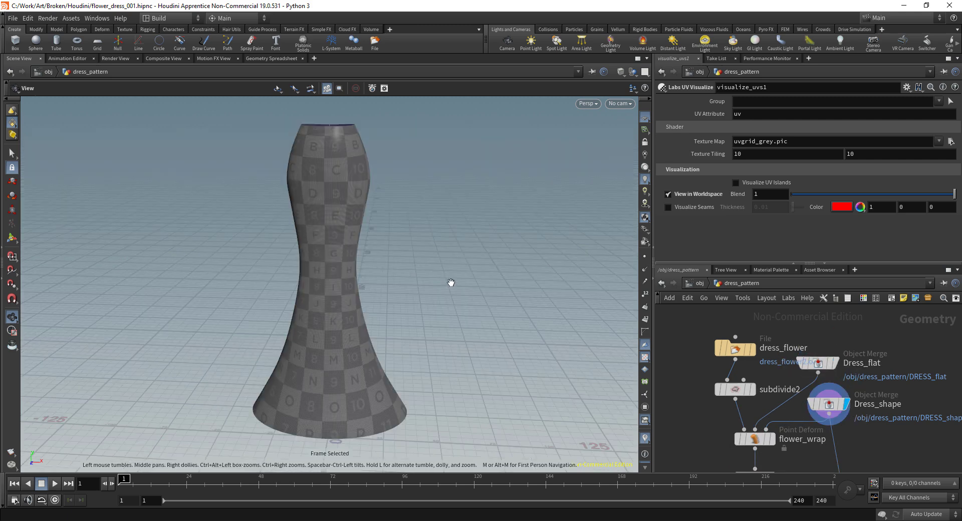
pyautogui.moveTo(391, 270); pyautogui.dragTo(325, 216)
pyautogui.moveTo(326, 217); pyautogui.dragTo(470, 300, button='right')
pyautogui.moveTo(364, 220); pyautogui.dragTo(394, 261, button='right')
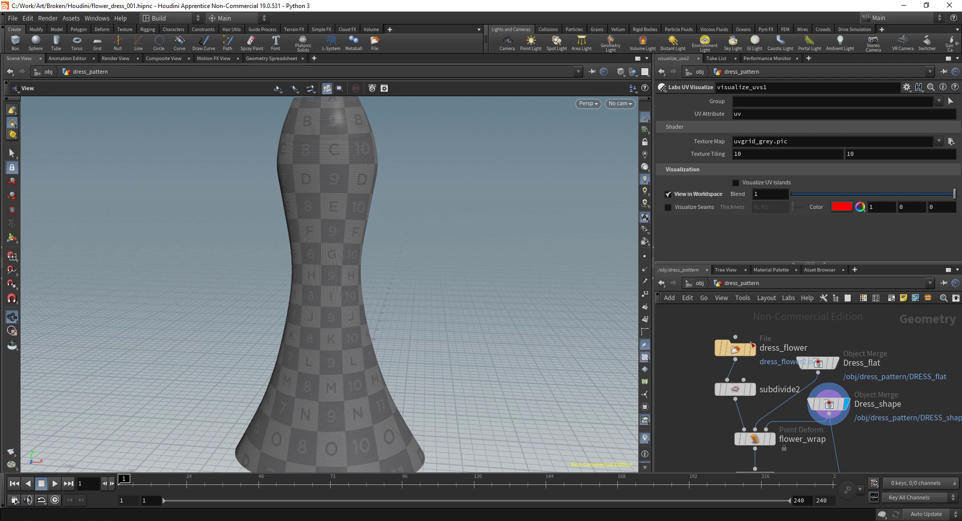
# Step: Select and display the dress_flower file node, and examine the quads of the imported flat branch mesh up close
pyautogui.click(734, 349)
pyautogui.click(752, 349)
pyautogui.press('f')
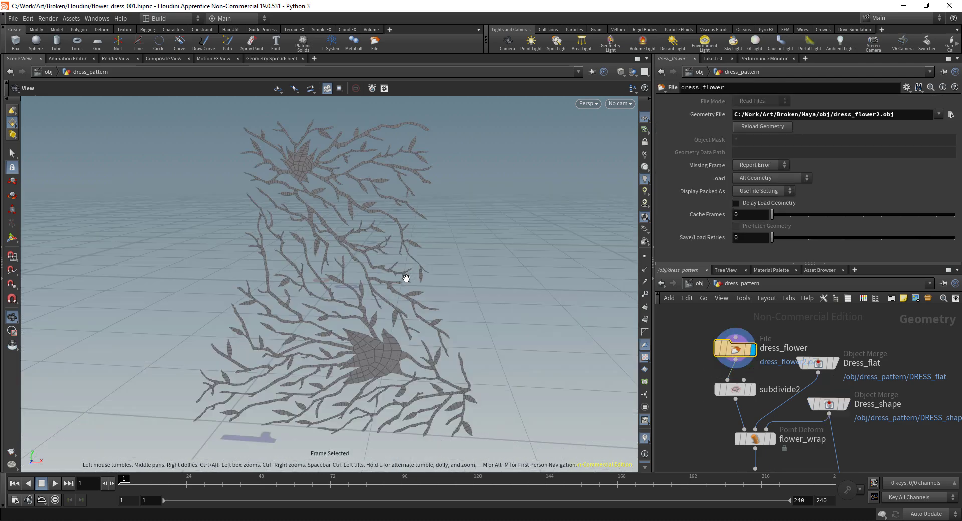
pyautogui.moveTo(335, 314); pyautogui.dragTo(347, 330)
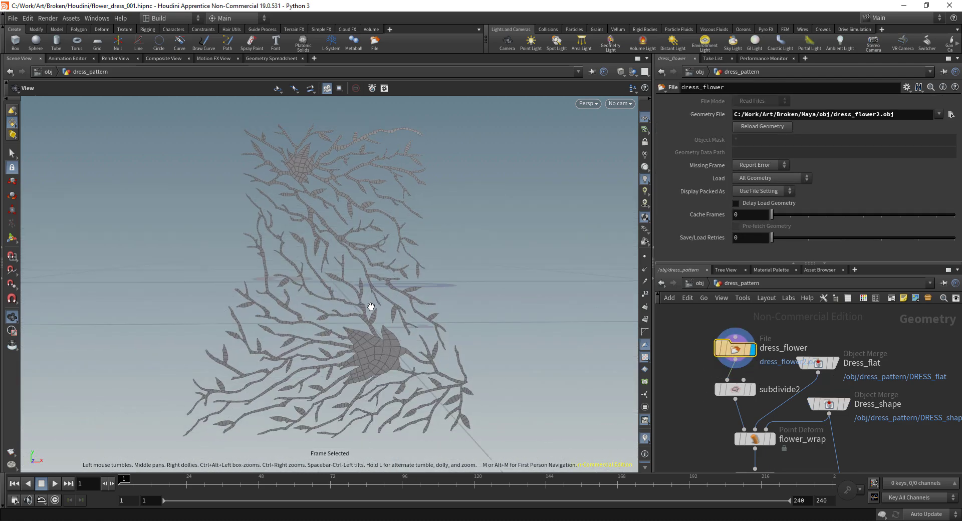
pyautogui.moveTo(344, 322); pyautogui.dragTo(418, 252, button='right')
pyautogui.moveTo(398, 232); pyautogui.dragTo(524, 254)
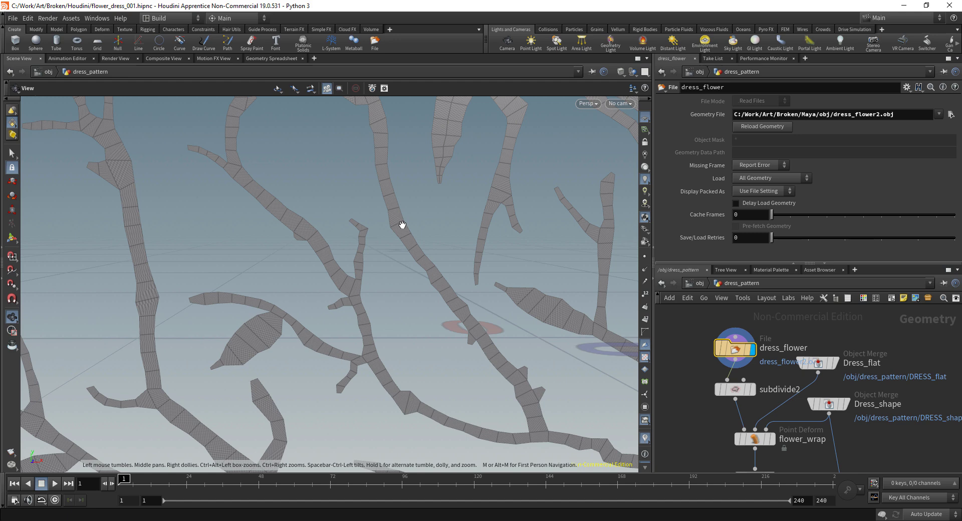
# Step: Display Dress_shape again and inspect its mesh density up close on the upper part of the dress
pyautogui.click(848, 405)
pyautogui.press('f')
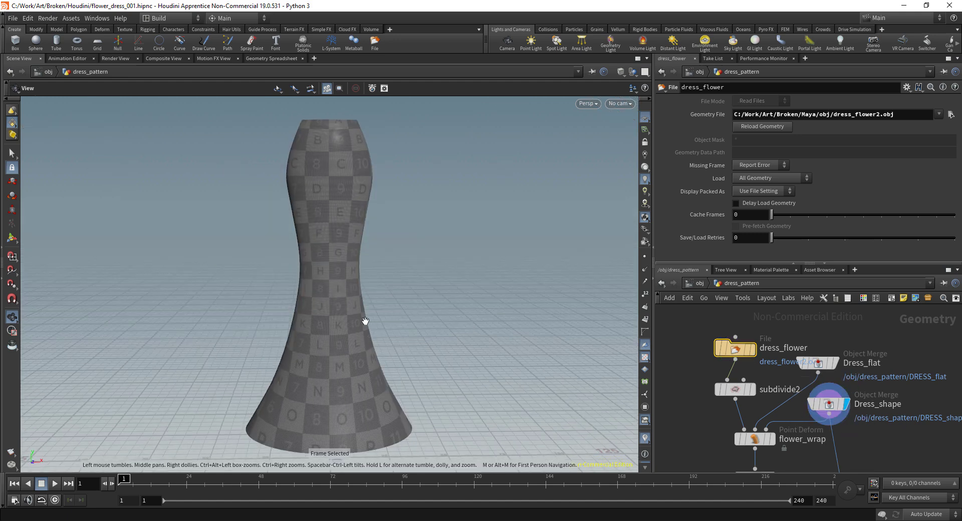
pyautogui.scroll(3, 304, 186)
pyautogui.moveTo(303, 165); pyautogui.dragTo(401, 264, button='middle')
pyautogui.scroll(8, 304, 268)
pyautogui.moveTo(400, 263); pyautogui.dragTo(404, 179, button='right')
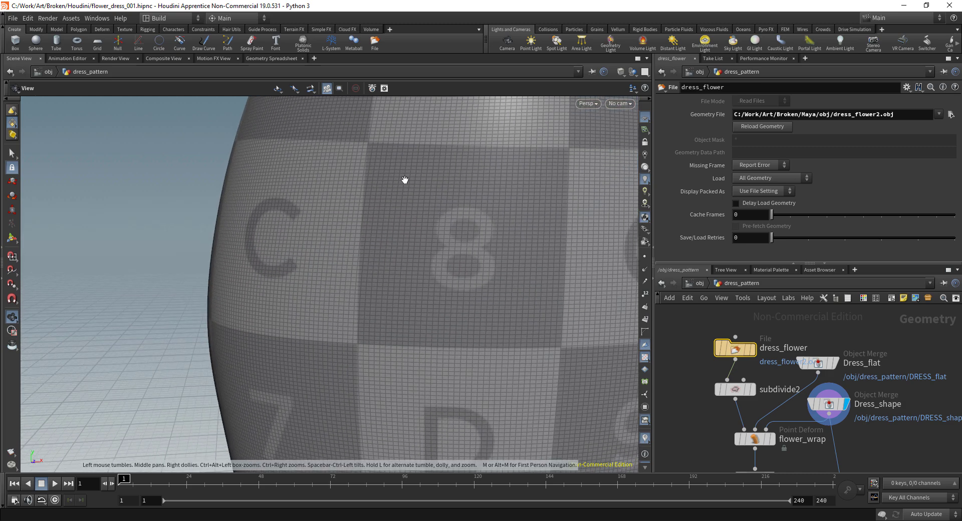
pyautogui.moveTo(506, 305); pyautogui.dragTo(339, 251, button='right')
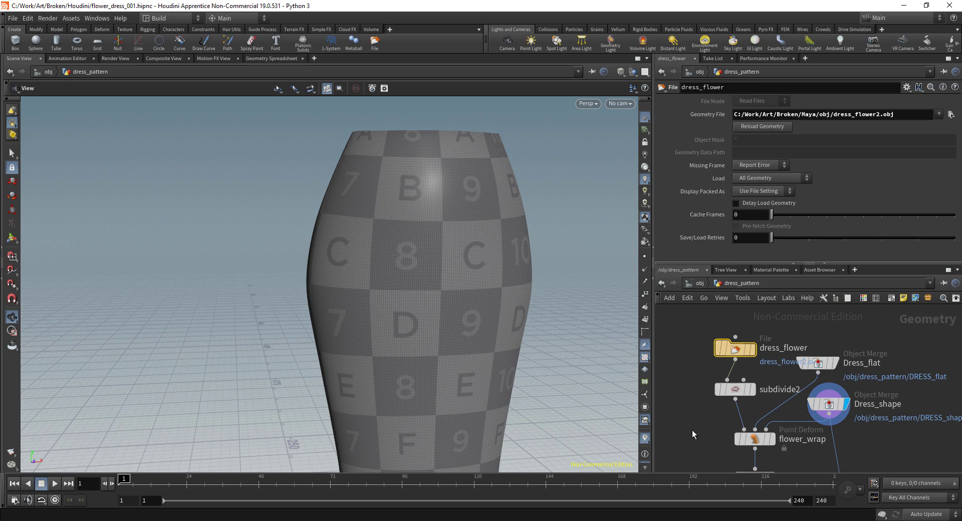
# Step: Display dress_flower, Dress_flat and Dress_shape in turn to compare the three inputs of flower_wrap
pyautogui.moveTo(692, 435); pyautogui.dragTo(689, 400, button='middle')
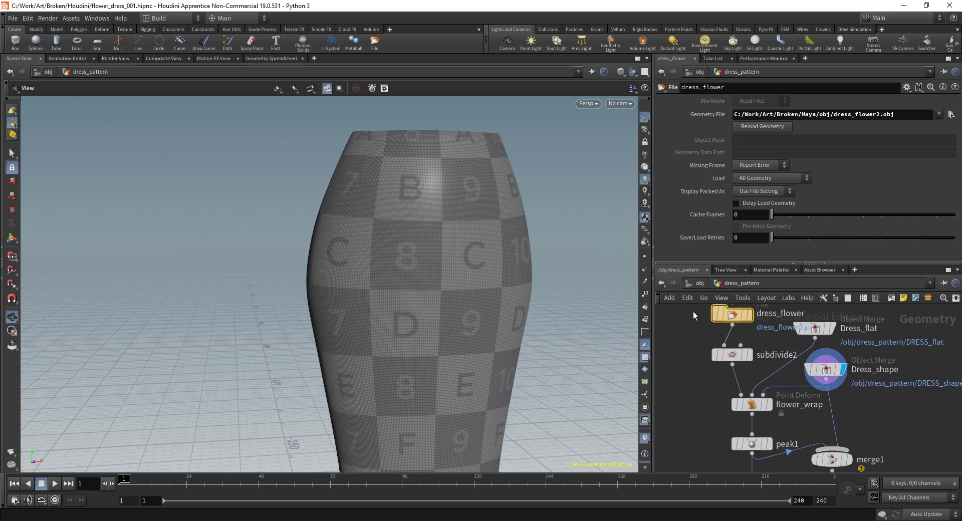
pyautogui.click(748, 314)
pyautogui.press('f')
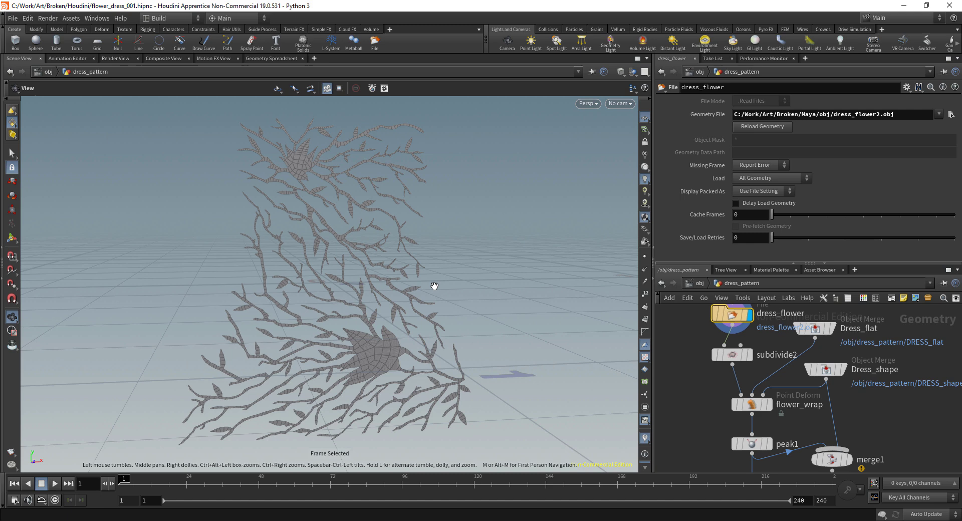
pyautogui.click(832, 330)
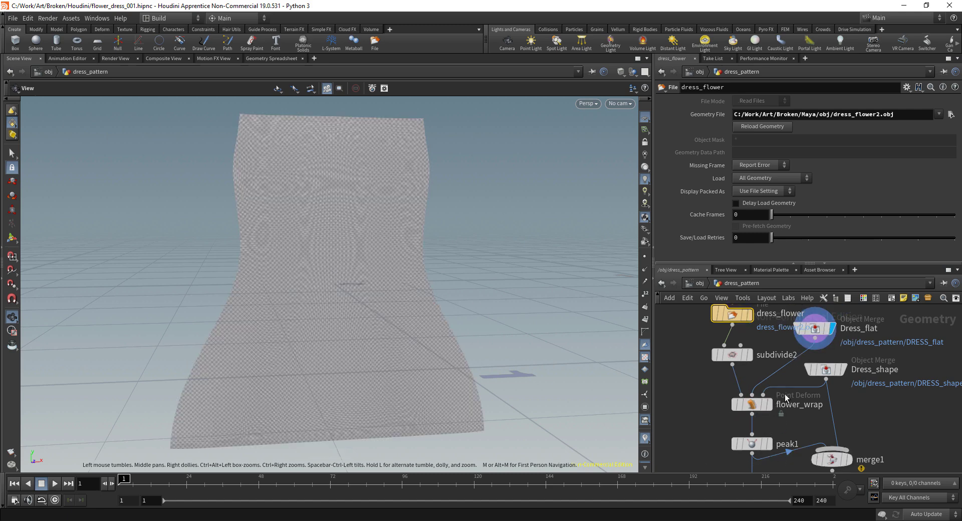
pyautogui.click(843, 372)
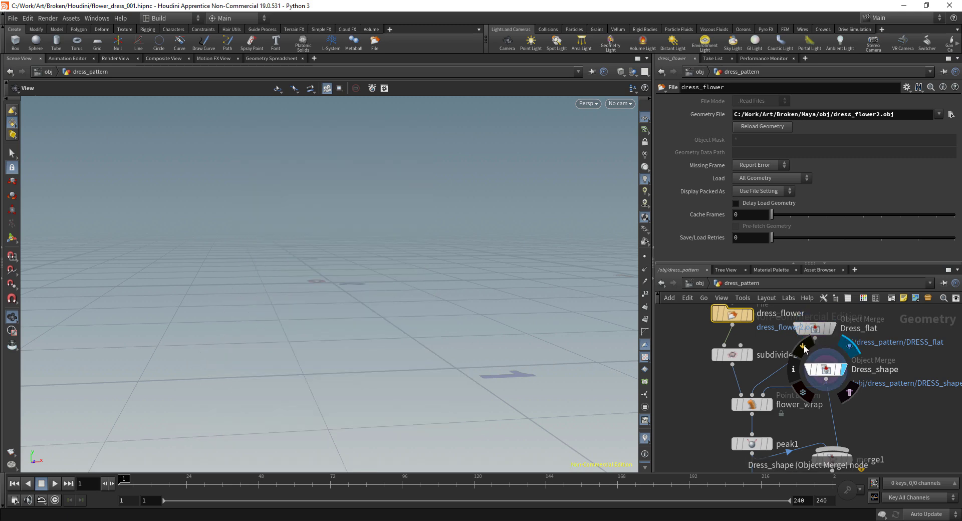
pyautogui.press('f')
pyautogui.moveTo(320, 330); pyautogui.dragTo(301, 326)
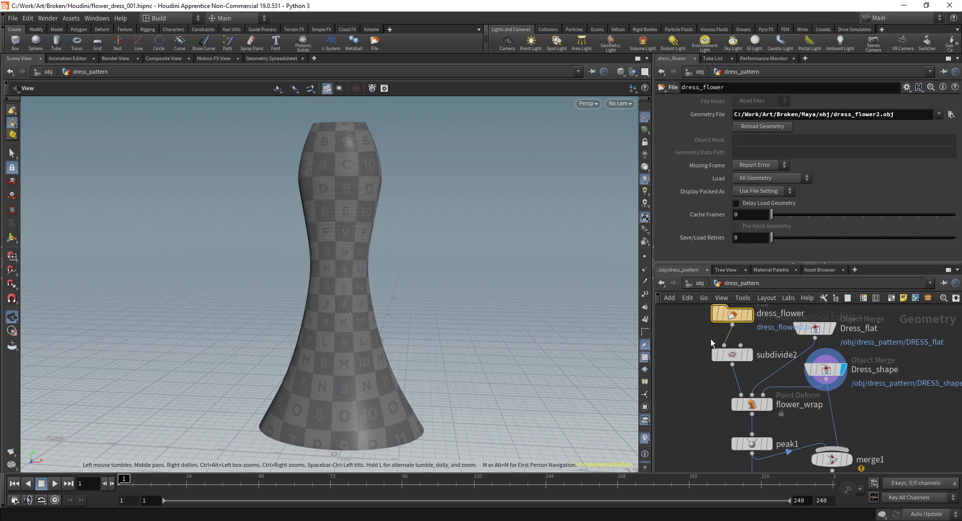
# Step: Open the node info of Dress_flat and Dress_shape to compare their point and polygon counts
pyautogui.moveTo(816, 329)
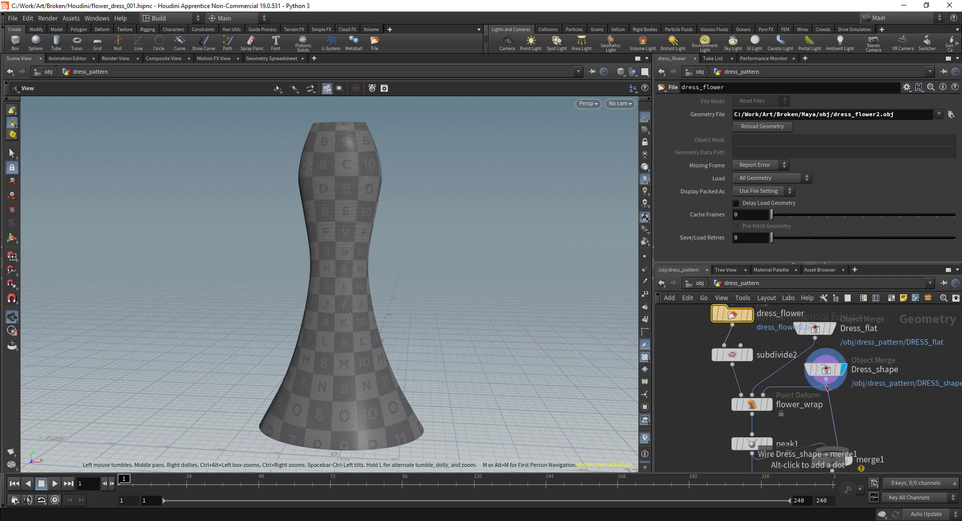
pyautogui.moveTo(827, 374)
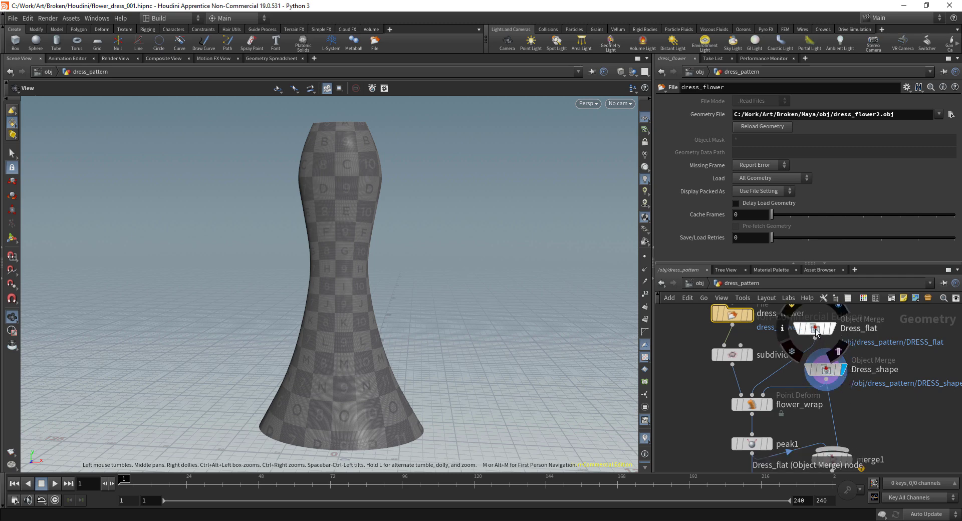
pyautogui.click(782, 329)
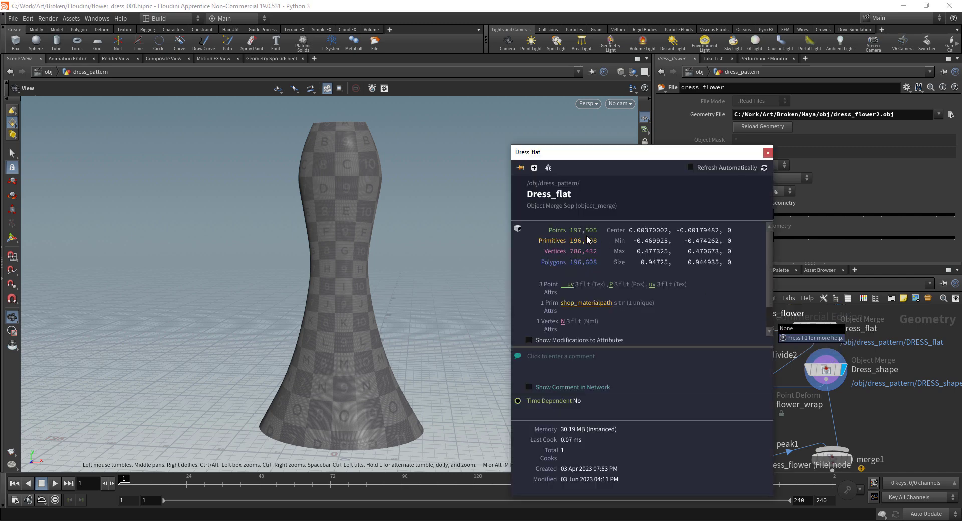
pyautogui.moveTo(794, 373)
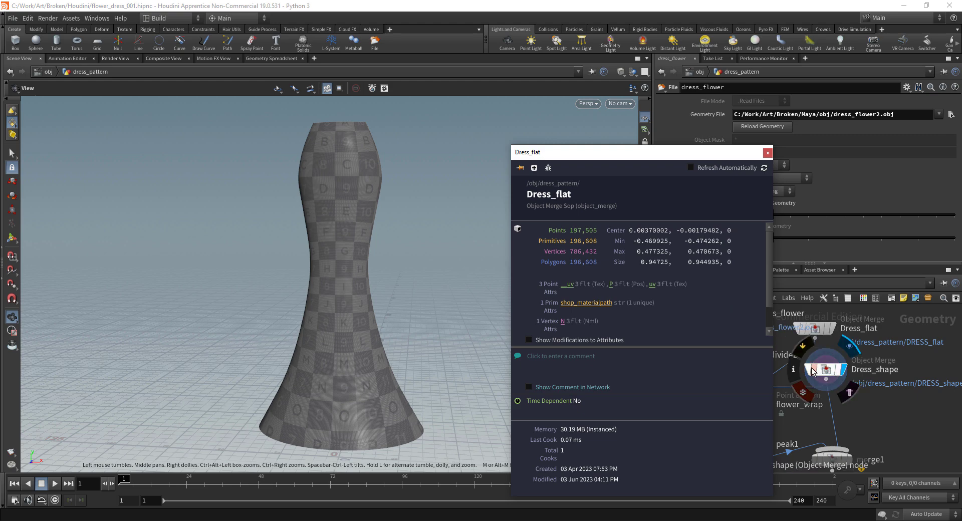
pyautogui.click(794, 373)
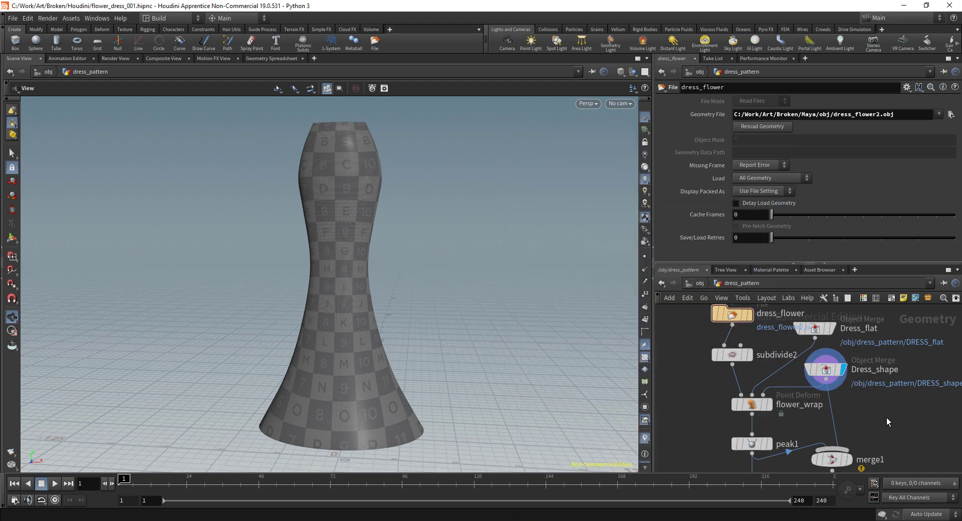
# Step: Display and frame flower_wrap, and examine the wrapped branches and large flower shape around the lower dress
pyautogui.moveTo(883, 422); pyautogui.dragTo(850, 421, button='middle')
pyautogui.moveTo(816, 337)
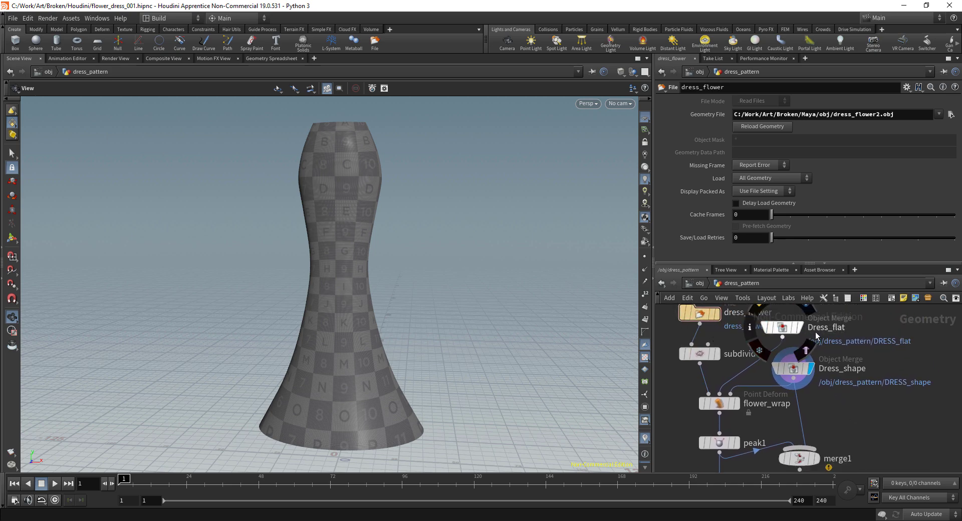
pyautogui.moveTo(797, 373)
pyautogui.moveTo(865, 415); pyautogui.dragTo(863, 374, button='middle')
pyautogui.click(734, 362)
pyautogui.press('f')
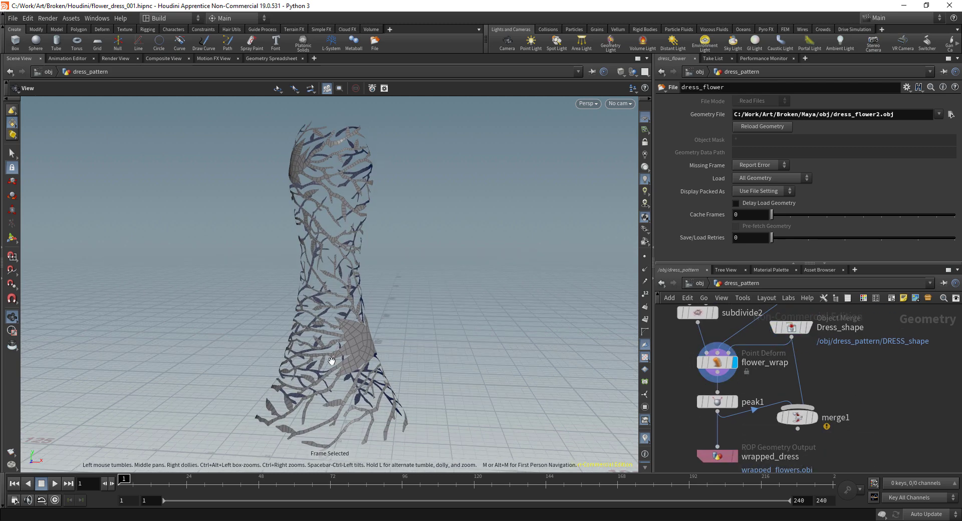
pyautogui.moveTo(307, 370); pyautogui.dragTo(266, 319)
pyautogui.moveTo(266, 320); pyautogui.dragTo(496, 364, button='right')
pyautogui.moveTo(496, 364); pyautogui.dragTo(474, 366)
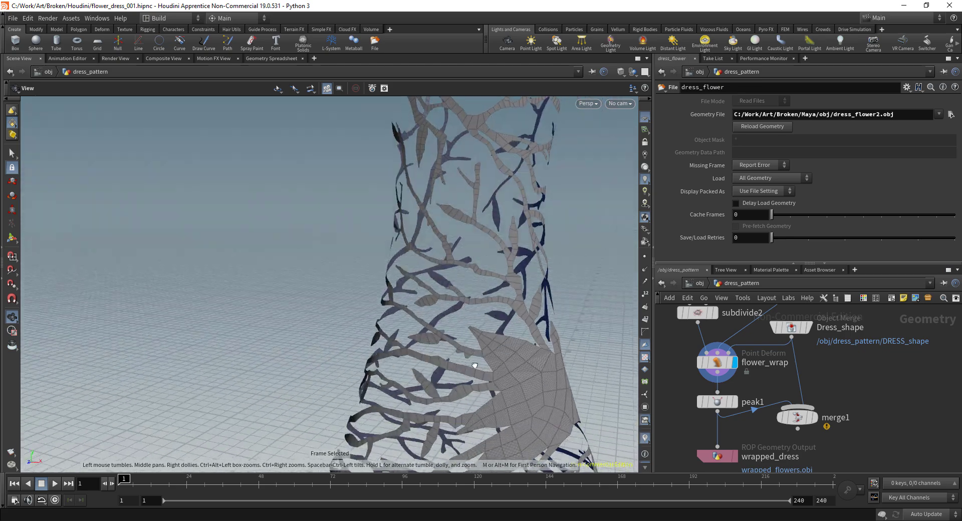
pyautogui.moveTo(474, 365); pyautogui.dragTo(586, 368, button='right')
pyautogui.moveTo(586, 368); pyautogui.dragTo(442, 294, button='middle')
pyautogui.moveTo(442, 294); pyautogui.dragTo(531, 313)
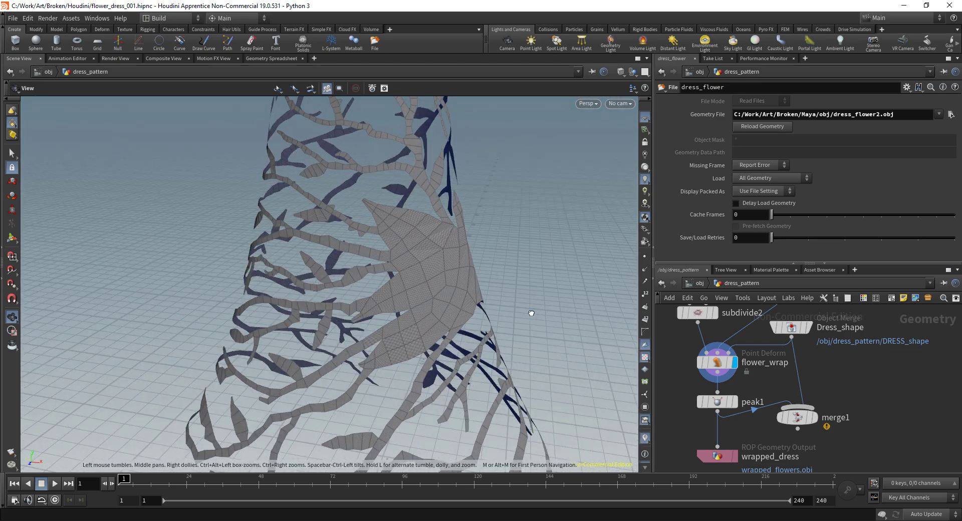
# Step: Display peak1 and examine the wrapped branches and large flower around the lower dress
pyautogui.moveTo(531, 313); pyautogui.dragTo(523, 337, button='right')
pyautogui.moveTo(719, 404)
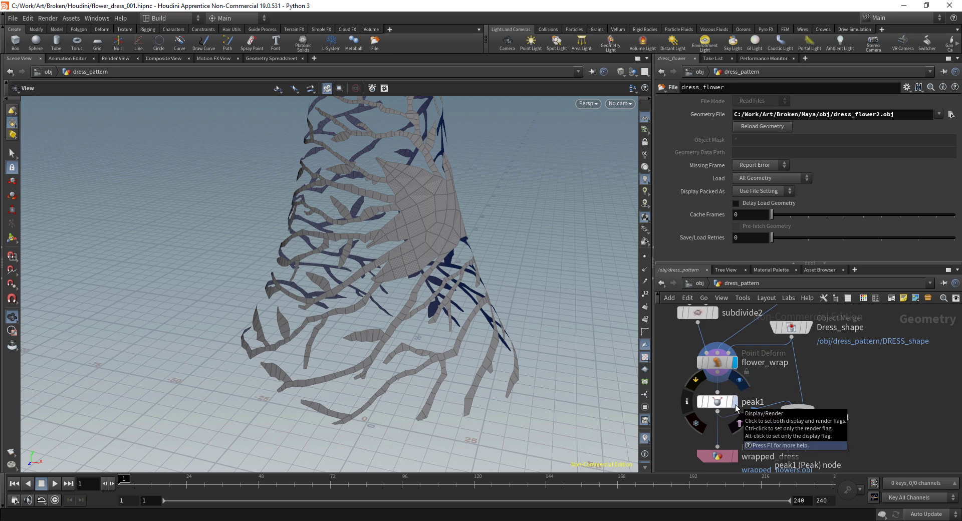
pyautogui.click(734, 405)
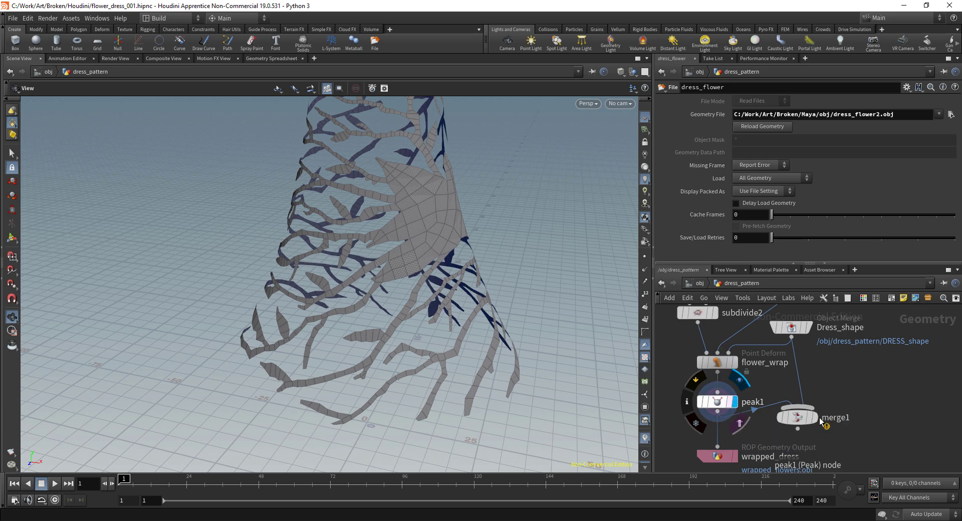
pyautogui.moveTo(870, 435); pyautogui.dragTo(857, 393, button='middle')
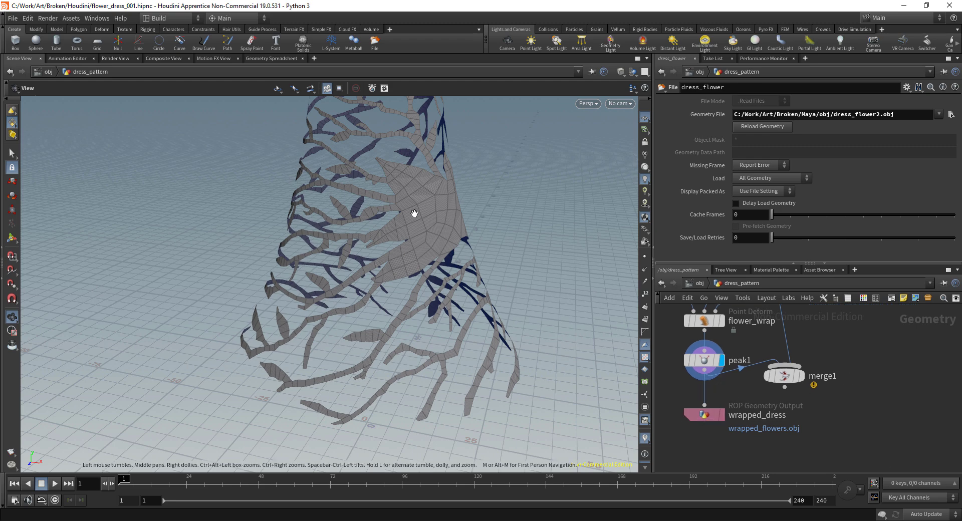
pyautogui.moveTo(429, 259); pyautogui.dragTo(516, 268)
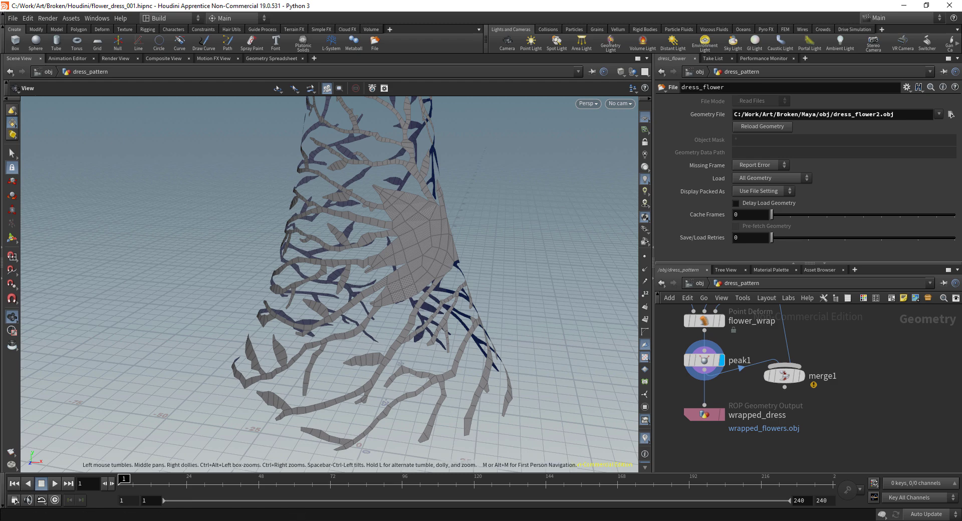
# Step: Switch to Maya and view the flat branch pattern in perspective
pyautogui.click(226, 520)
pyautogui.keyDown('alt'); pyautogui.moveTo(365, 302); pyautogui.dragTo(393, 302); pyautogui.keyUp('alt')
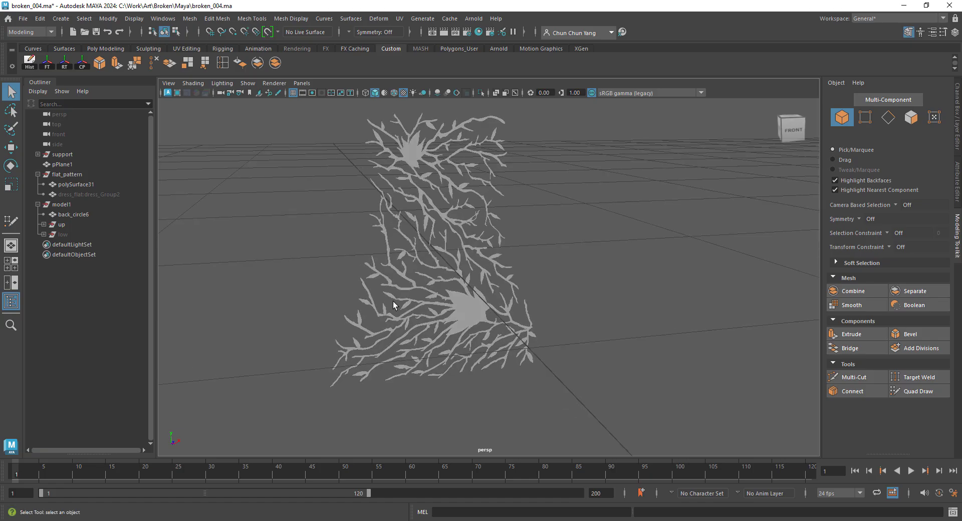
pyautogui.keyDown('alt'); pyautogui.moveTo(393, 302); pyautogui.dragTo(283, 287, button='right'); pyautogui.keyUp('alt')
pyautogui.scroll(1, 284, 286)
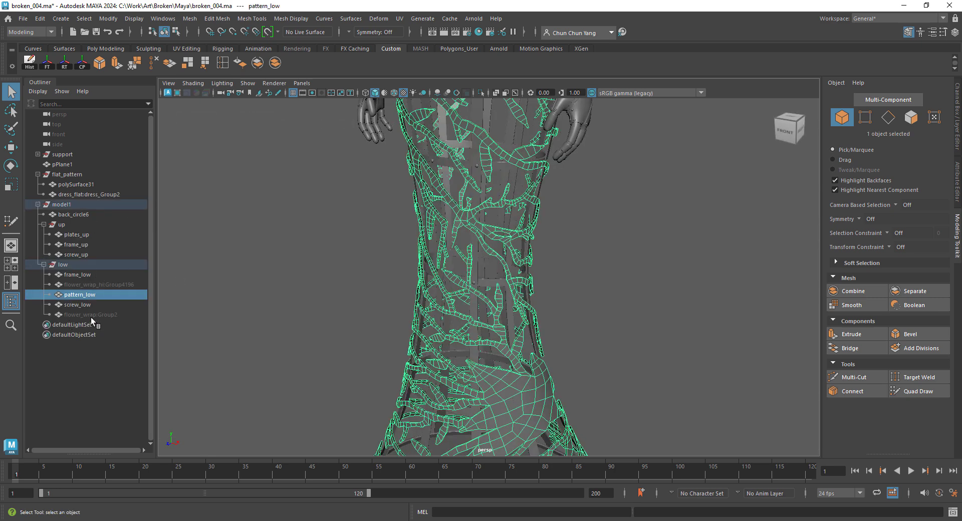
# Step: Show flower_wrap:Group2 on the lower dress, keeping flower_wrap_hi:Group4196 and pattern_low hidden
pyautogui.click(91, 315)
pyautogui.click(86, 285)
pyautogui.hotkey('shift', 'h')
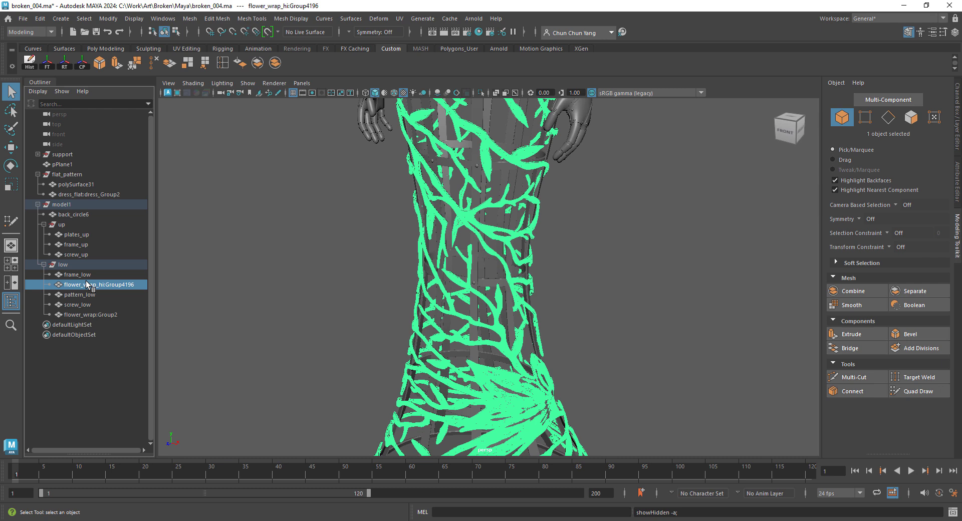
pyautogui.hotkey('ctrl', 'h')
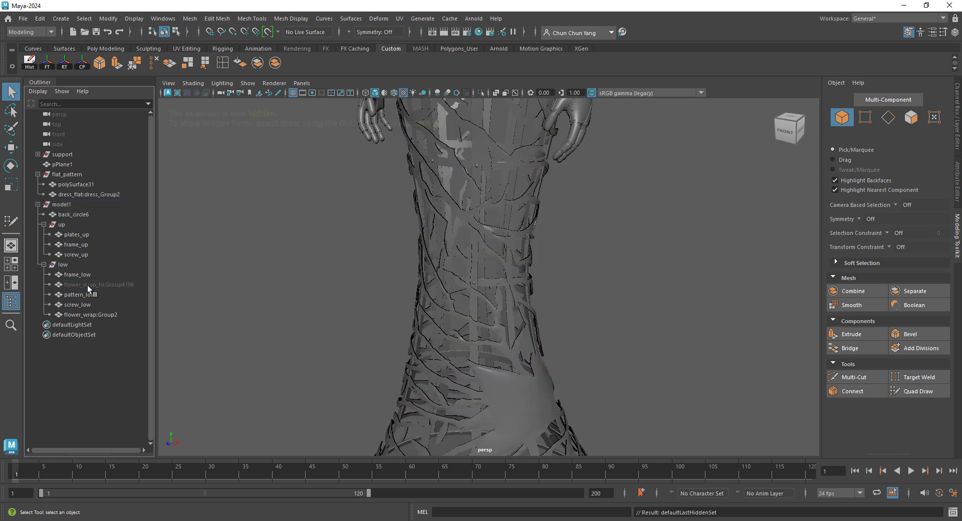
pyautogui.click(88, 293)
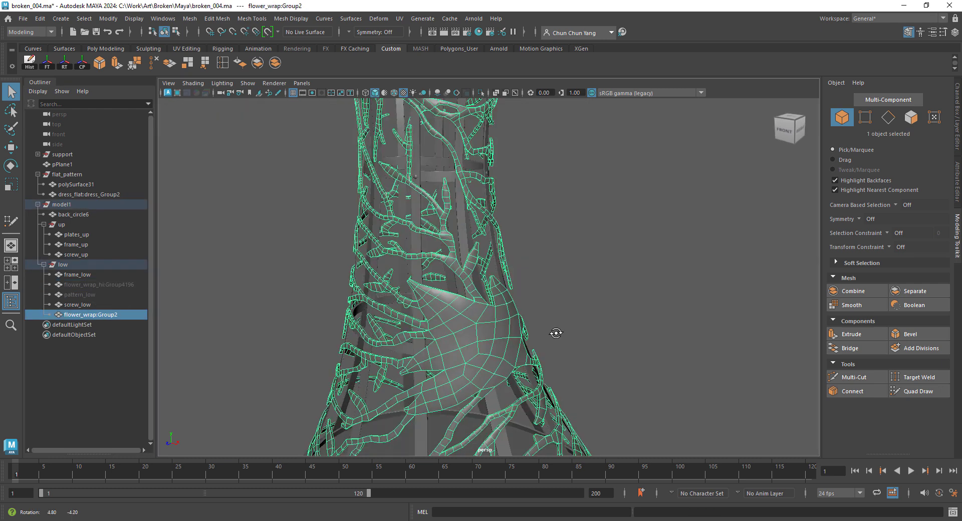
pyautogui.keyDown('alt'); pyautogui.moveTo(554, 332); pyautogui.dragTo(571, 333); pyautogui.keyUp('alt')
# Step: Hide flower_wrap:Group2, show pattern_low instead and inspect the thickness of its branches up close
pyautogui.hotkey('ctrl', 'h')
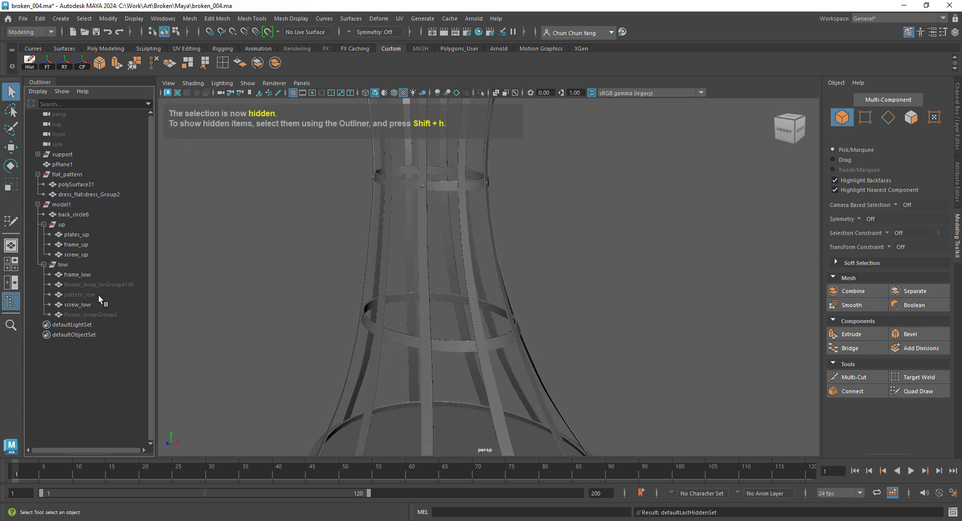
pyautogui.click(98, 295)
pyautogui.hotkey('shift', 'h')
pyautogui.click(614, 308)
pyautogui.keyDown('alt'); pyautogui.moveTo(531, 330); pyautogui.dragTo(476, 376); pyautogui.keyUp('alt')
pyautogui.keyDown('alt'); pyautogui.moveTo(476, 376); pyautogui.dragTo(477, 322, button='right'); pyautogui.keyUp('alt')
pyautogui.keyDown('alt'); pyautogui.moveTo(476, 322); pyautogui.dragTo(435, 330); pyautogui.keyUp('alt')
pyautogui.keyDown('alt'); pyautogui.moveTo(436, 330); pyautogui.dragTo(601, 349, button='right'); pyautogui.keyUp('alt')
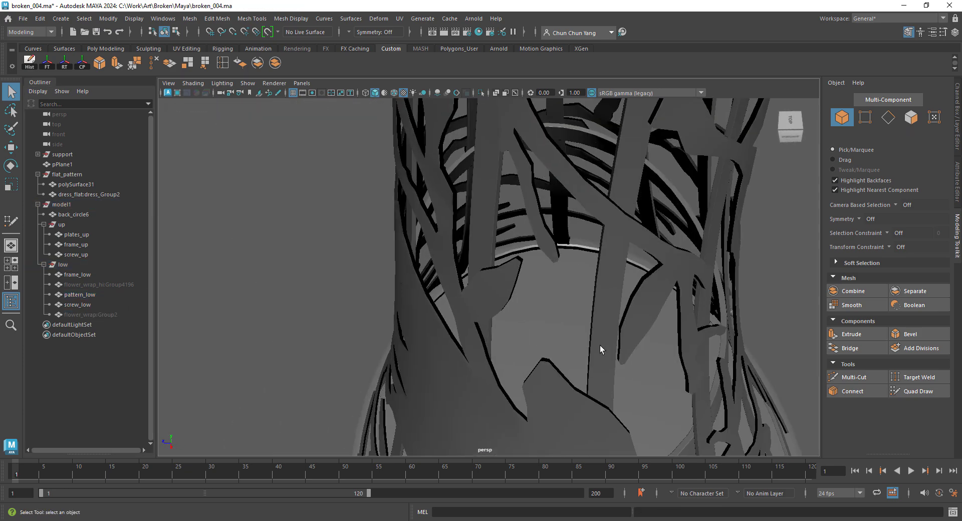
pyautogui.click(508, 286)
pyautogui.keyDown('alt'); pyautogui.moveTo(485, 320); pyautogui.dragTo(576, 303); pyautogui.keyUp('alt')
# Step: Undo the visibility changes made to flower_wrap:Group2 and pattern_low
pyautogui.hotkey('ctrl', 'z')
pyautogui.hotkey('ctrl', 'z')
pyautogui.hotkey('ctrl', 'z')
pyautogui.hotkey('ctrl', 'z')
pyautogui.hotkey('ctrl', 'z')
pyautogui.hotkey('ctrl', 'z')
# Step: Examine how flower_wrap:Group2 follows the dress frame from the front and side
pyautogui.keyDown('alt'); pyautogui.moveTo(576, 303); pyautogui.dragTo(493, 345, button='right'); pyautogui.keyUp('alt')
pyautogui.keyDown('alt'); pyautogui.moveTo(493, 346); pyautogui.dragTo(554, 334); pyautogui.keyUp('alt')
pyautogui.keyDown('alt'); pyautogui.moveTo(506, 280); pyautogui.dragTo(494, 336, button='middle'); pyautogui.keyUp('alt')
pyautogui.keyDown('alt'); pyautogui.moveTo(494, 337); pyautogui.dragTo(468, 291); pyautogui.keyUp('alt')
pyautogui.keyDown('alt'); pyautogui.moveTo(469, 291); pyautogui.dragTo(490, 271, button='right'); pyautogui.keyUp('alt')
pyautogui.keyDown('alt'); pyautogui.moveTo(489, 270); pyautogui.dragTo(563, 319); pyautogui.keyUp('alt')
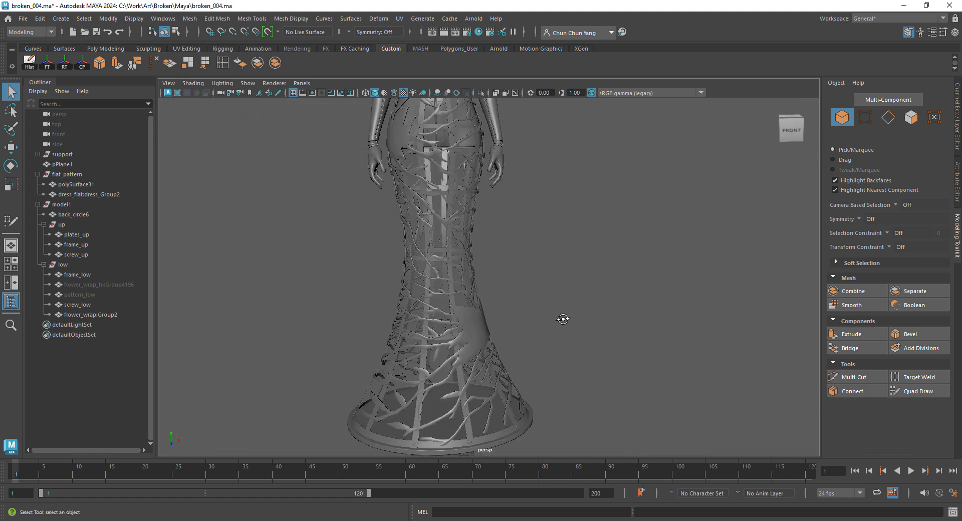
pyautogui.keyDown('alt'); pyautogui.moveTo(563, 319); pyautogui.dragTo(472, 346); pyautogui.keyUp('alt')
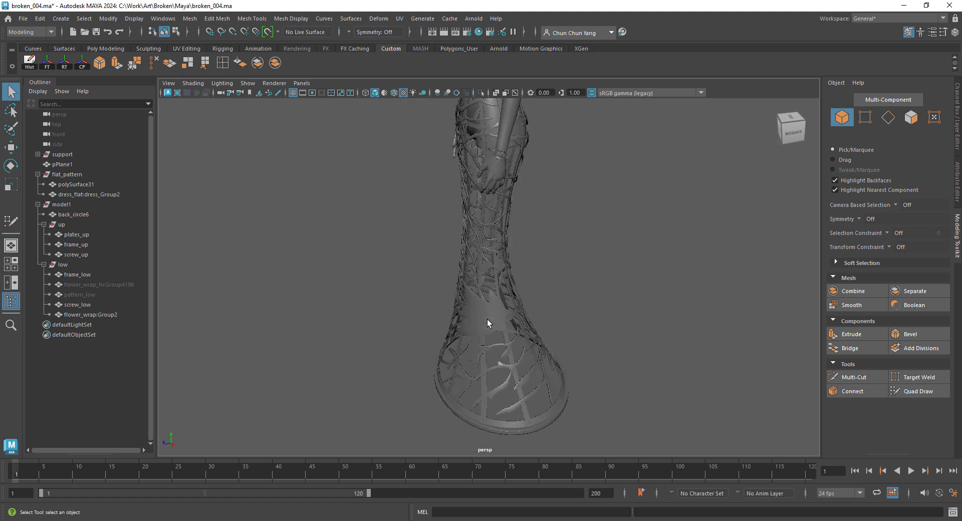
pyautogui.keyDown('alt'); pyautogui.moveTo(434, 322); pyautogui.dragTo(526, 300); pyautogui.keyUp('alt')
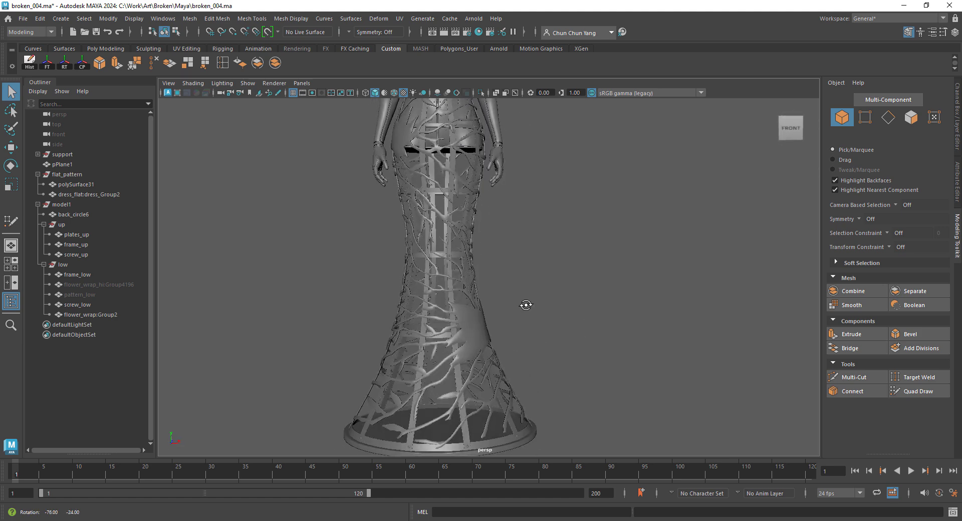
# Step: Hide flower_wrap:Group2 and show the high-resolution flower_wrap_hi:Group4196 on the lower dress
pyautogui.click(114, 315)
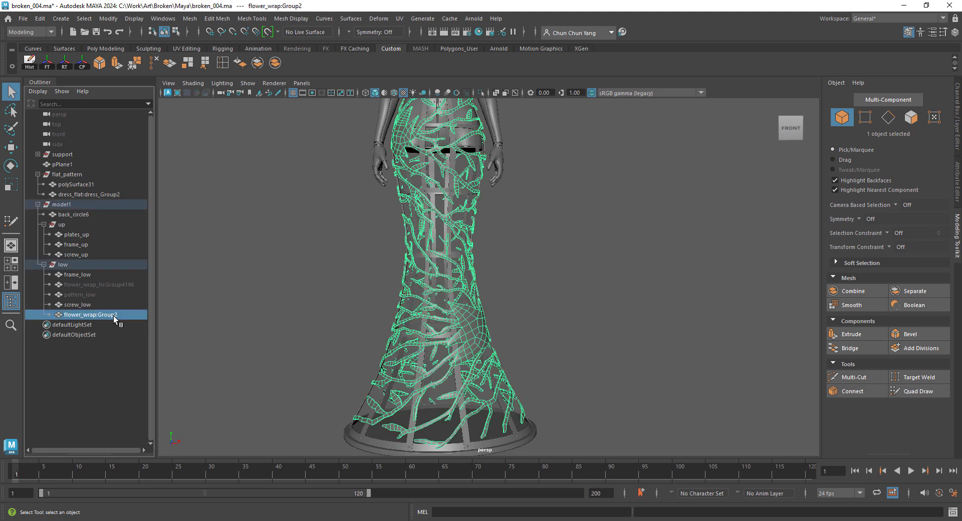
pyautogui.hotkey('ctrl', 'h')
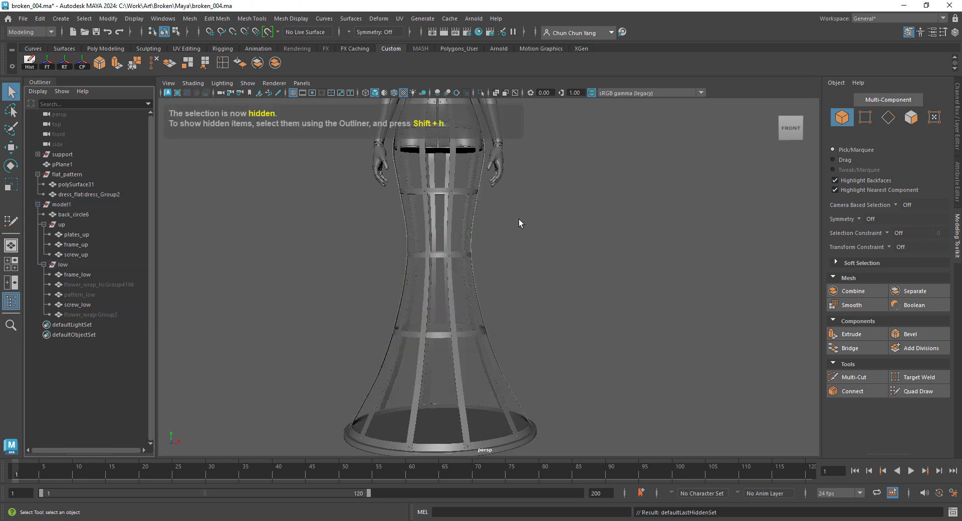
pyautogui.click(82, 305)
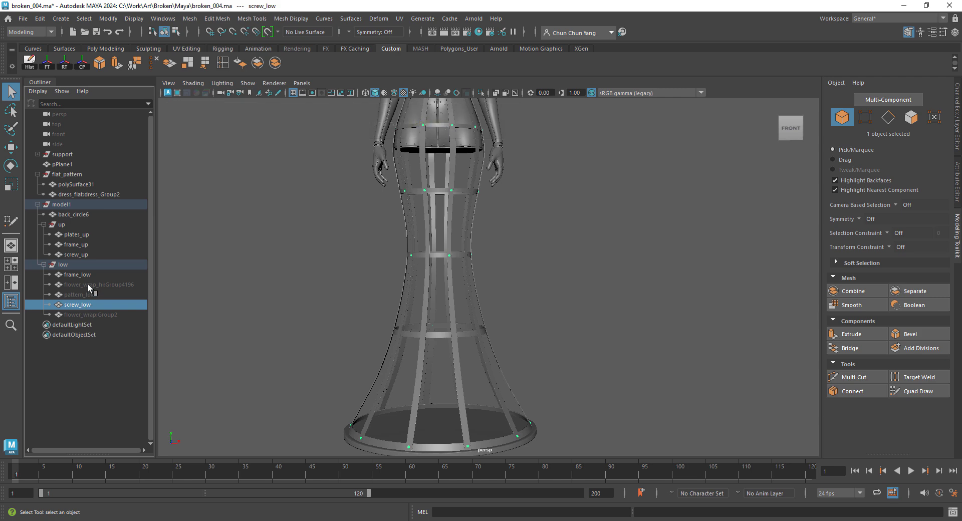
pyautogui.click(88, 284)
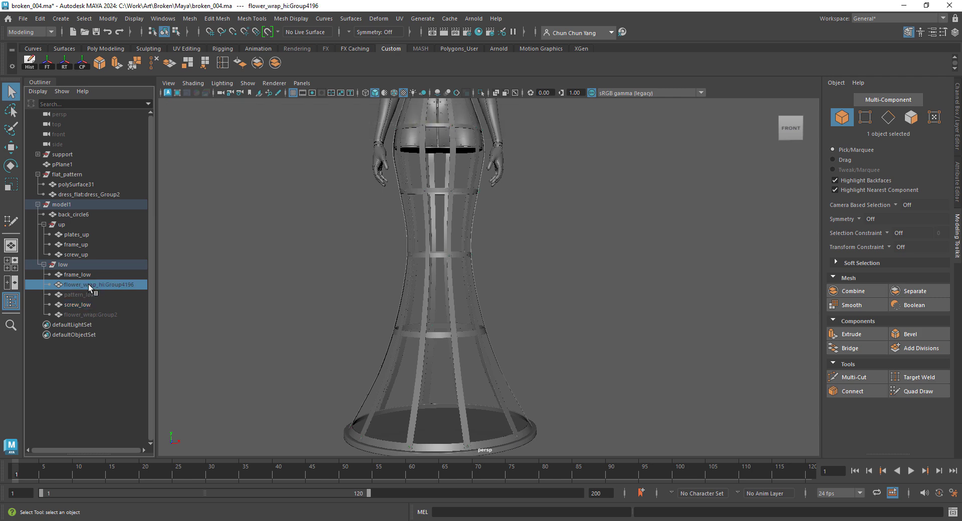
pyautogui.hotkey('shift', 'h')
# Step: Inspect the sculpted relief of the large flower on flower_wrap_hi up close, including the whole skirt from the front
pyautogui.moveTo(576, 240)
pyautogui.keyDown('alt'); pyautogui.mouseDown()
pyautogui.moveTo(511, 275)
pyautogui.moveTo(478, 278)
pyautogui.mouseUp(); pyautogui.keyUp('alt')
pyautogui.click(555, 293)
pyautogui.keyDown('alt'); pyautogui.moveTo(555, 295); pyautogui.dragTo(605, 375, button='right'); pyautogui.keyUp('alt')
pyautogui.keyDown('alt'); pyautogui.moveTo(605, 375); pyautogui.dragTo(509, 292, button='middle'); pyautogui.keyUp('alt')
pyautogui.keyDown('alt'); pyautogui.moveTo(509, 292); pyautogui.dragTo(551, 350, button='right'); pyautogui.keyUp('alt')
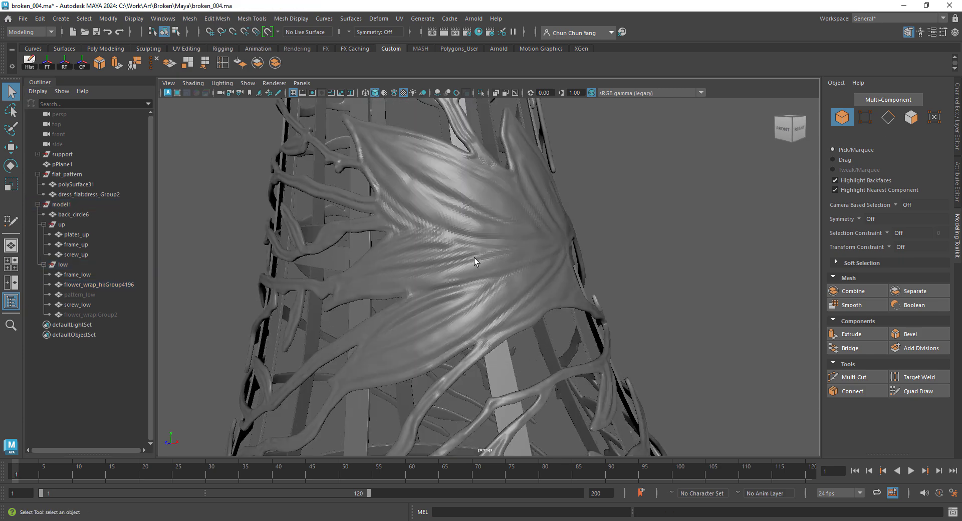
pyautogui.click(474, 258)
pyautogui.keyDown('alt'); pyautogui.moveTo(474, 257); pyautogui.dragTo(343, 307, button='right'); pyautogui.keyUp('alt')
pyautogui.click(588, 284)
pyautogui.keyDown('alt'); pyautogui.moveTo(587, 284); pyautogui.dragTo(634, 320); pyautogui.keyUp('alt')
pyautogui.keyDown('alt'); pyautogui.moveTo(634, 320); pyautogui.dragTo(519, 235, button='right'); pyautogui.keyUp('alt')
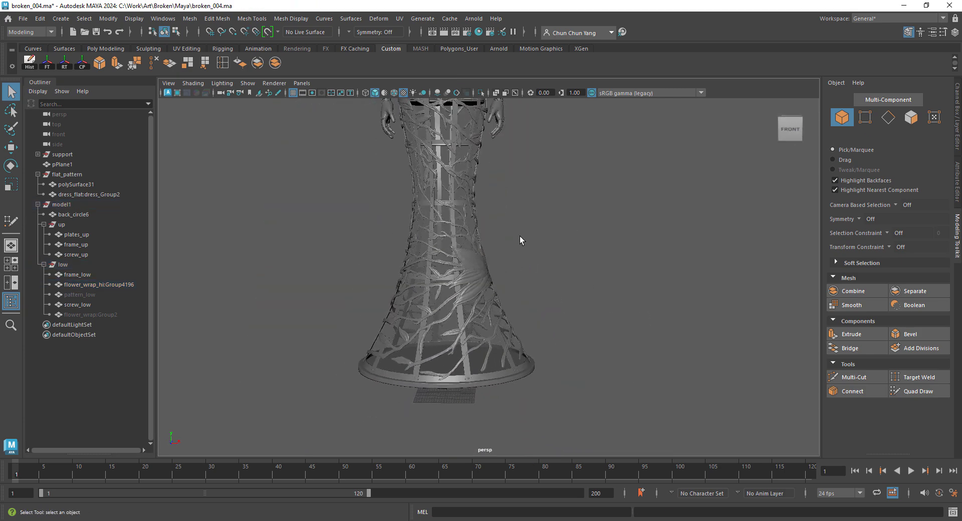
# Step: Examine the sculpted branches and leaves between the large flower and the hem ring
pyautogui.keyDown('alt'); pyautogui.moveTo(519, 236); pyautogui.dragTo(528, 356, button='middle'); pyautogui.keyUp('alt')
pyautogui.keyDown('alt'); pyautogui.moveTo(528, 356); pyautogui.dragTo(501, 346, button='right'); pyautogui.keyUp('alt')
pyautogui.keyDown('alt'); pyautogui.moveTo(532, 354); pyautogui.dragTo(528, 311, button='middle'); pyautogui.keyUp('alt')
pyautogui.keyDown('alt'); pyautogui.moveTo(527, 312); pyautogui.dragTo(591, 348, button='right'); pyautogui.keyUp('alt')
pyautogui.keyDown('alt'); pyautogui.moveTo(590, 347); pyautogui.dragTo(577, 367); pyautogui.keyUp('alt')
pyautogui.keyDown('alt'); pyautogui.moveTo(531, 369); pyautogui.dragTo(551, 367); pyautogui.keyUp('alt')
pyautogui.keyDown('alt'); pyautogui.moveTo(403, 338); pyautogui.dragTo(436, 236, button='middle'); pyautogui.keyUp('alt')
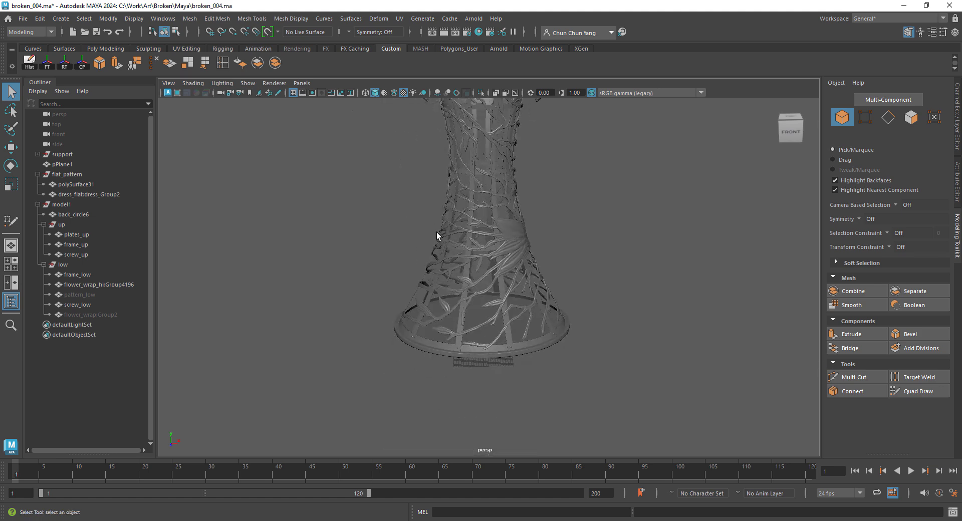
pyautogui.keyDown('alt'); pyautogui.moveTo(436, 236); pyautogui.dragTo(571, 280, button='right'); pyautogui.keyUp('alt')
pyautogui.keyDown('alt'); pyautogui.moveTo(571, 281); pyautogui.dragTo(548, 218); pyautogui.keyUp('alt')
pyautogui.click(548, 218)
pyautogui.click(688, 254)
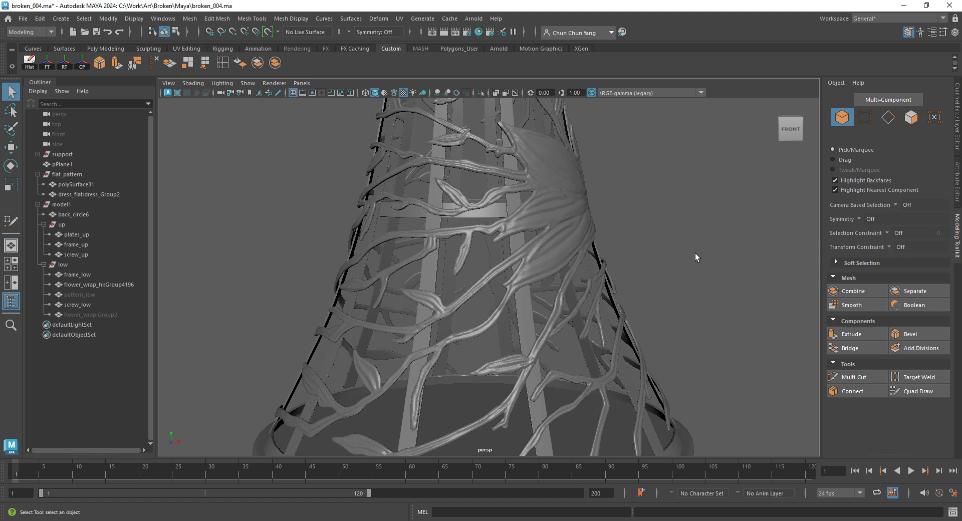
# Step: Compare the full lower skirt with a close view of the sculpted flower and its surrounding branches
pyautogui.keyDown('alt'); pyautogui.moveTo(712, 256); pyautogui.dragTo(506, 259, button='right'); pyautogui.keyUp('alt')
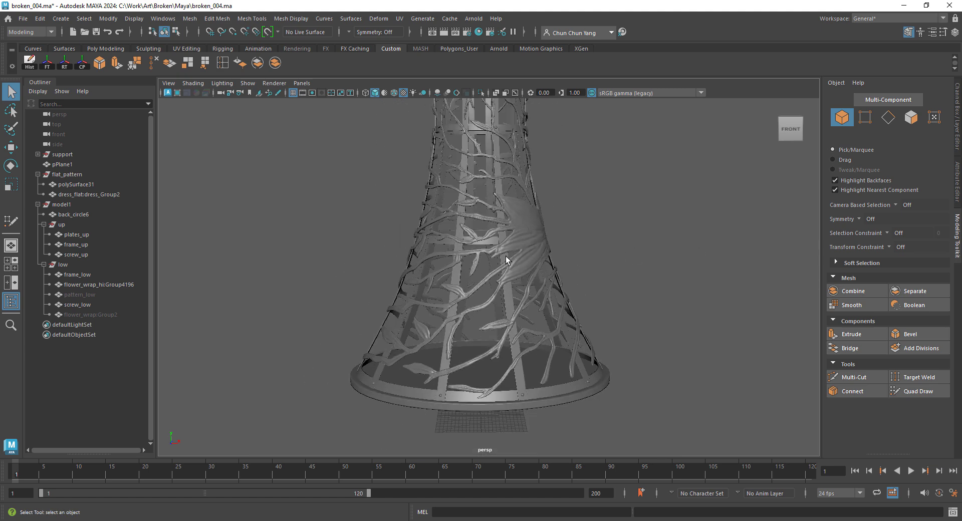
pyautogui.keyDown('alt'); pyautogui.moveTo(559, 280); pyautogui.dragTo(544, 270); pyautogui.keyUp('alt')
pyautogui.scroll(8, 546, 273)
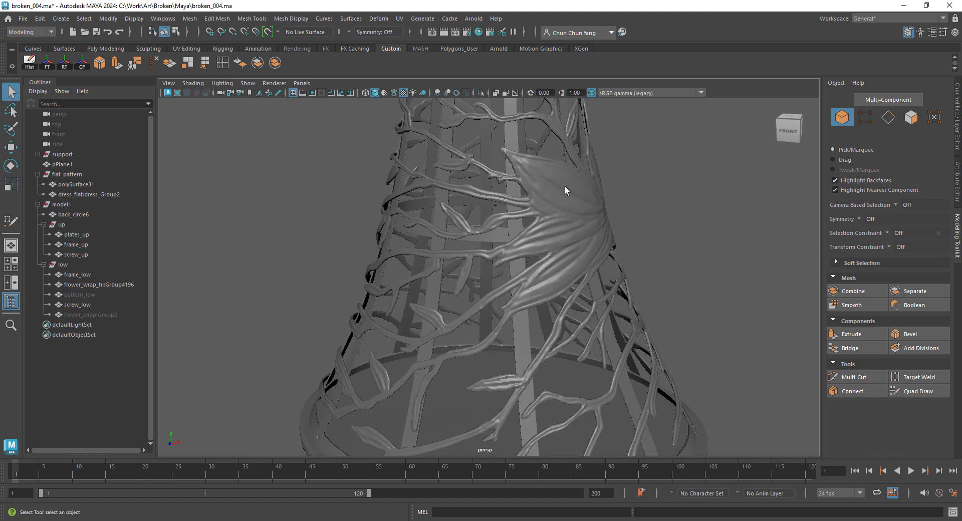
pyautogui.click(506, 142)
pyautogui.click(717, 252)
pyautogui.keyDown('alt'); pyautogui.moveTo(716, 252); pyautogui.dragTo(556, 312, button='right'); pyautogui.keyUp('alt')
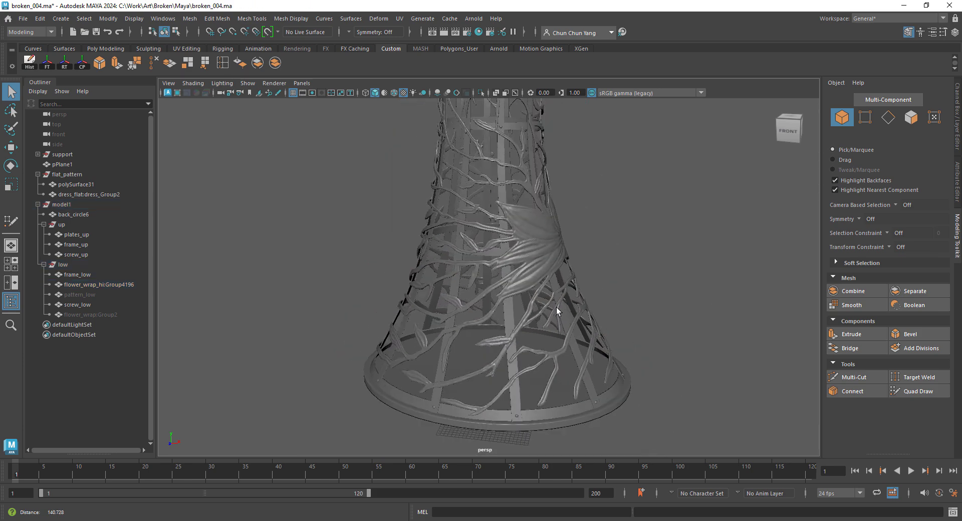
pyautogui.keyDown('alt'); pyautogui.moveTo(556, 311); pyautogui.dragTo(521, 254); pyautogui.keyUp('alt')
pyautogui.keyDown('alt'); pyautogui.moveTo(521, 254); pyautogui.dragTo(601, 281, button='right'); pyautogui.keyUp('alt')
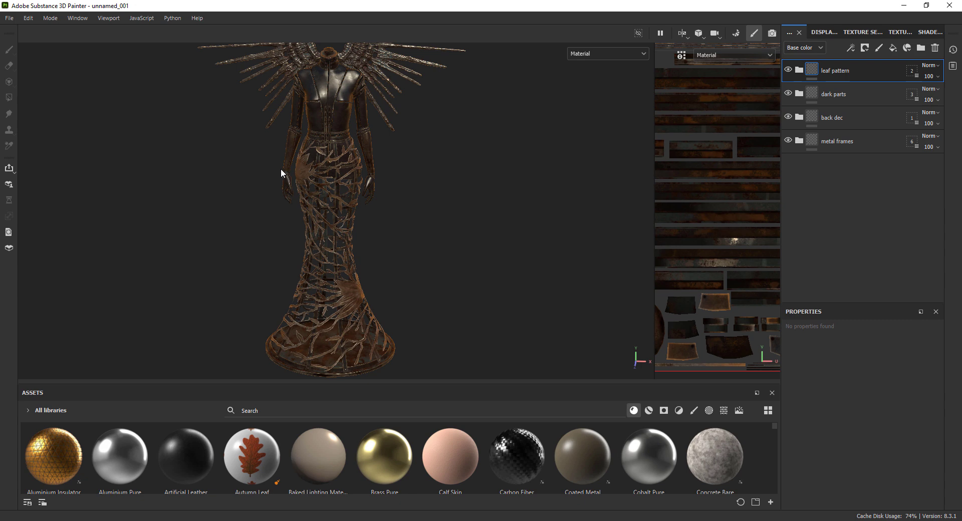
# Step: Examine the textured metal branches and large flower on the lower dress in Substance 3D Painter, close up and in full
pyautogui.keyDown('alt'); pyautogui.moveTo(445, 175); pyautogui.dragTo(422, 197, button='right'); pyautogui.keyUp('alt')
pyautogui.keyDown('alt'); pyautogui.moveTo(422, 197); pyautogui.dragTo(414, 149, button='middle'); pyautogui.keyUp('alt')
pyautogui.keyDown('alt'); pyautogui.moveTo(423, 212); pyautogui.dragTo(392, 257); pyautogui.keyUp('alt')
pyautogui.scroll(2, 382, 240)
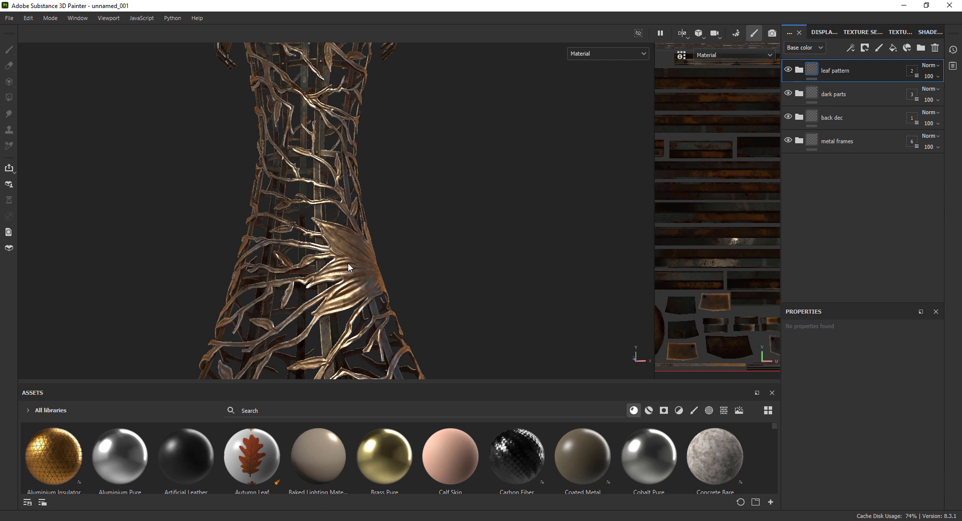
pyautogui.keyDown('alt'); pyautogui.moveTo(351, 269); pyautogui.dragTo(333, 224); pyautogui.keyUp('alt')
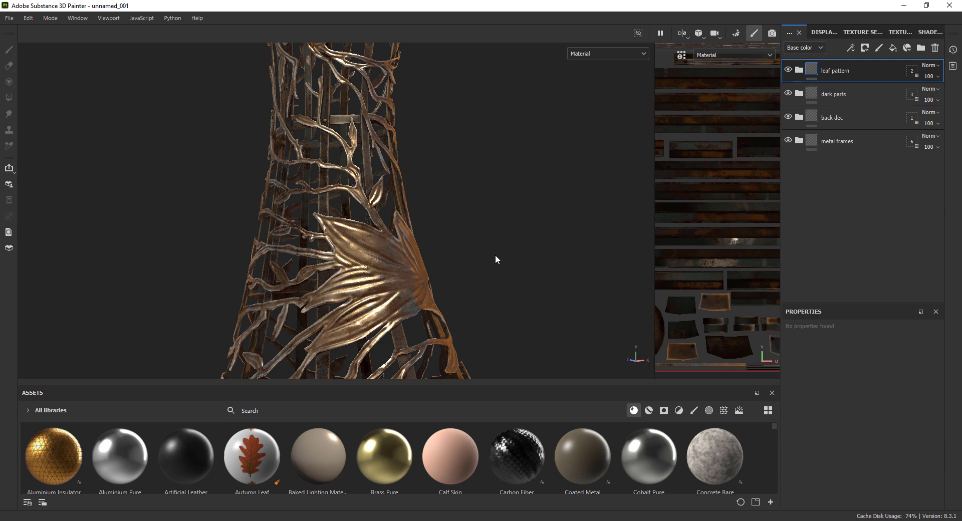
pyautogui.keyDown('alt'); pyautogui.moveTo(520, 258); pyautogui.dragTo(193, 234, button='right'); pyautogui.keyUp('alt')
pyautogui.keyDown('alt'); pyautogui.moveTo(260, 245); pyautogui.dragTo(383, 320); pyautogui.keyUp('alt')
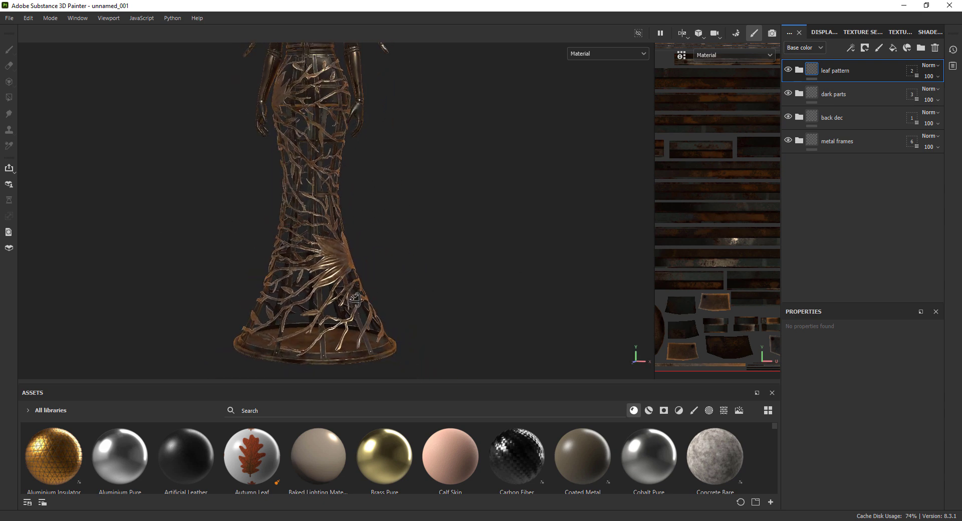
pyautogui.keyDown('alt'); pyautogui.moveTo(424, 252); pyautogui.dragTo(444, 269, button='middle'); pyautogui.keyUp('alt')
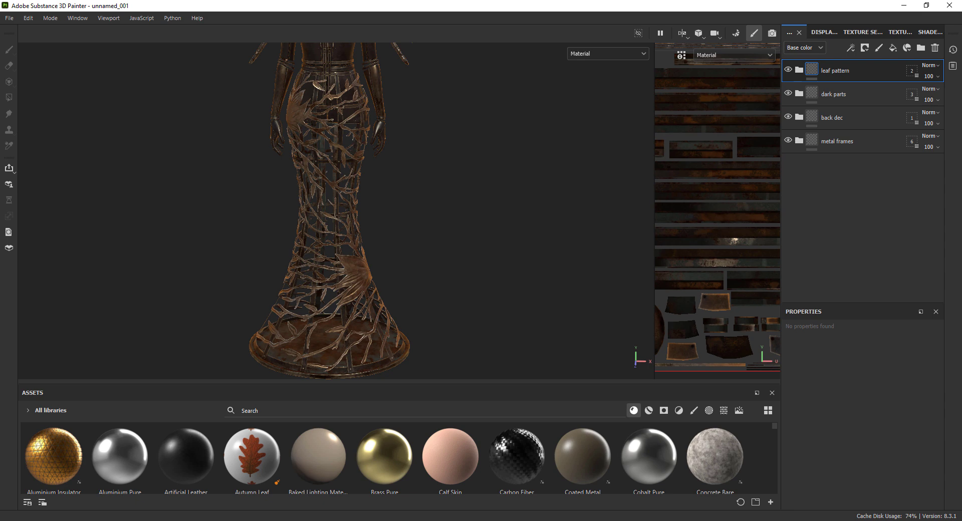
# Step: Switch to Photoshop and bring up the workflow.tif overview diagram
pyautogui.click(182, 485)
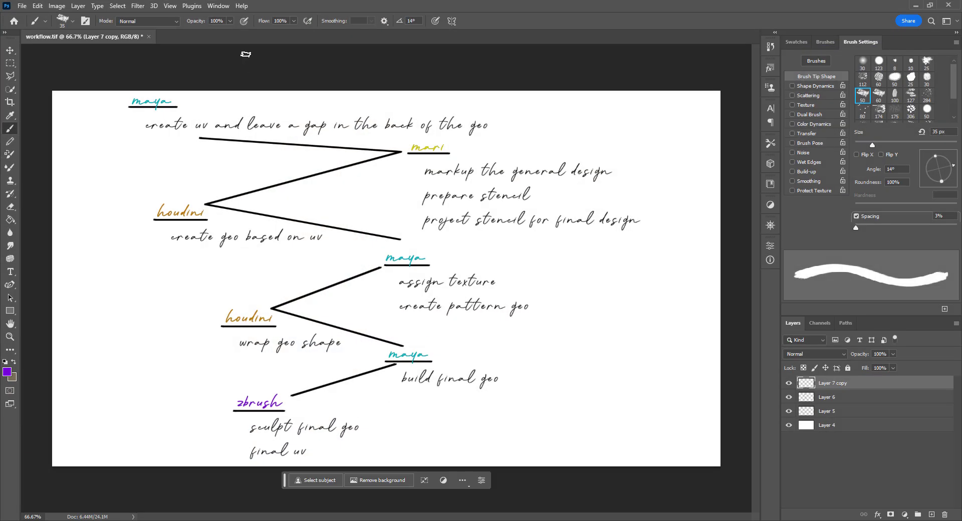